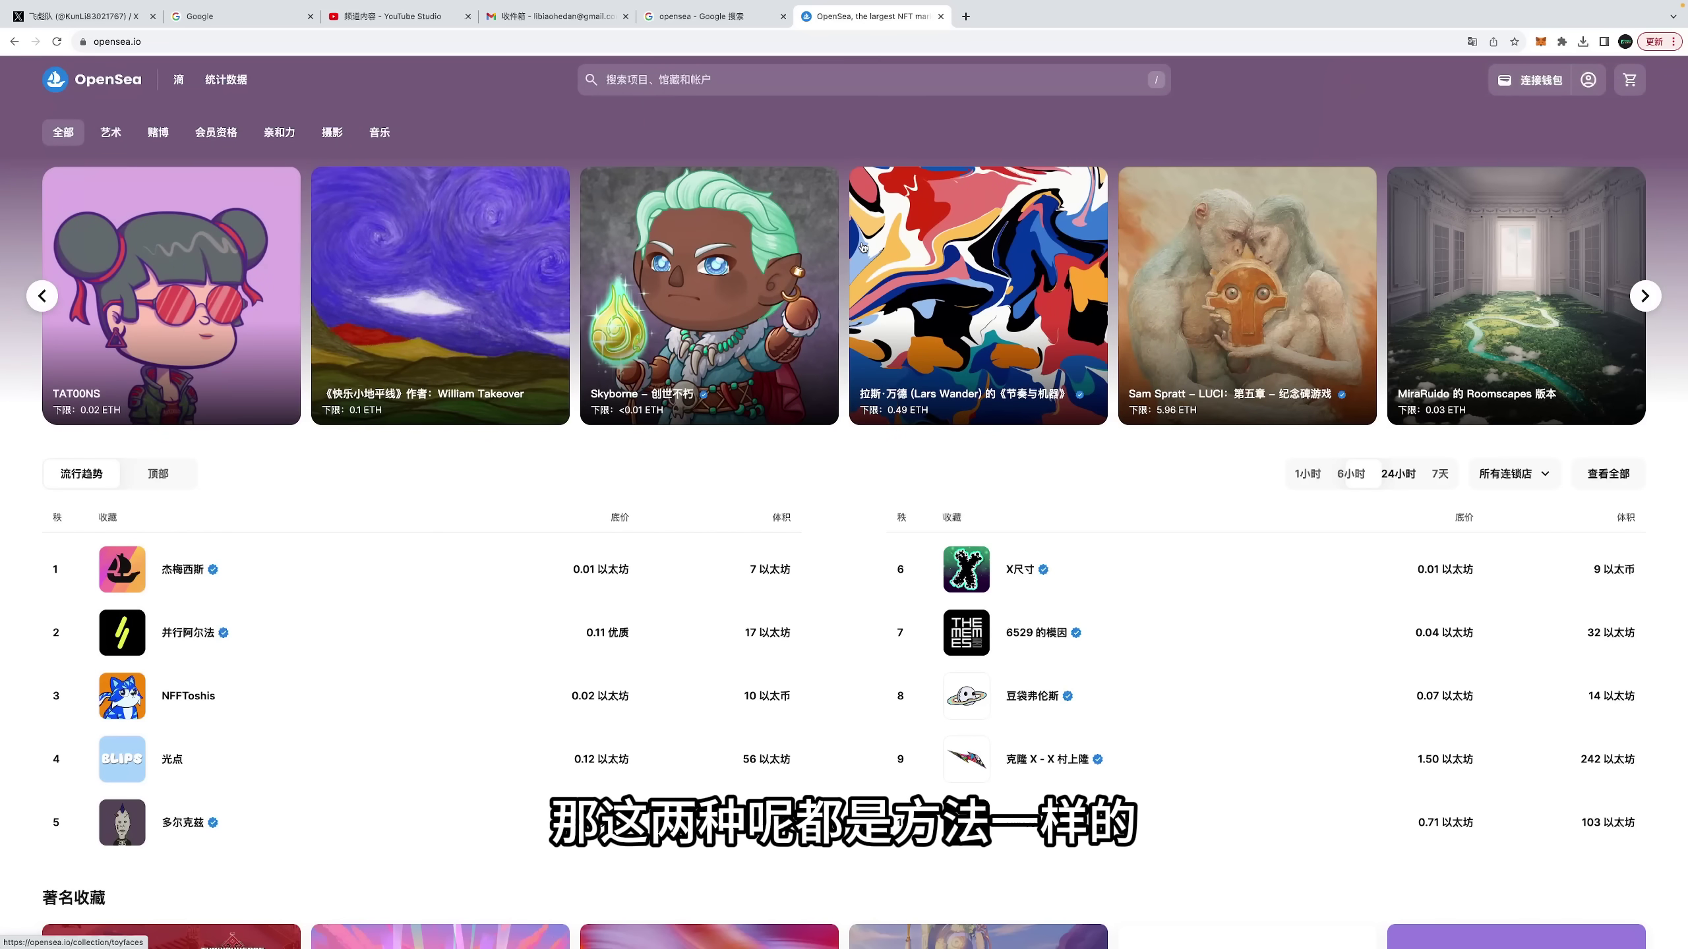
Step: Find the create link (创造) under the account section of the OpenSea home page footer and open it
{"action": "scroll", "coordinate": [863, 247], "scroll_direction": "down", "scroll_amount": 10}
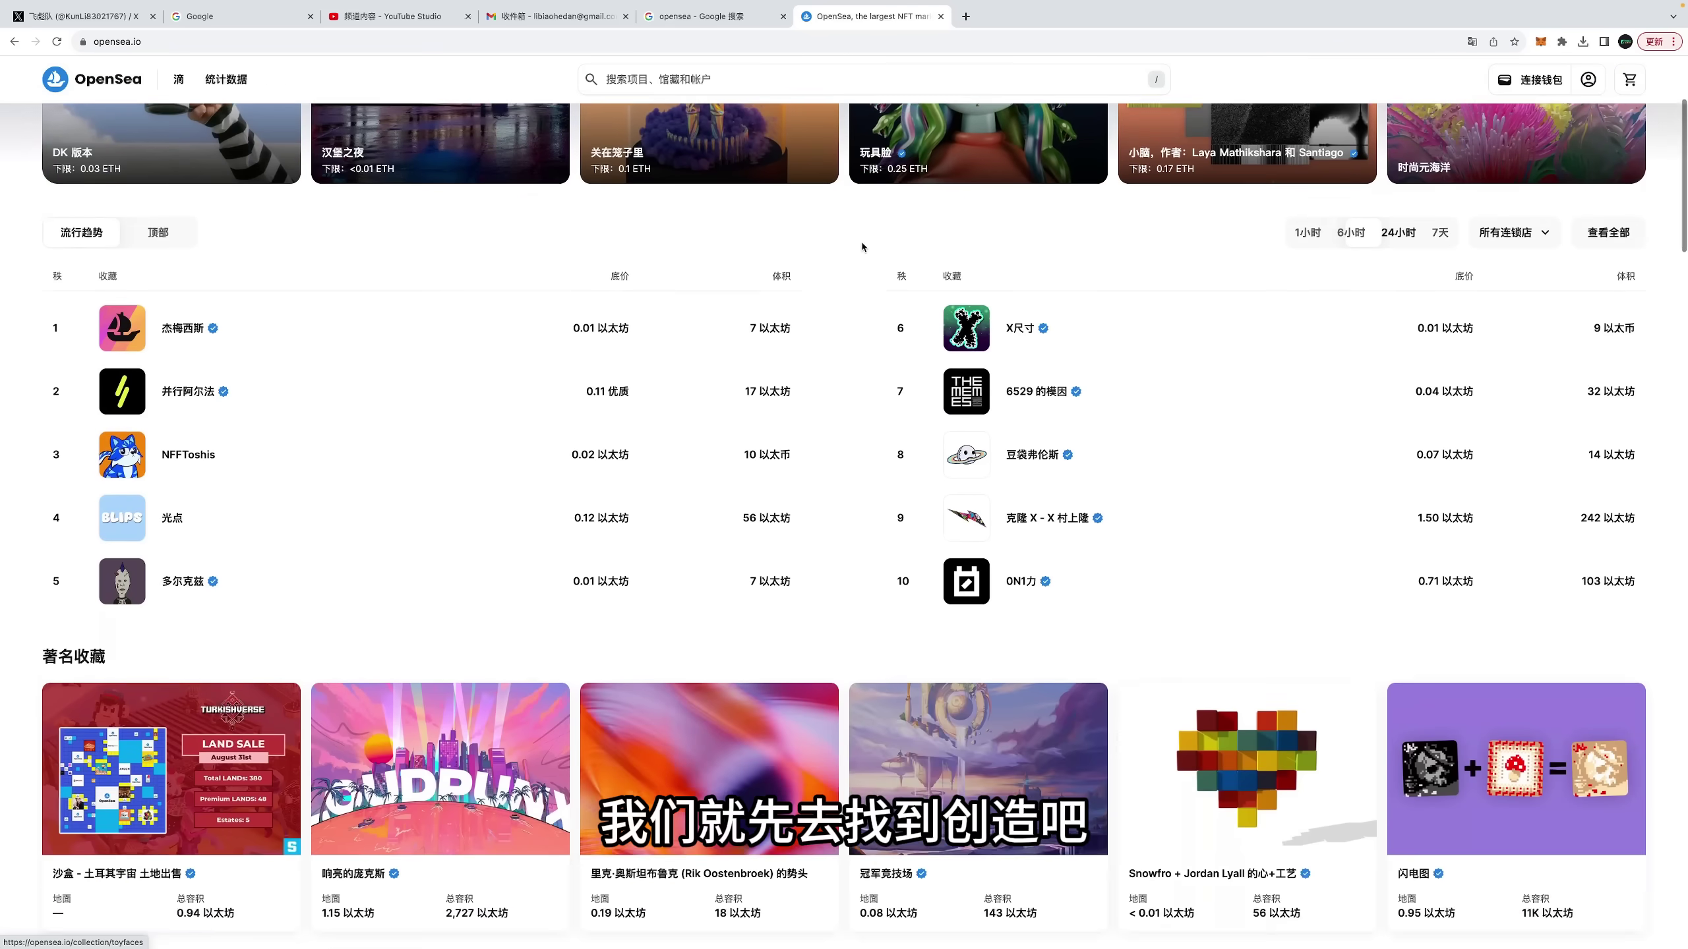
{"action": "scroll", "coordinate": [863, 247], "scroll_direction": "down", "scroll_amount": 20}
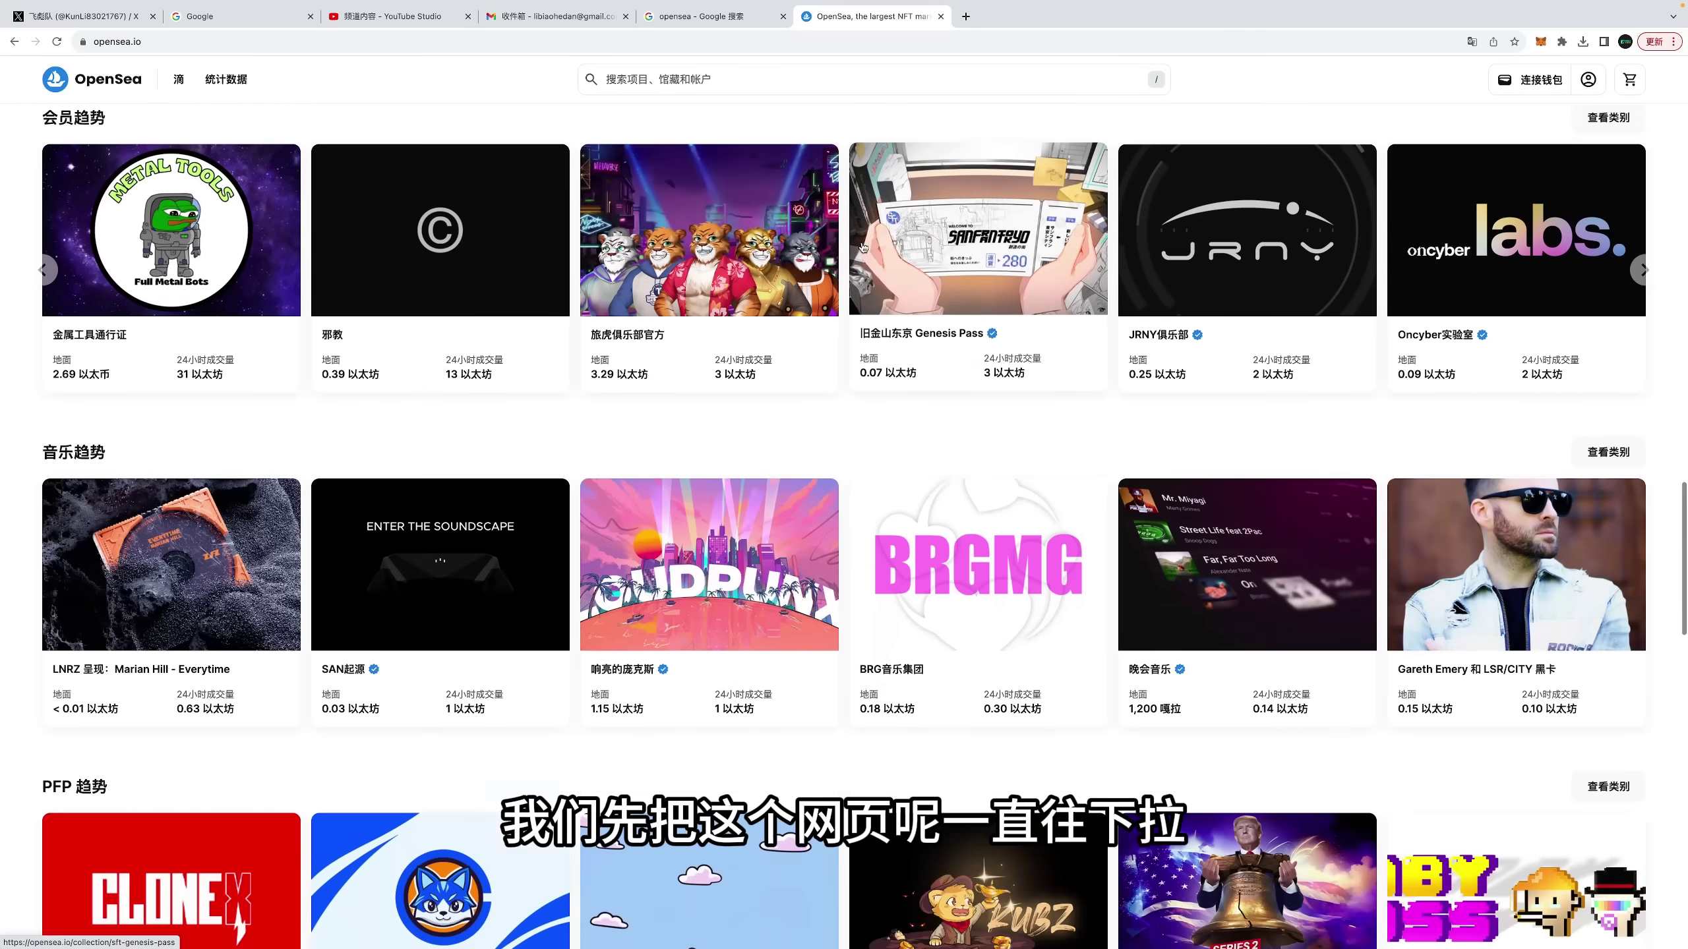
{"action": "scroll", "coordinate": [862, 247], "scroll_direction": "down", "scroll_amount": 12}
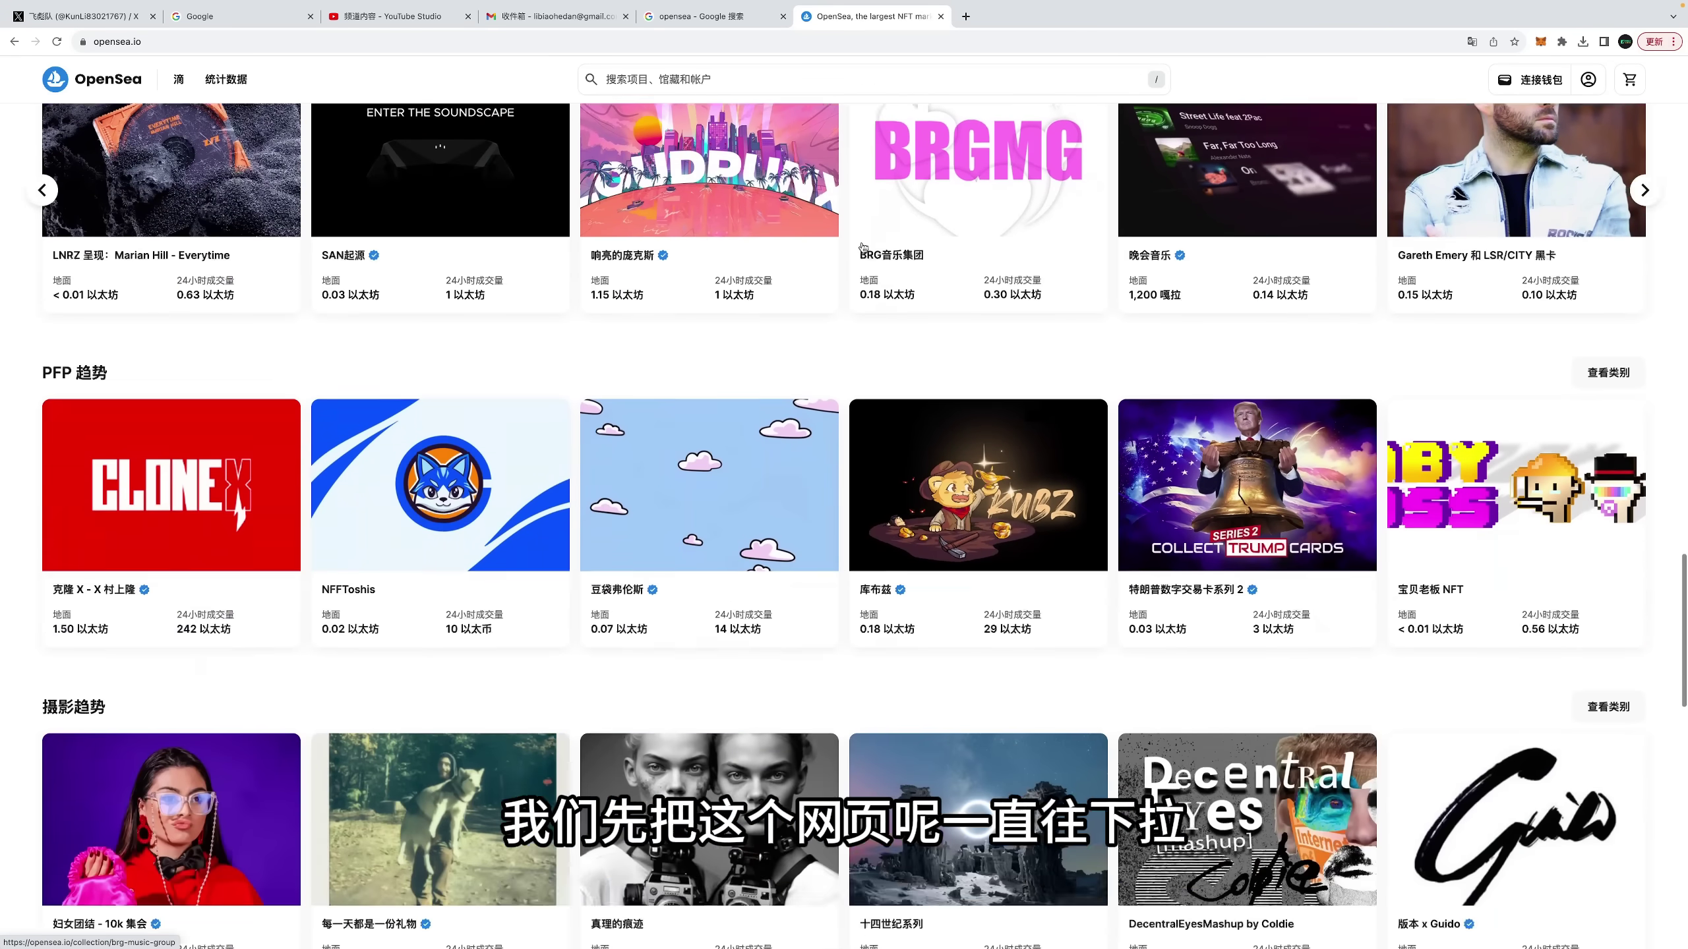
{"action": "scroll", "coordinate": [862, 247], "scroll_direction": "down", "scroll_amount": 13}
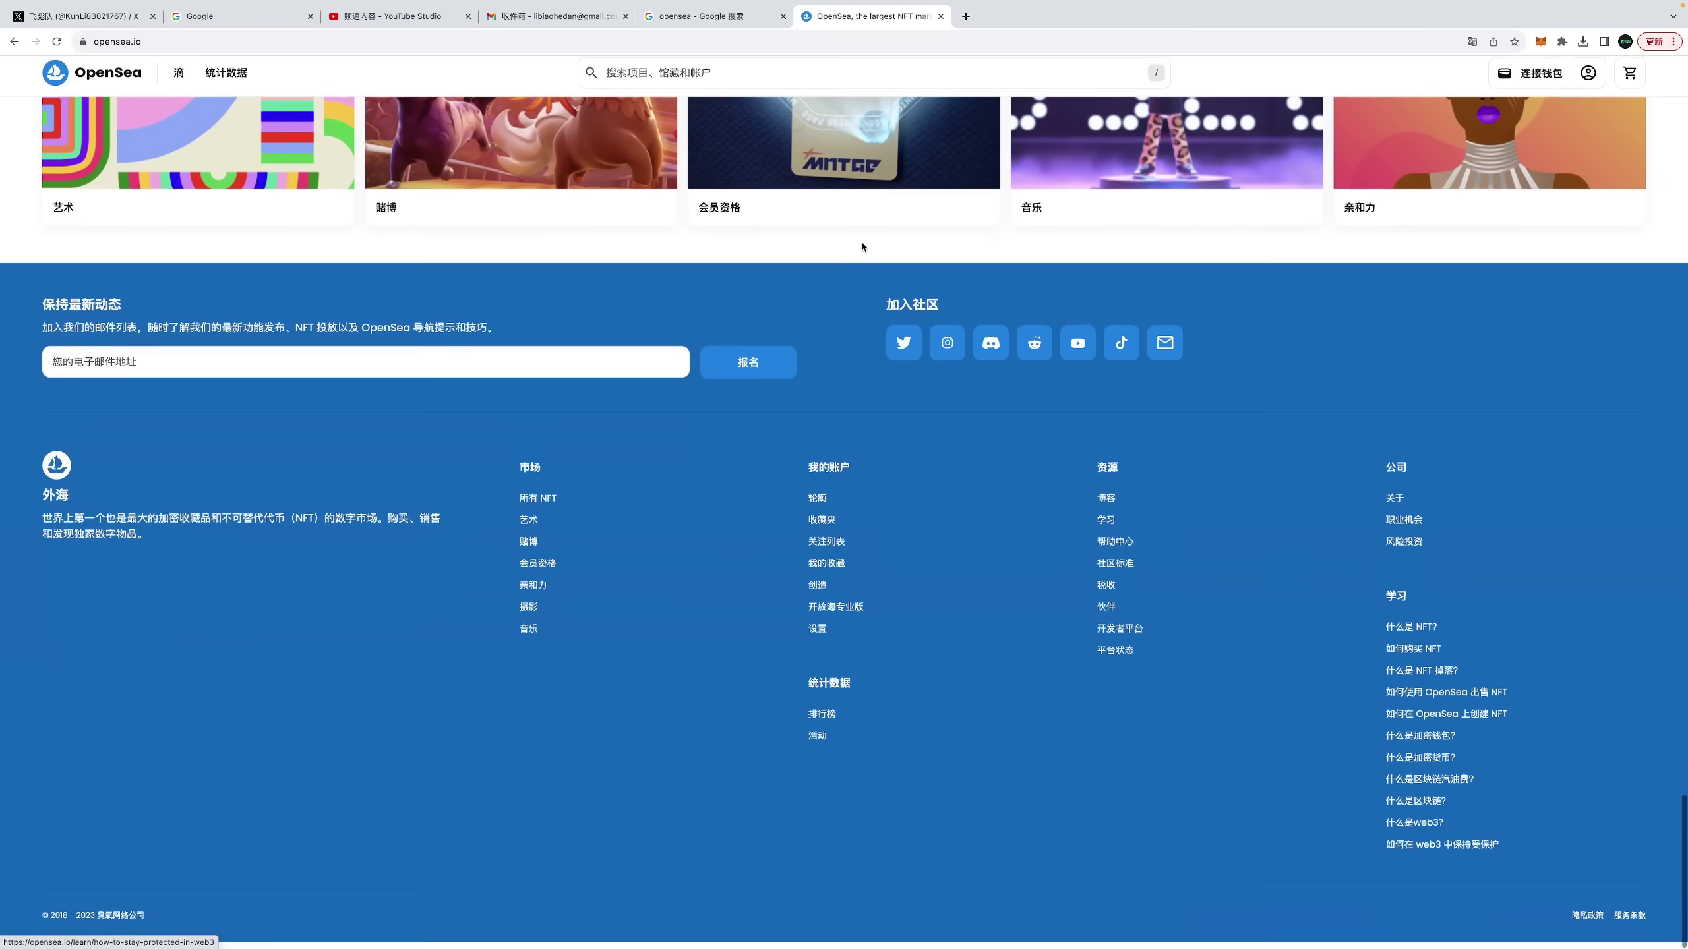
{"action": "left_click", "coordinate": [821, 592]}
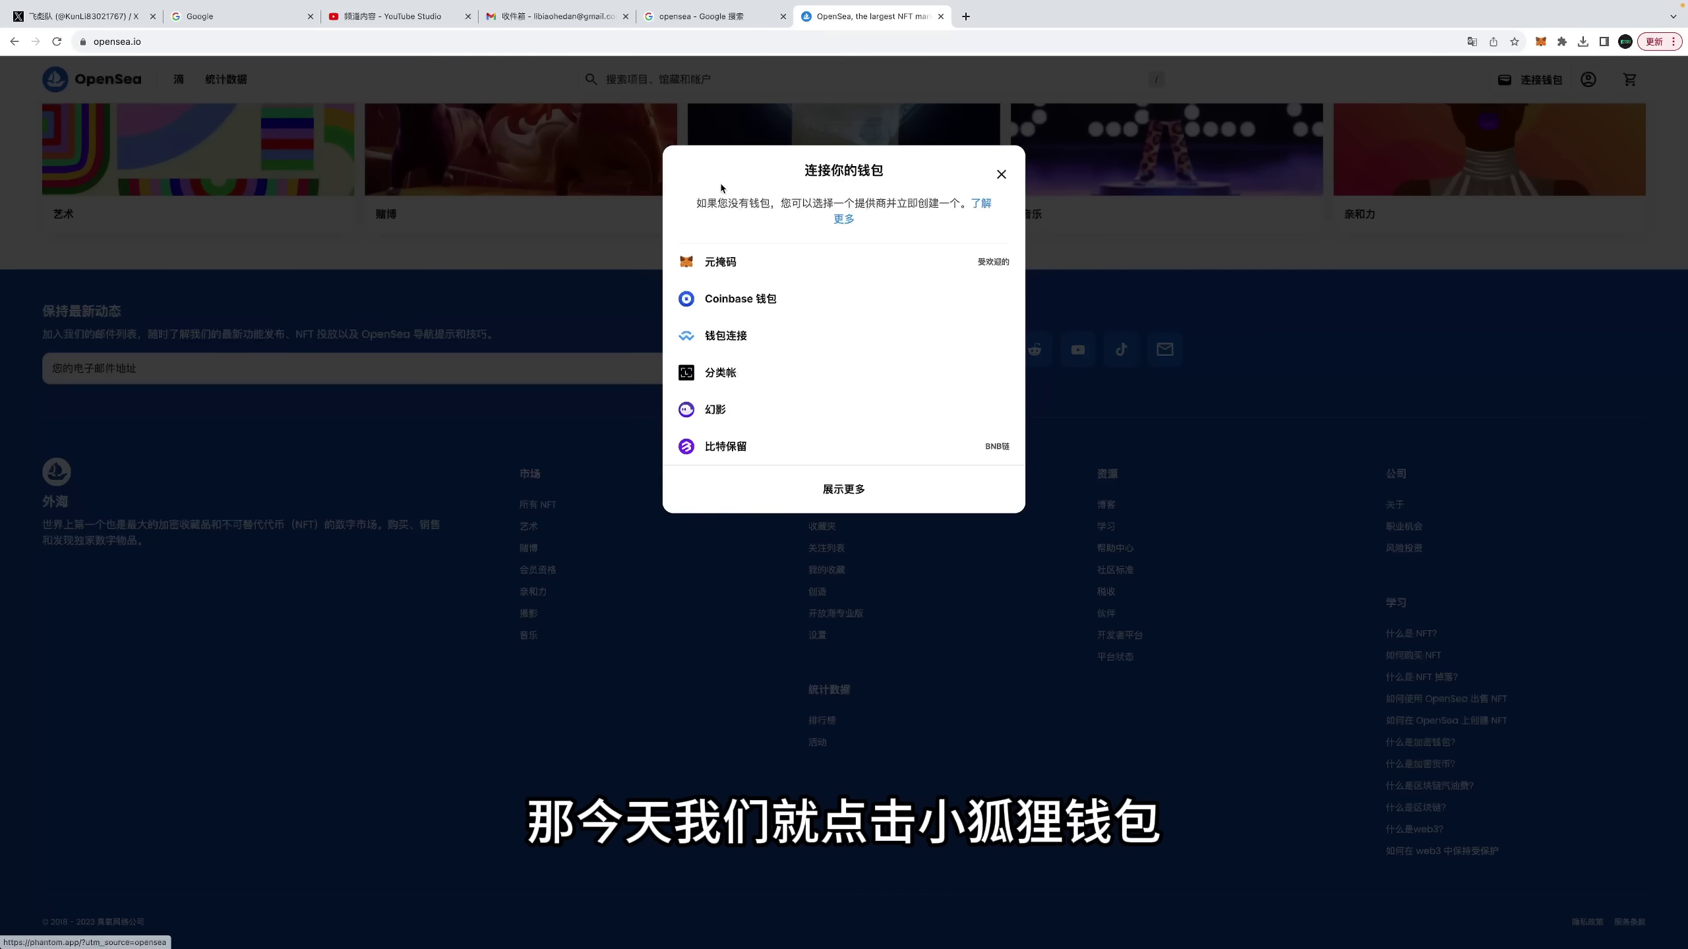
Step: Connect the MetaMask wallet (元掩码), review OpenSea's signature request, and sign it
{"action": "left_click", "coordinate": [722, 262]}
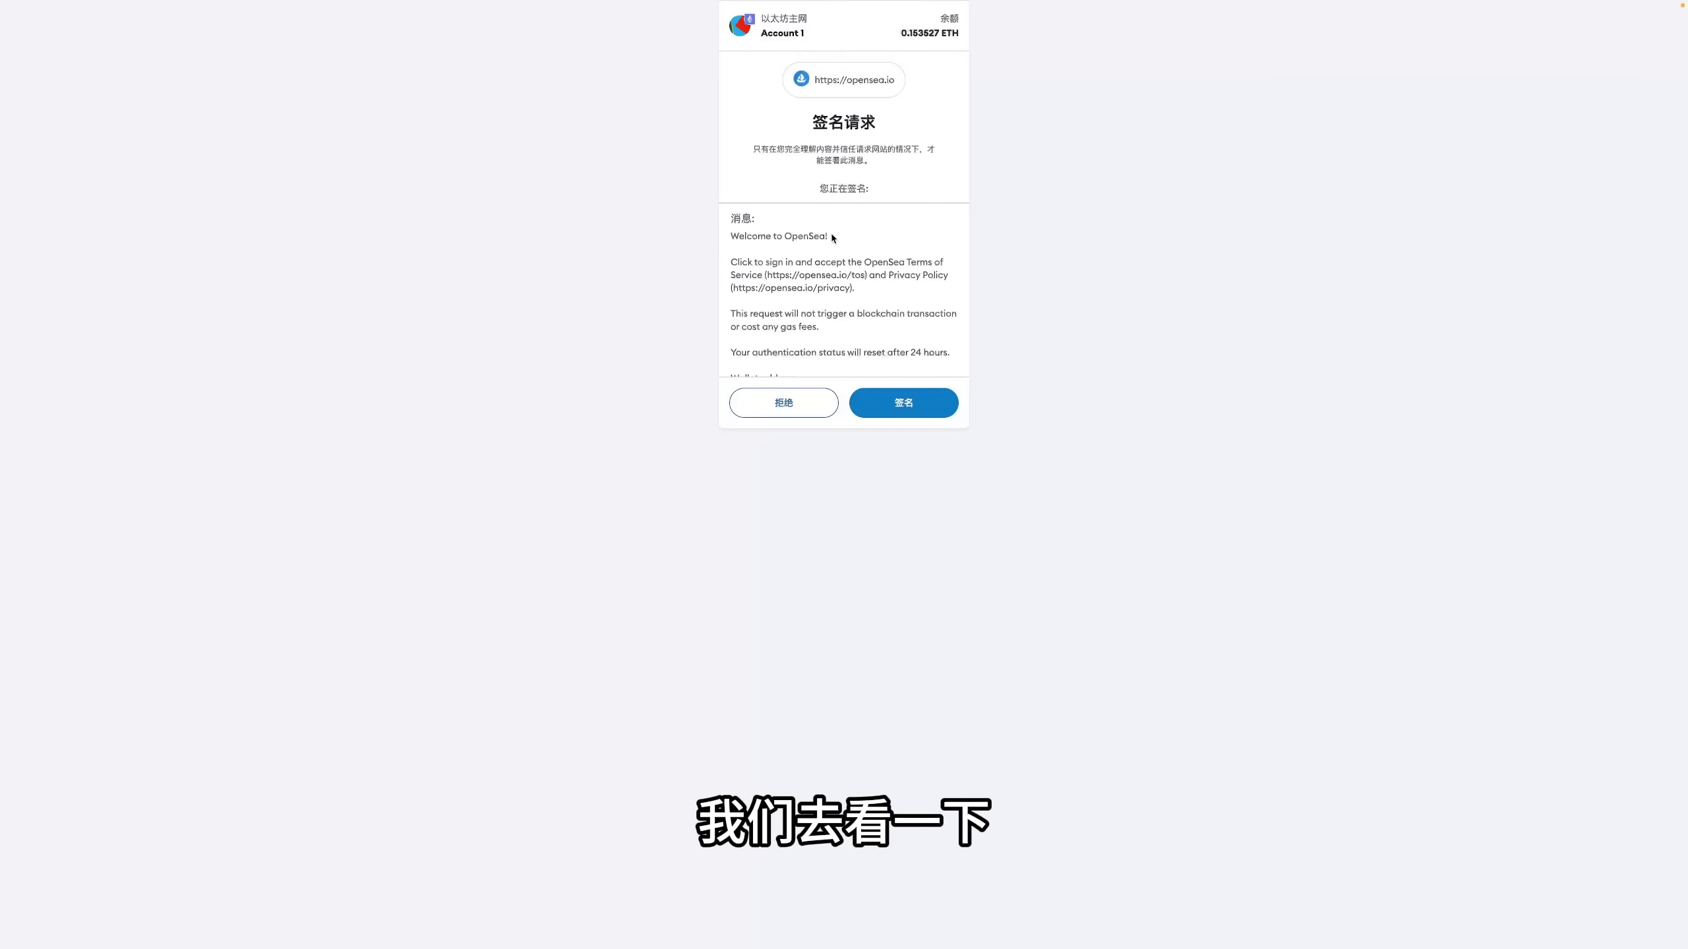
{"action": "scroll", "coordinate": [831, 235], "scroll_direction": "down", "scroll_amount": 2}
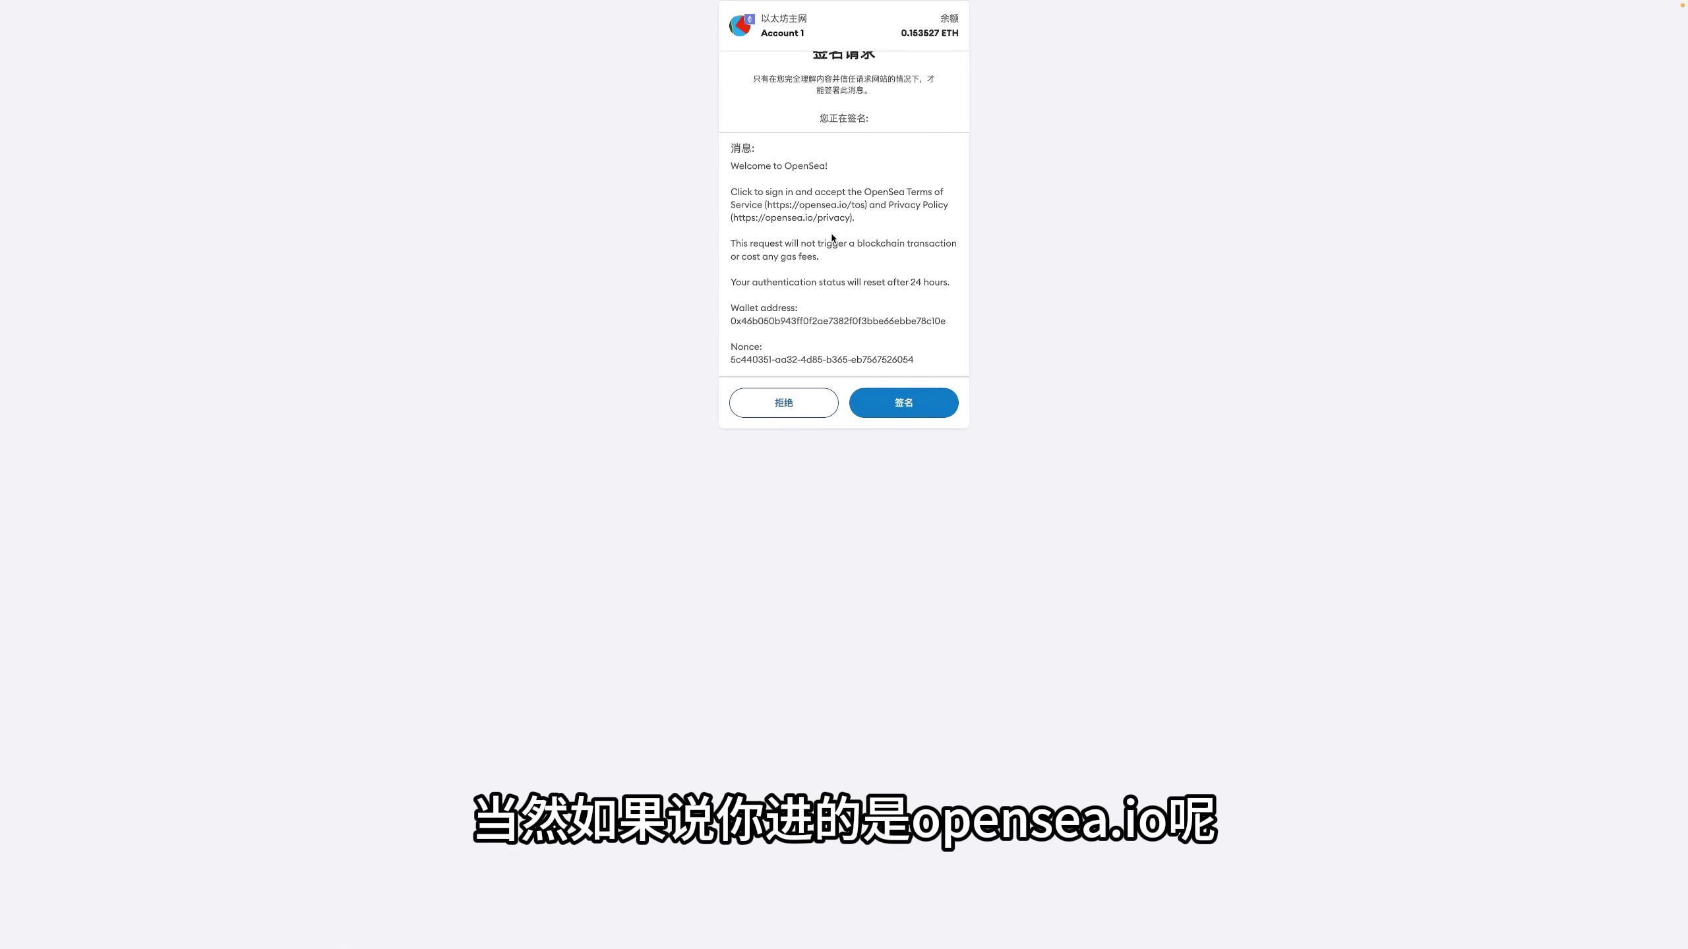
{"action": "scroll", "coordinate": [832, 236], "scroll_direction": "up", "scroll_amount": 2}
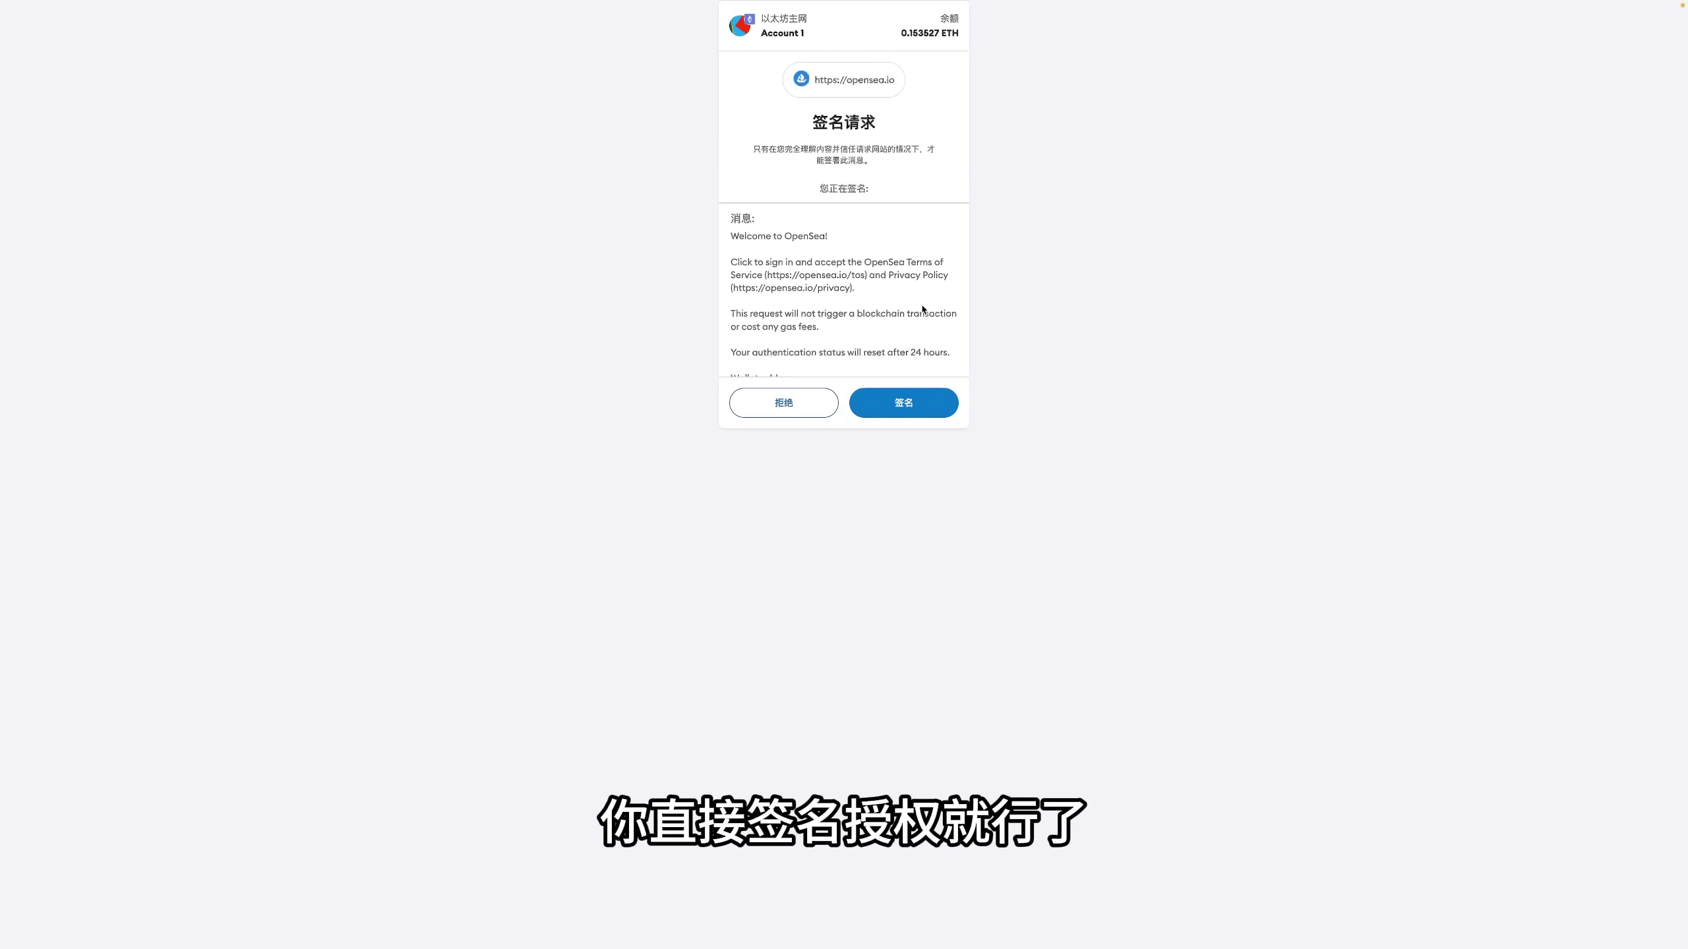
{"action": "left_click", "coordinate": [912, 403]}
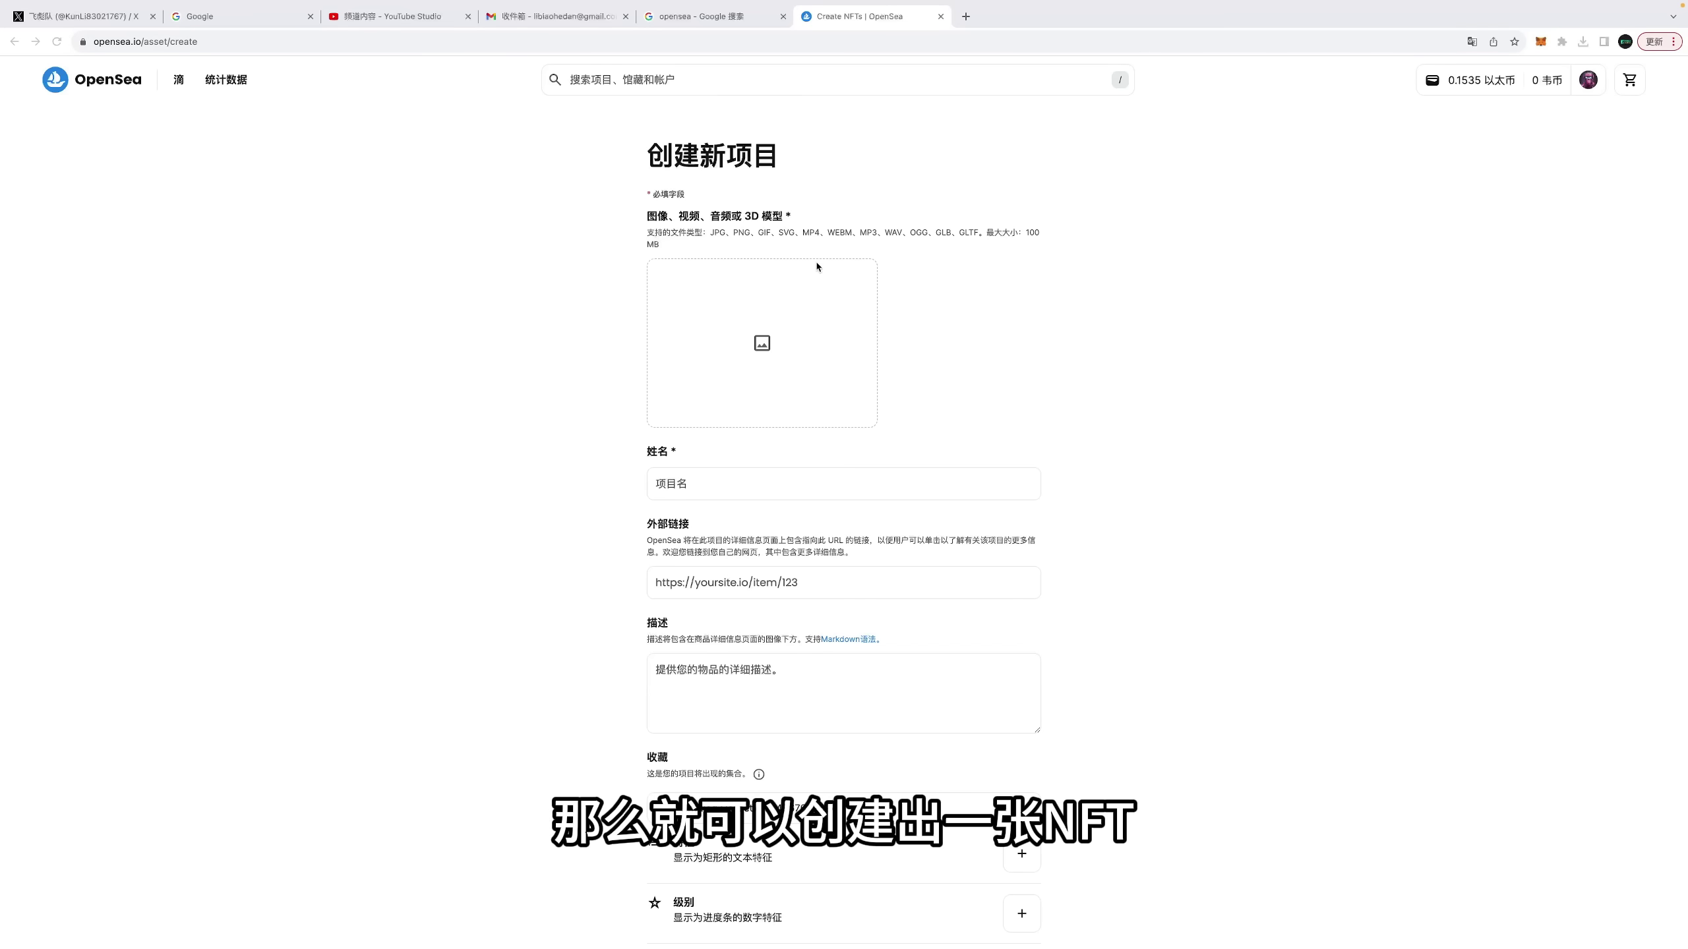
Step: Upload the image 飞彪队海报.jpg from the desktop folder as the new item's media
{"action": "left_click", "coordinate": [761, 346]}
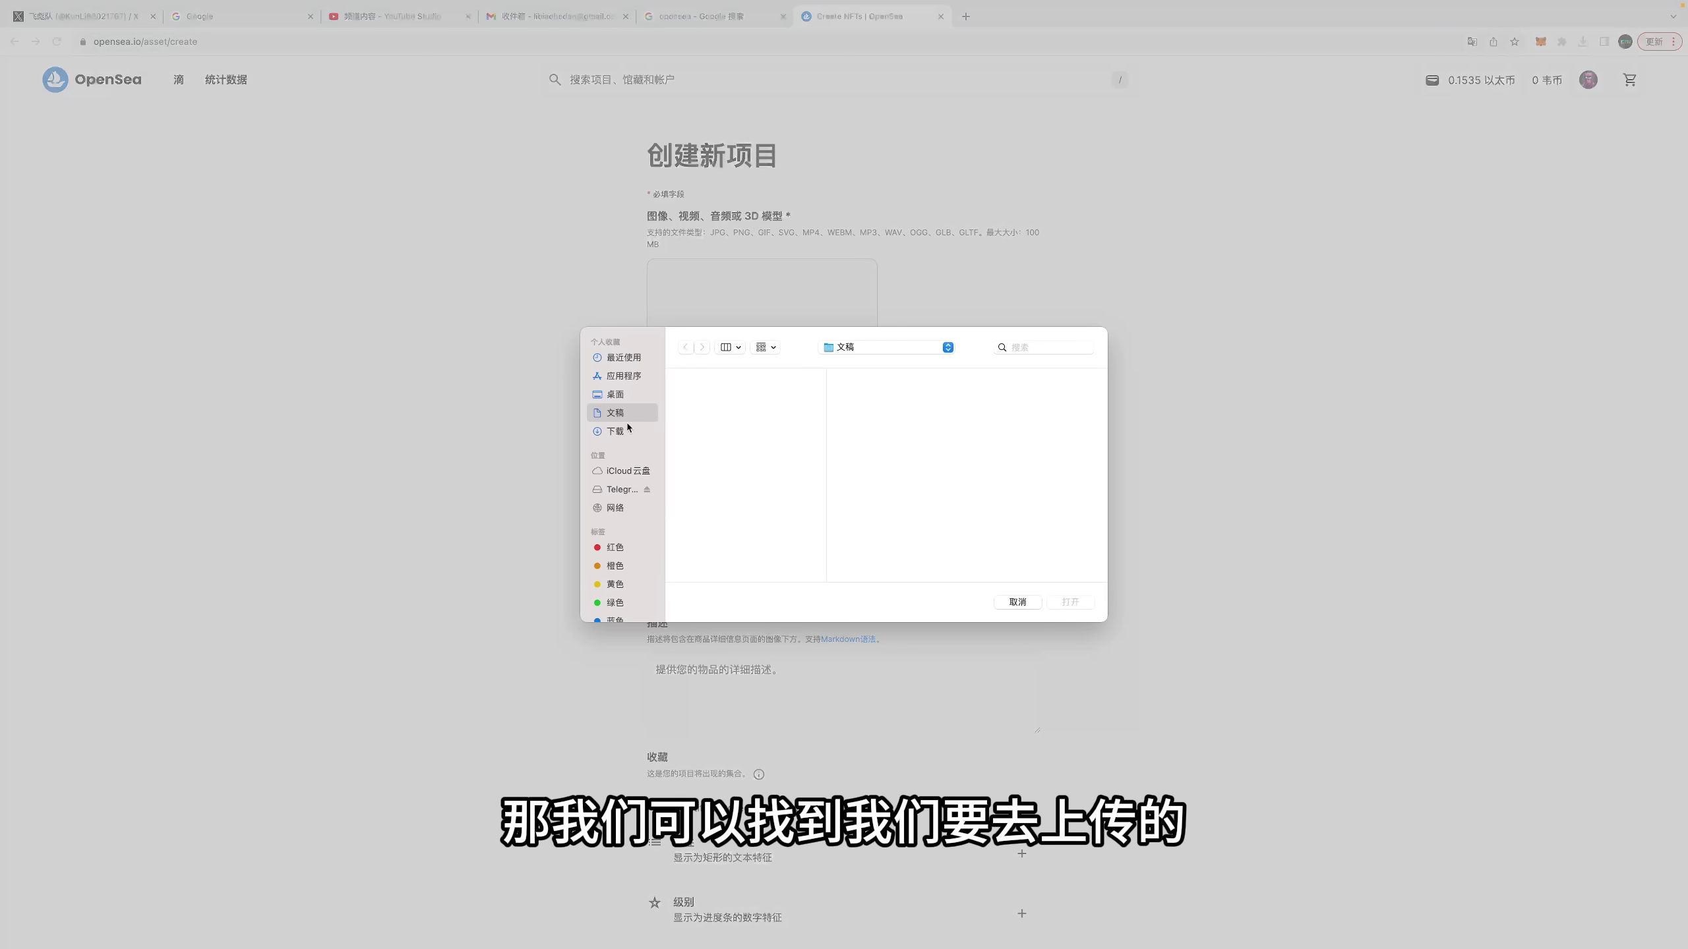
{"action": "left_click", "coordinate": [616, 395]}
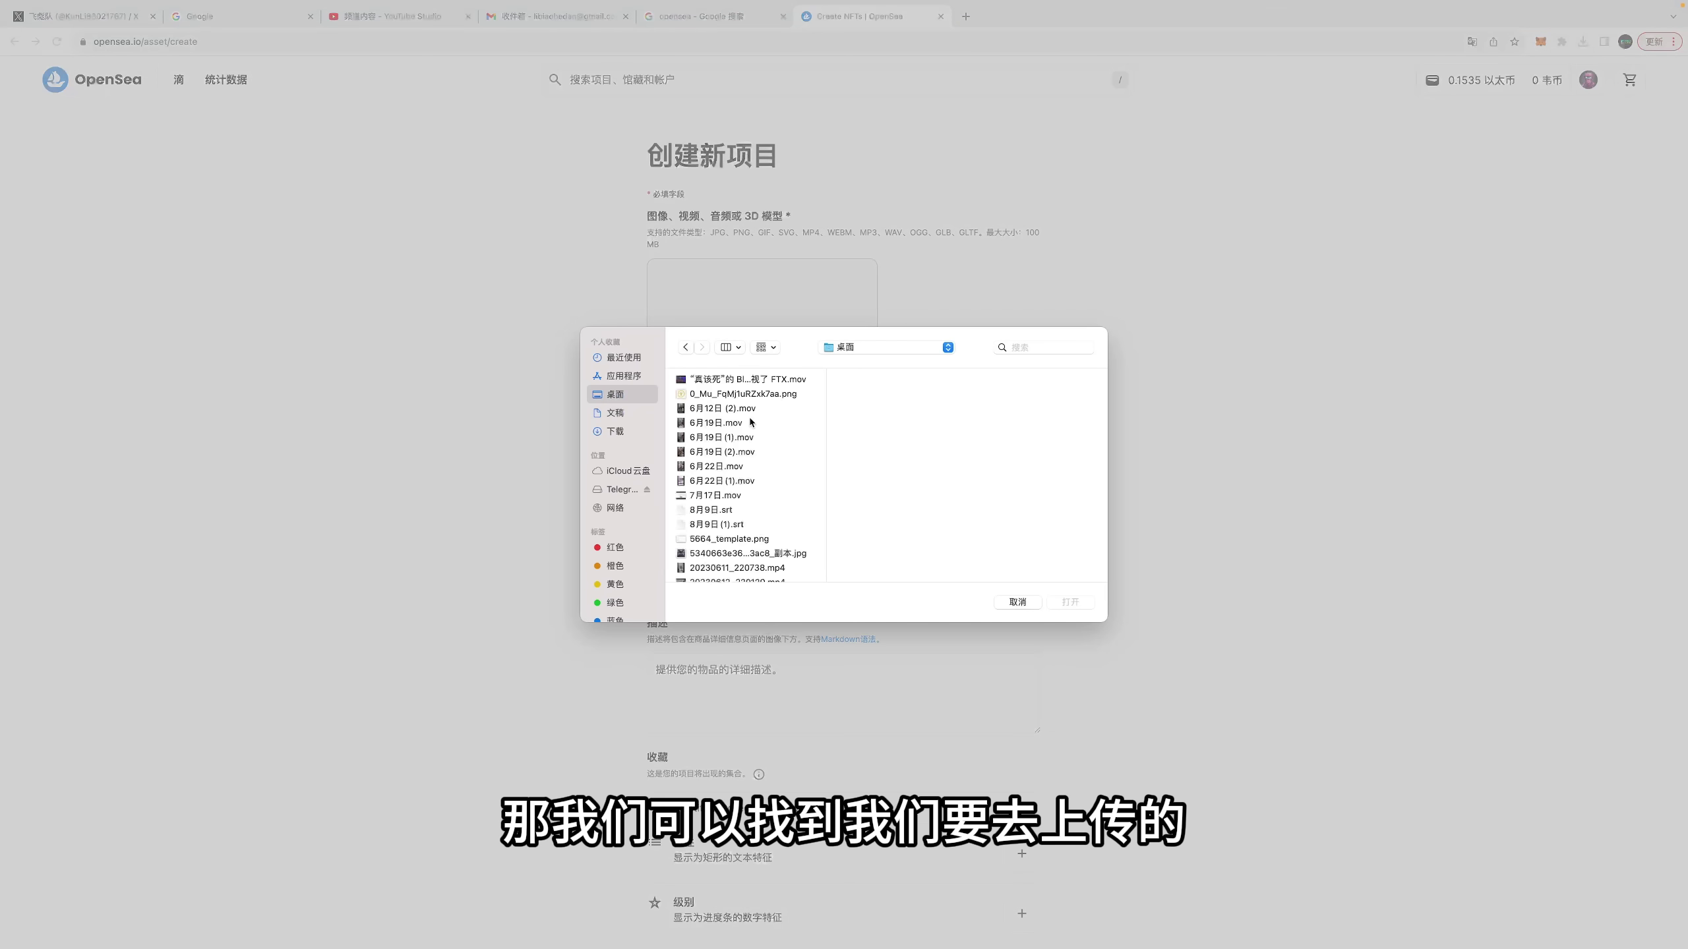
{"action": "scroll", "coordinate": [751, 422], "scroll_direction": "down", "scroll_amount": 10}
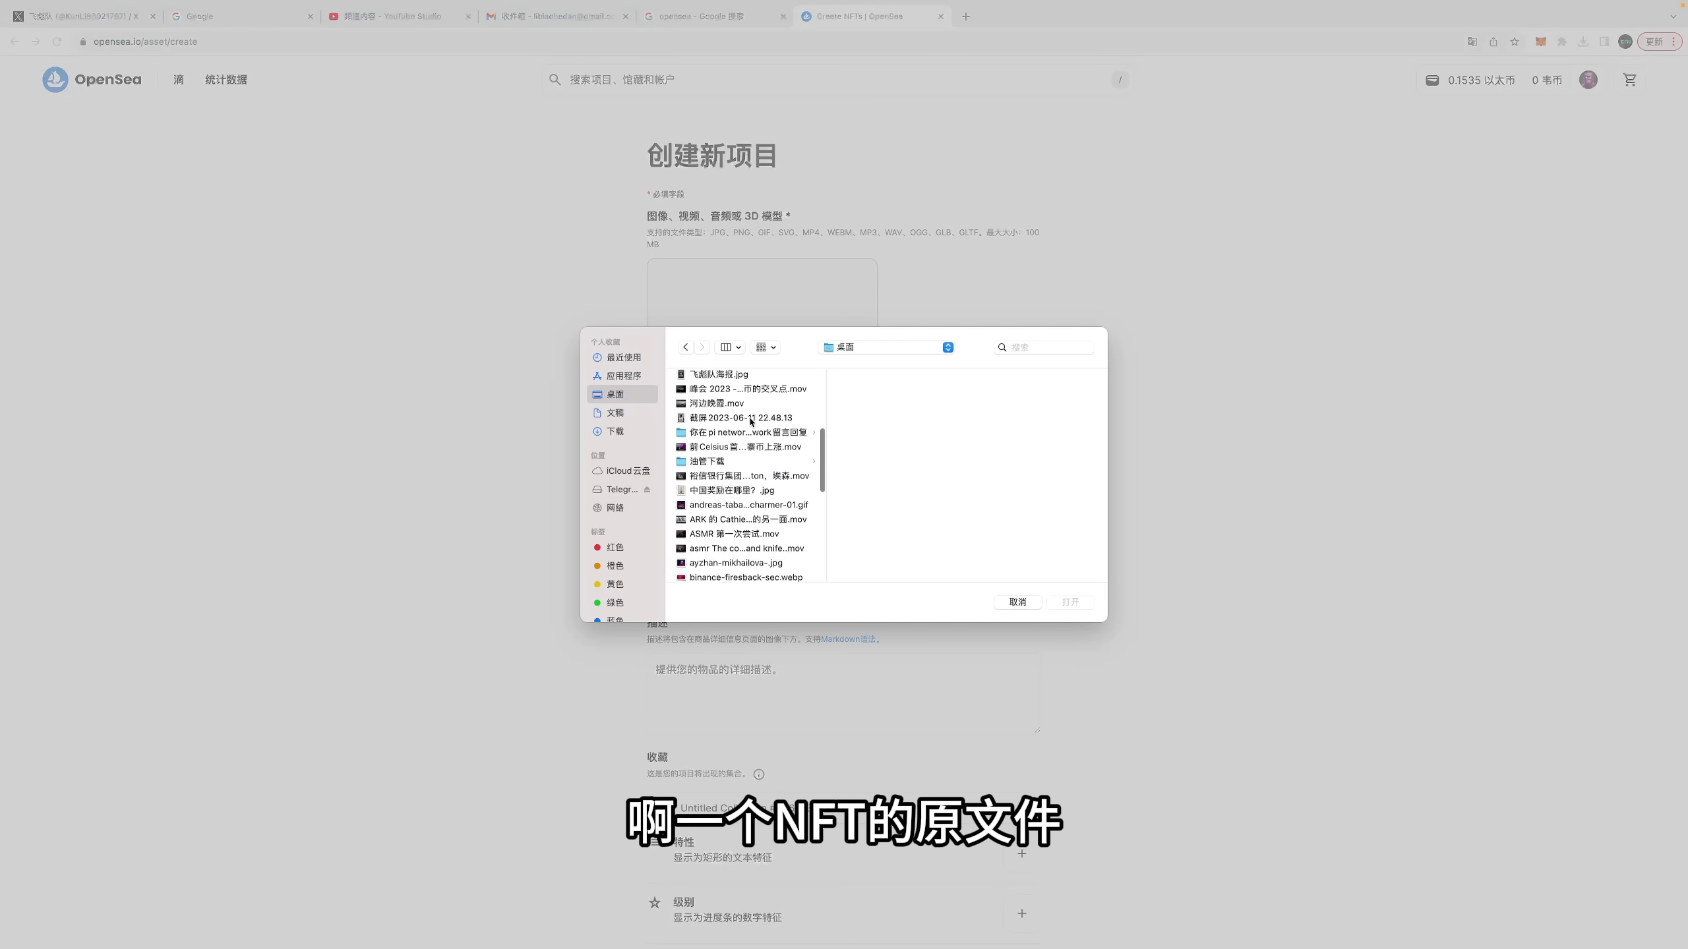
{"action": "scroll", "coordinate": [750, 420], "scroll_direction": "down", "scroll_amount": 5}
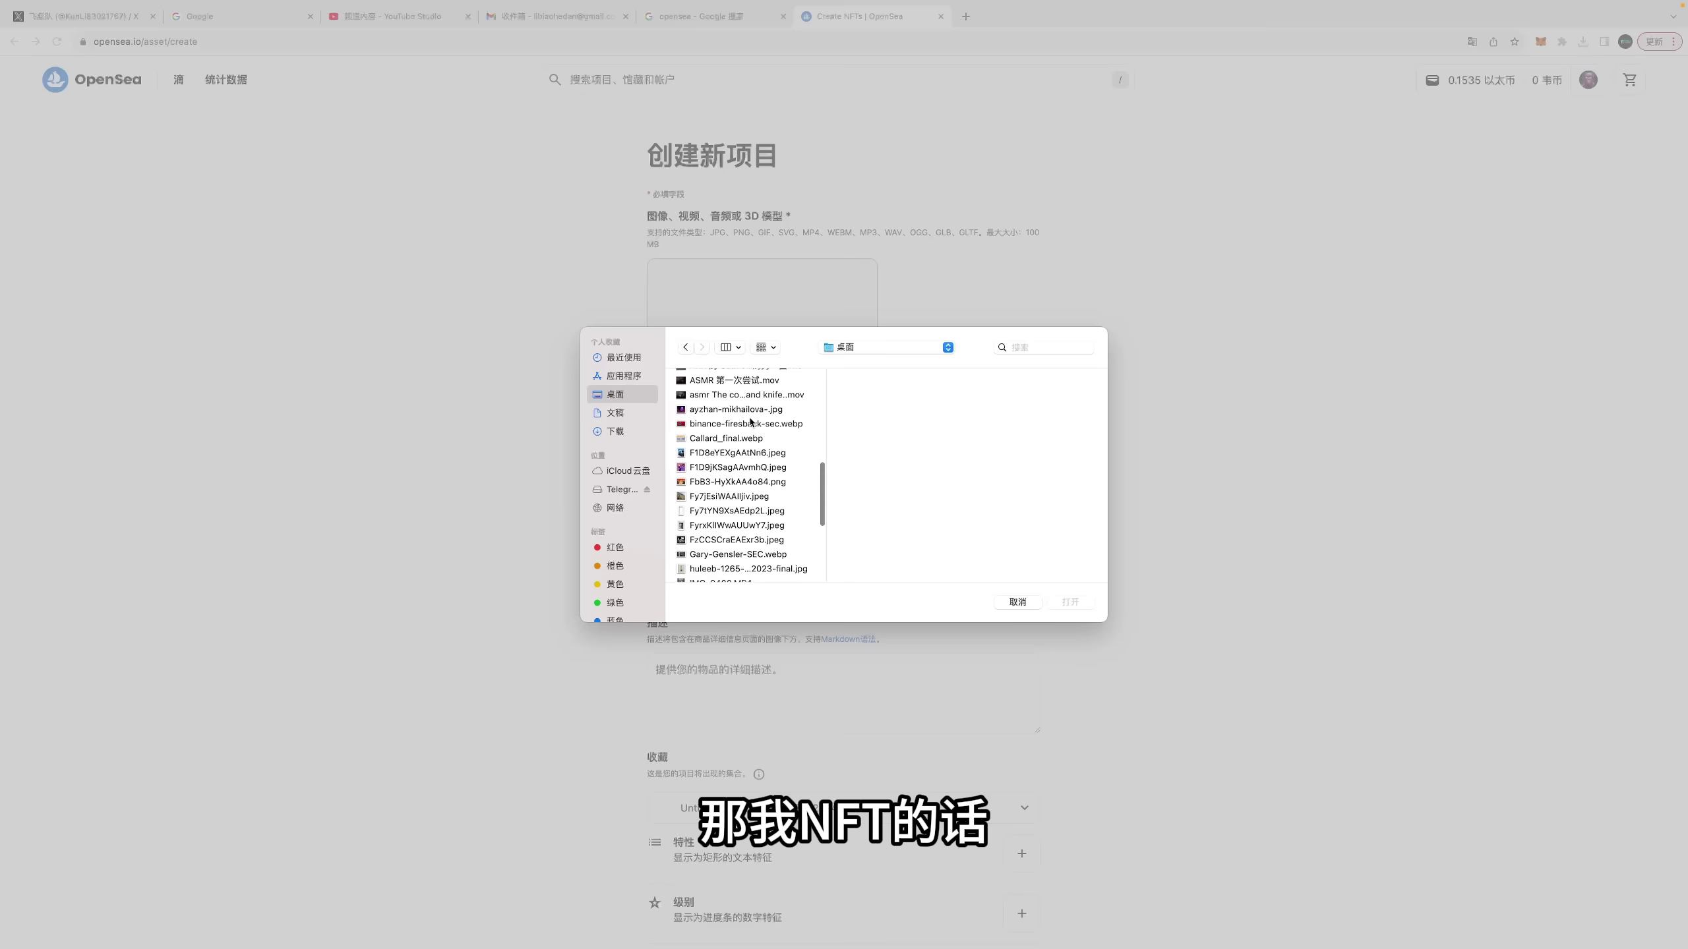
{"action": "scroll", "coordinate": [751, 421], "scroll_direction": "up", "scroll_amount": 3}
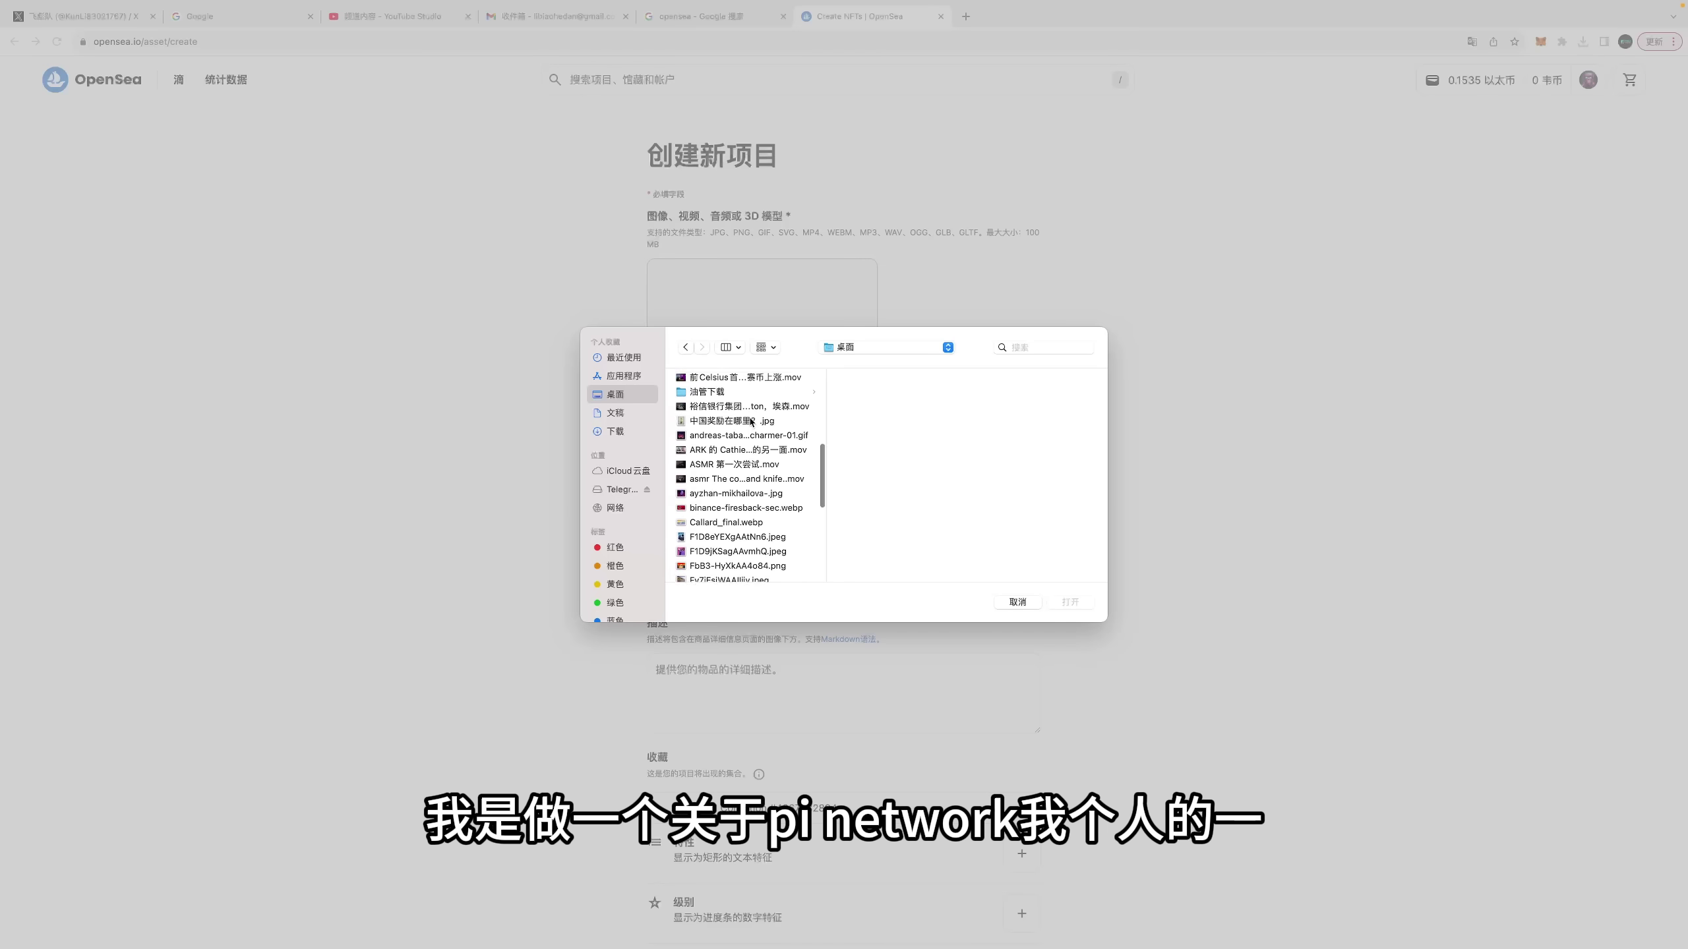
{"action": "scroll", "coordinate": [751, 420], "scroll_direction": "up", "scroll_amount": 2}
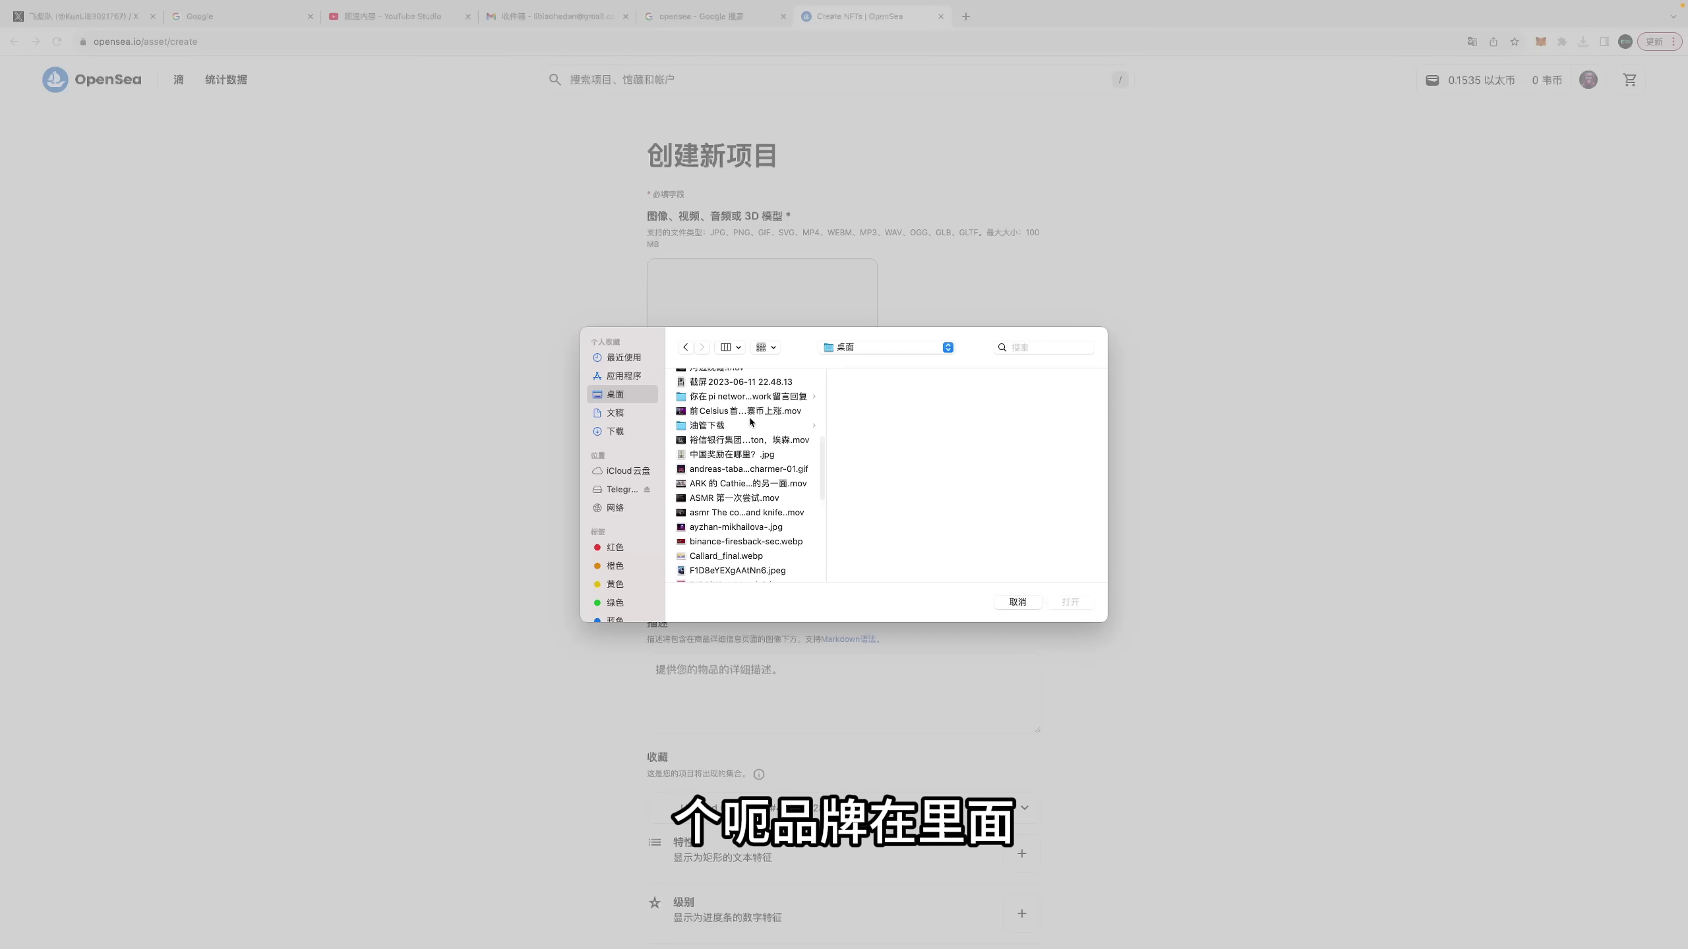
{"action": "scroll", "coordinate": [751, 420], "scroll_direction": "up", "scroll_amount": 3}
{"action": "left_click", "coordinate": [734, 419]}
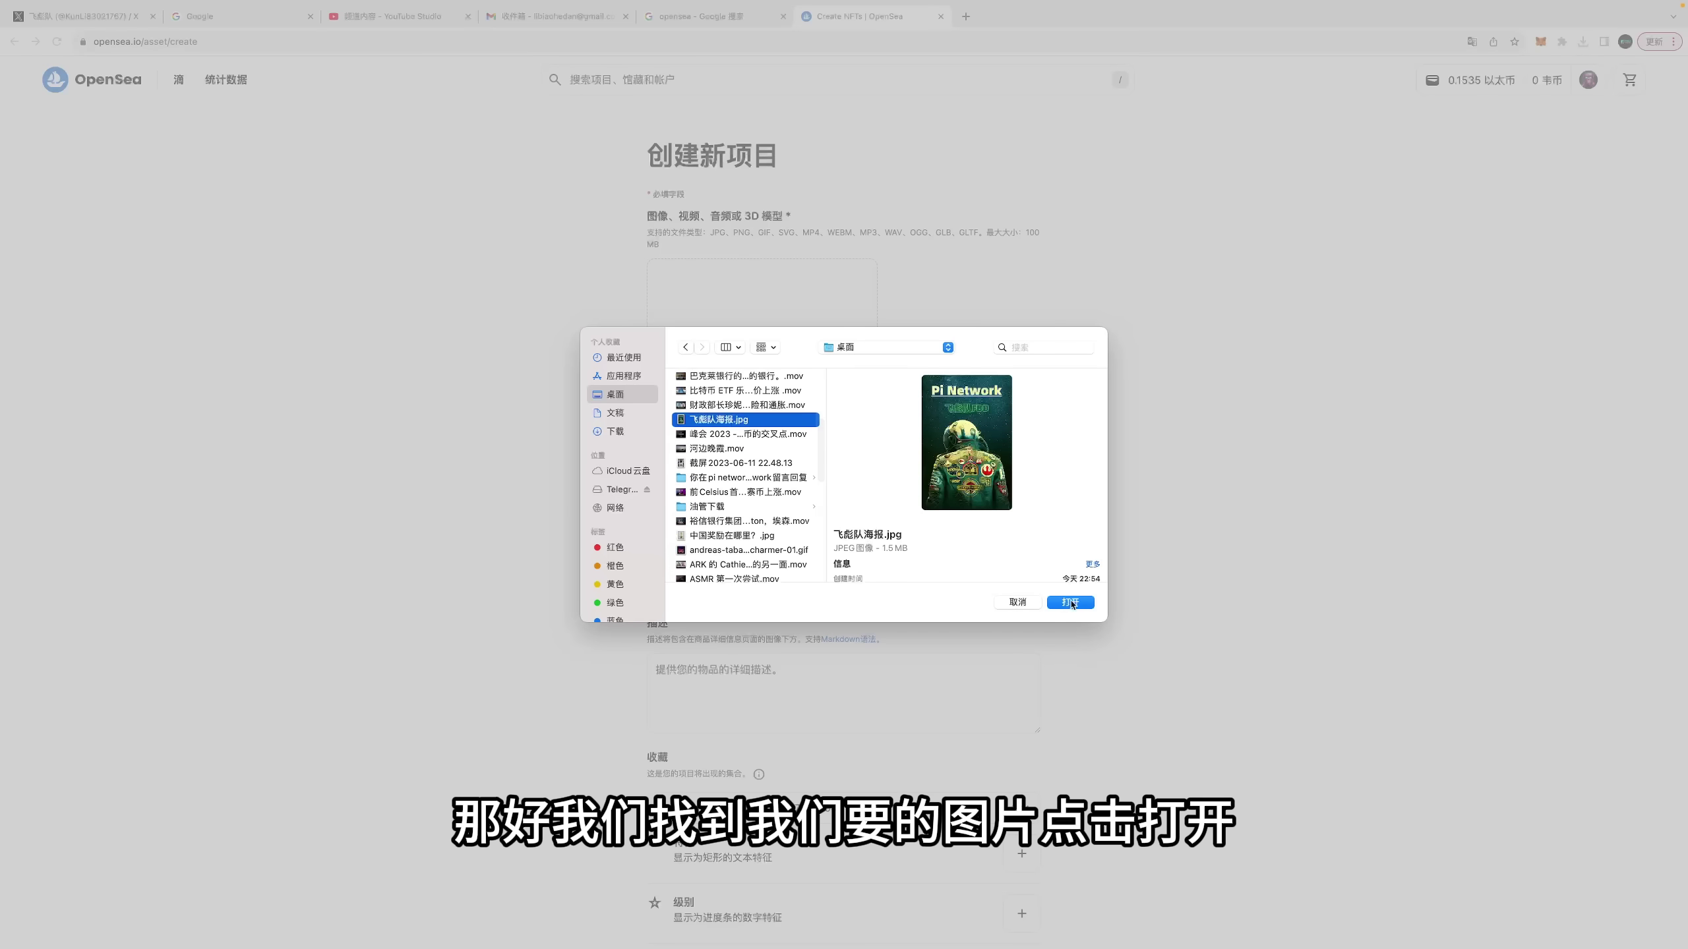
{"action": "left_click", "coordinate": [1070, 602]}
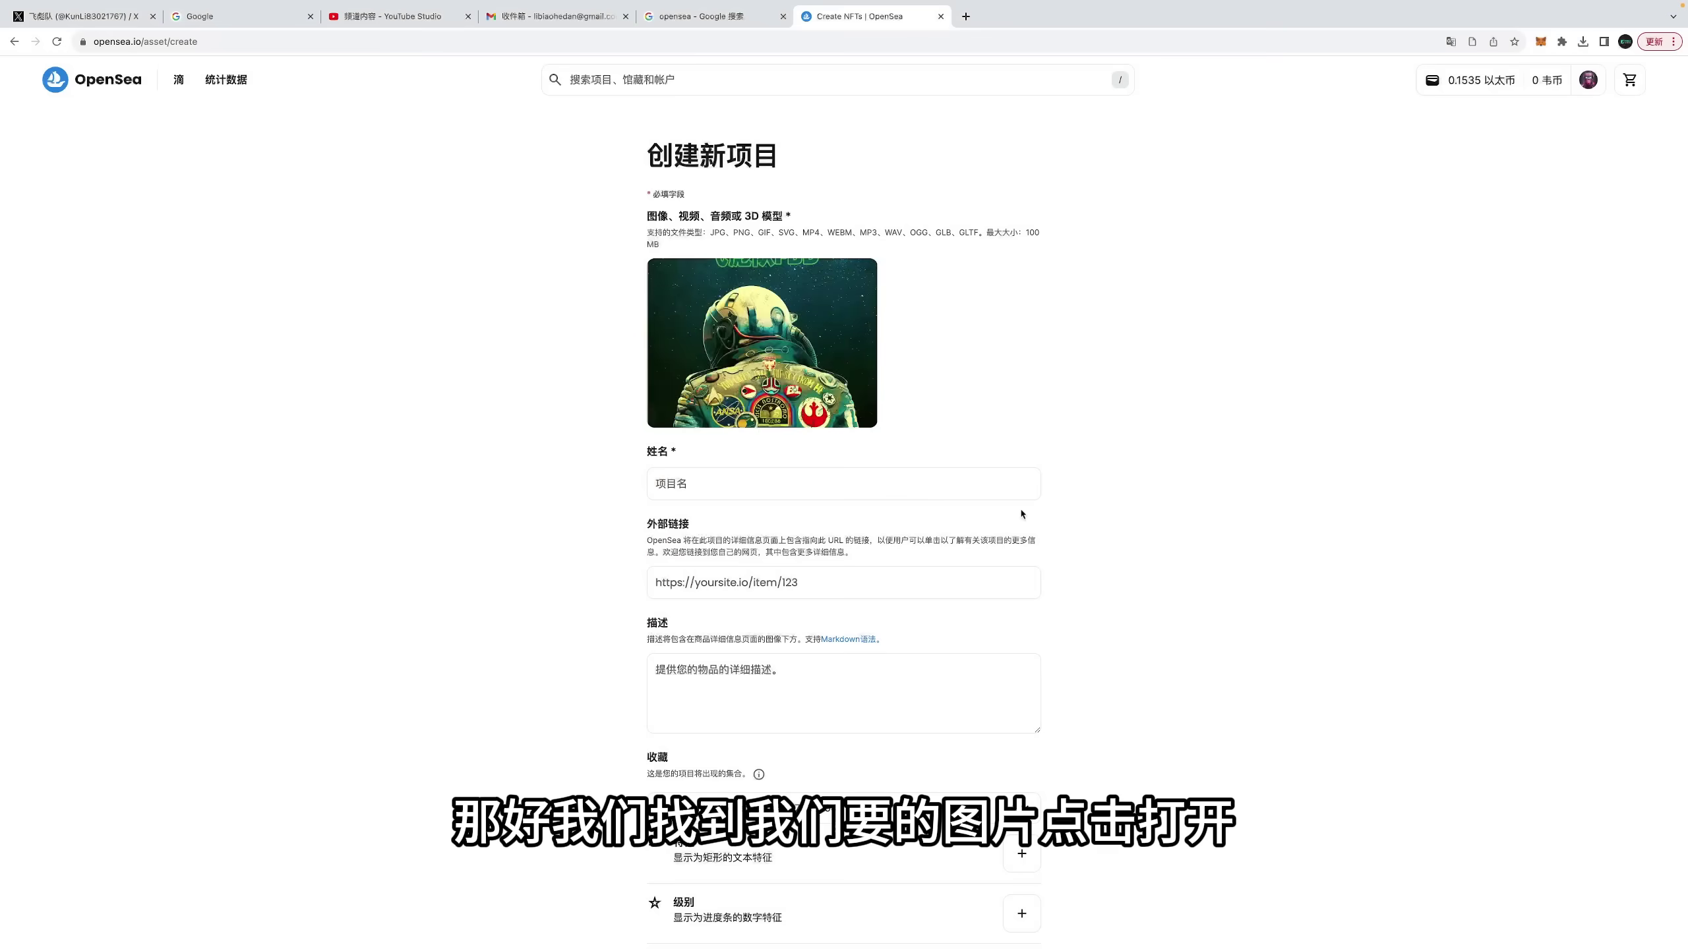
{"action": "left_click", "coordinate": [796, 370]}
{"action": "key", "text": "Return"}
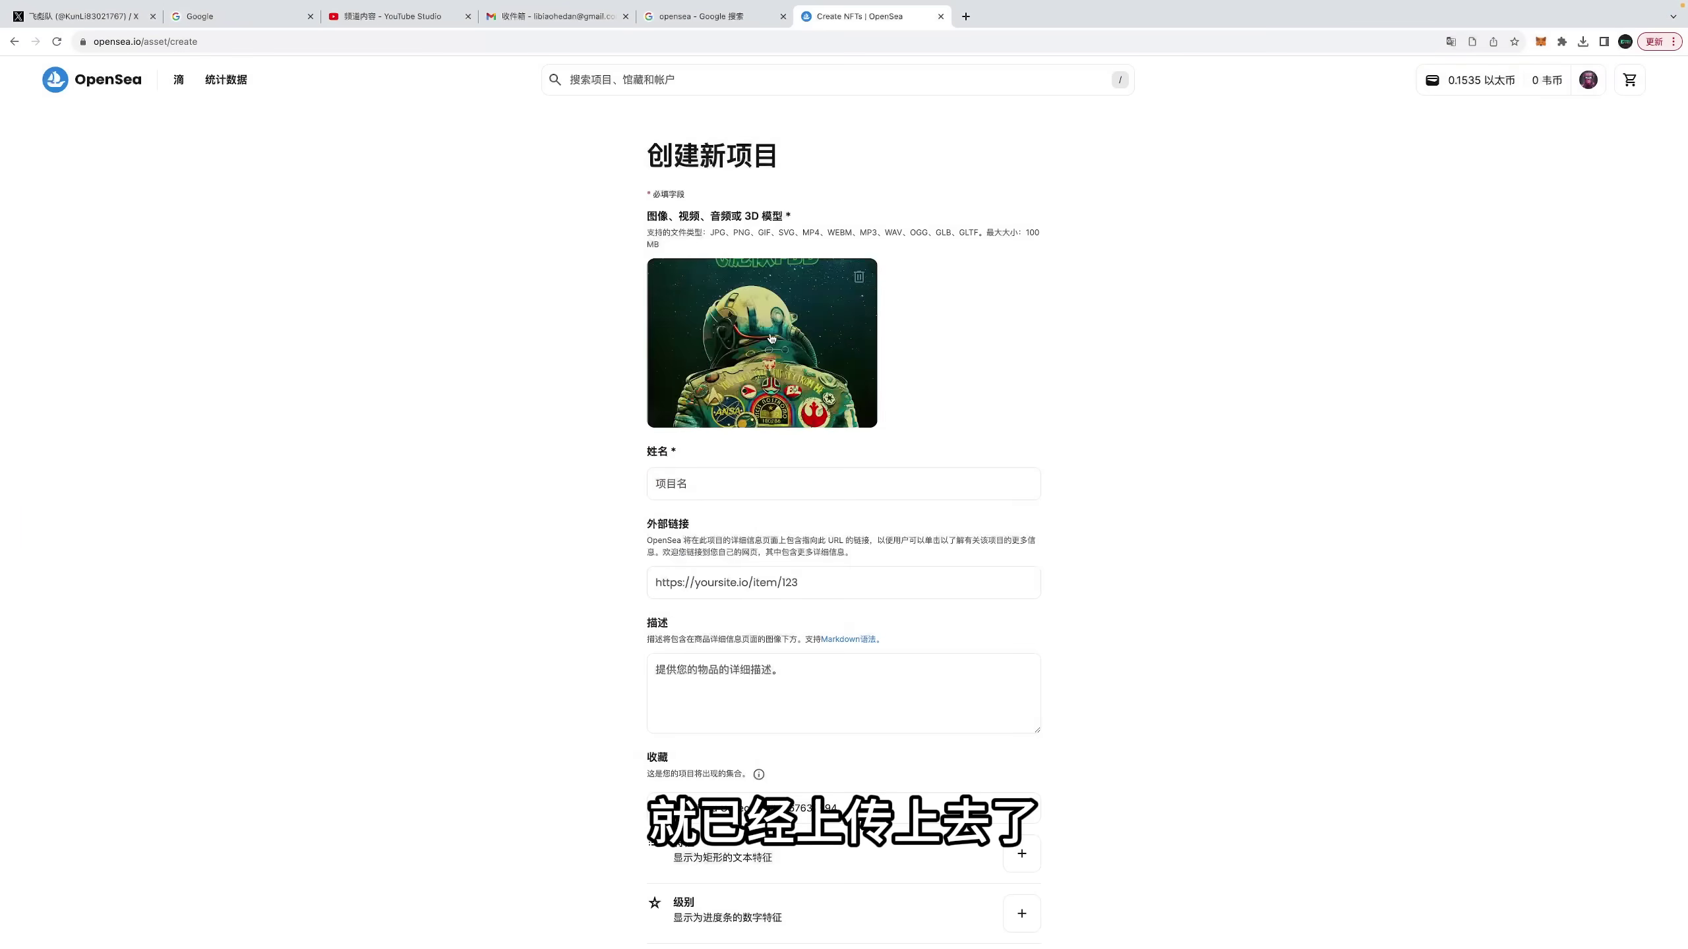
Step: Name the new item 飞彪队
{"action": "scroll", "coordinate": [771, 339], "scroll_direction": "down", "scroll_amount": 2}
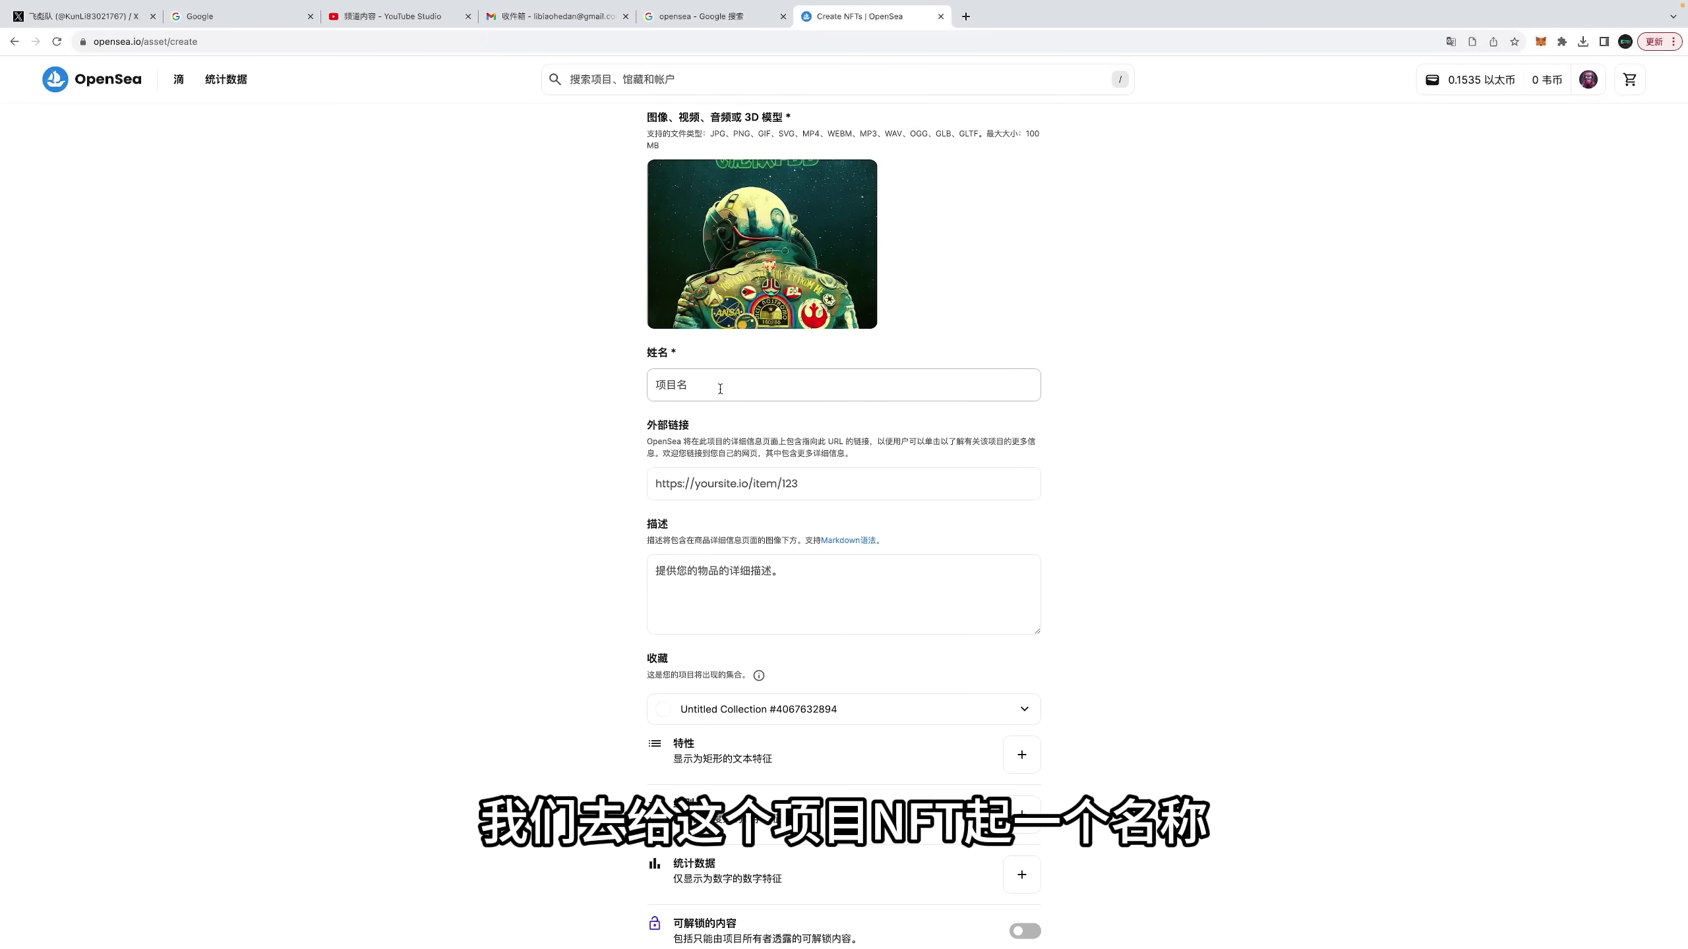
{"action": "left_click", "coordinate": [722, 389]}
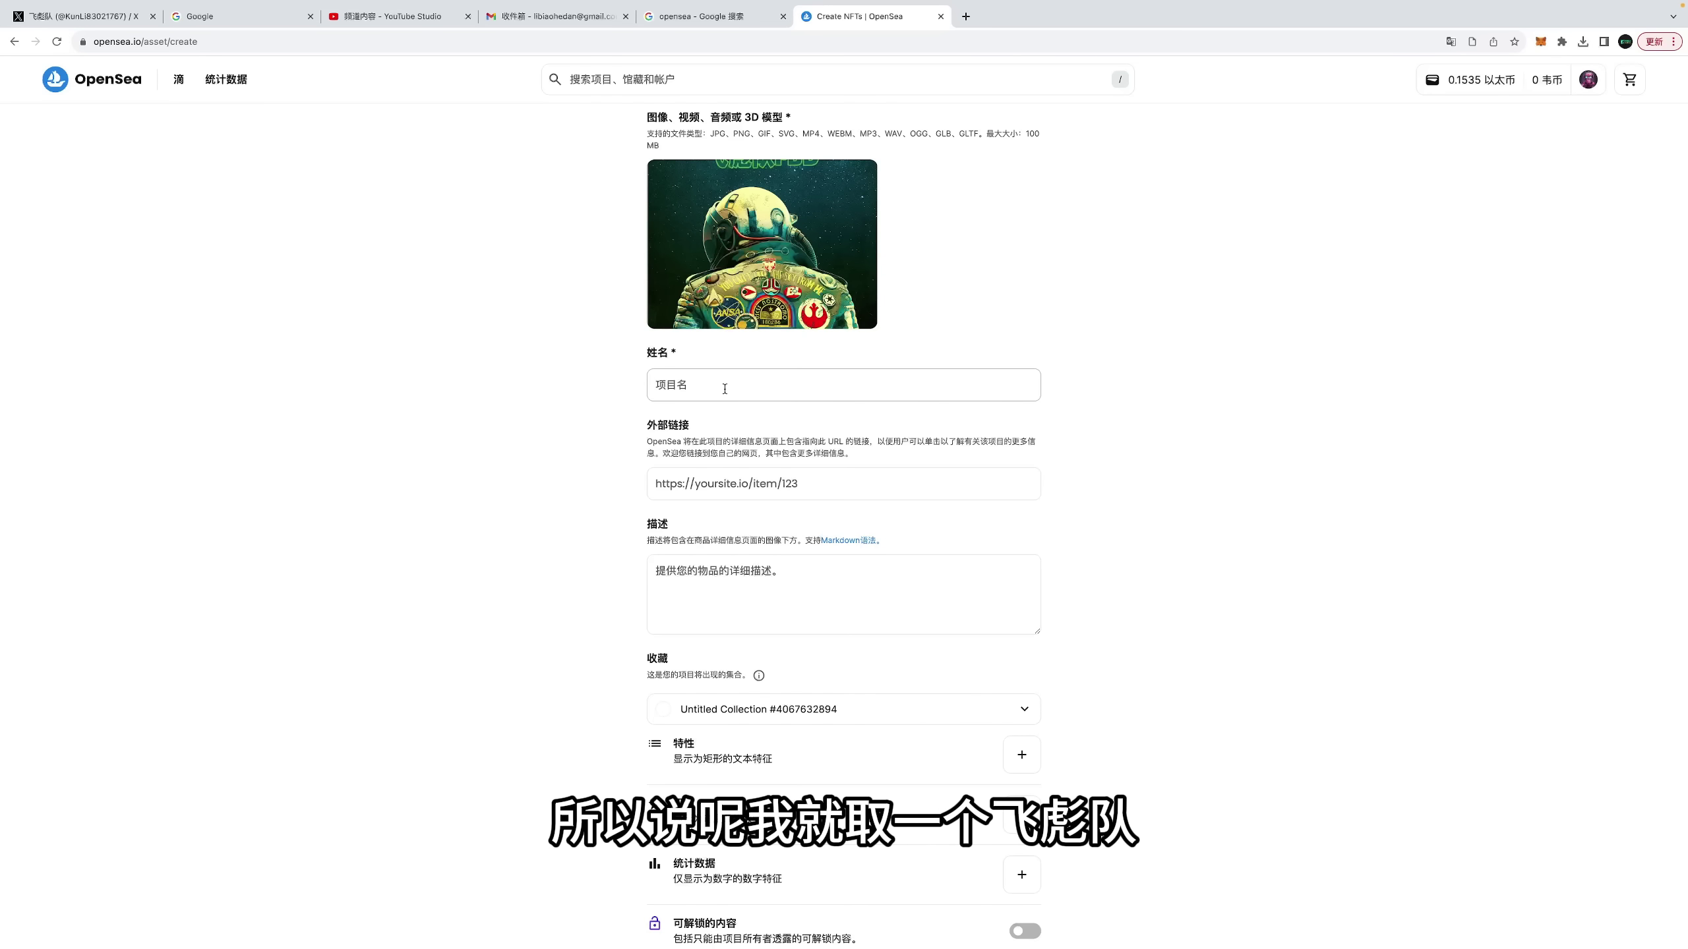
{"action": "type", "text": "feibiao"}
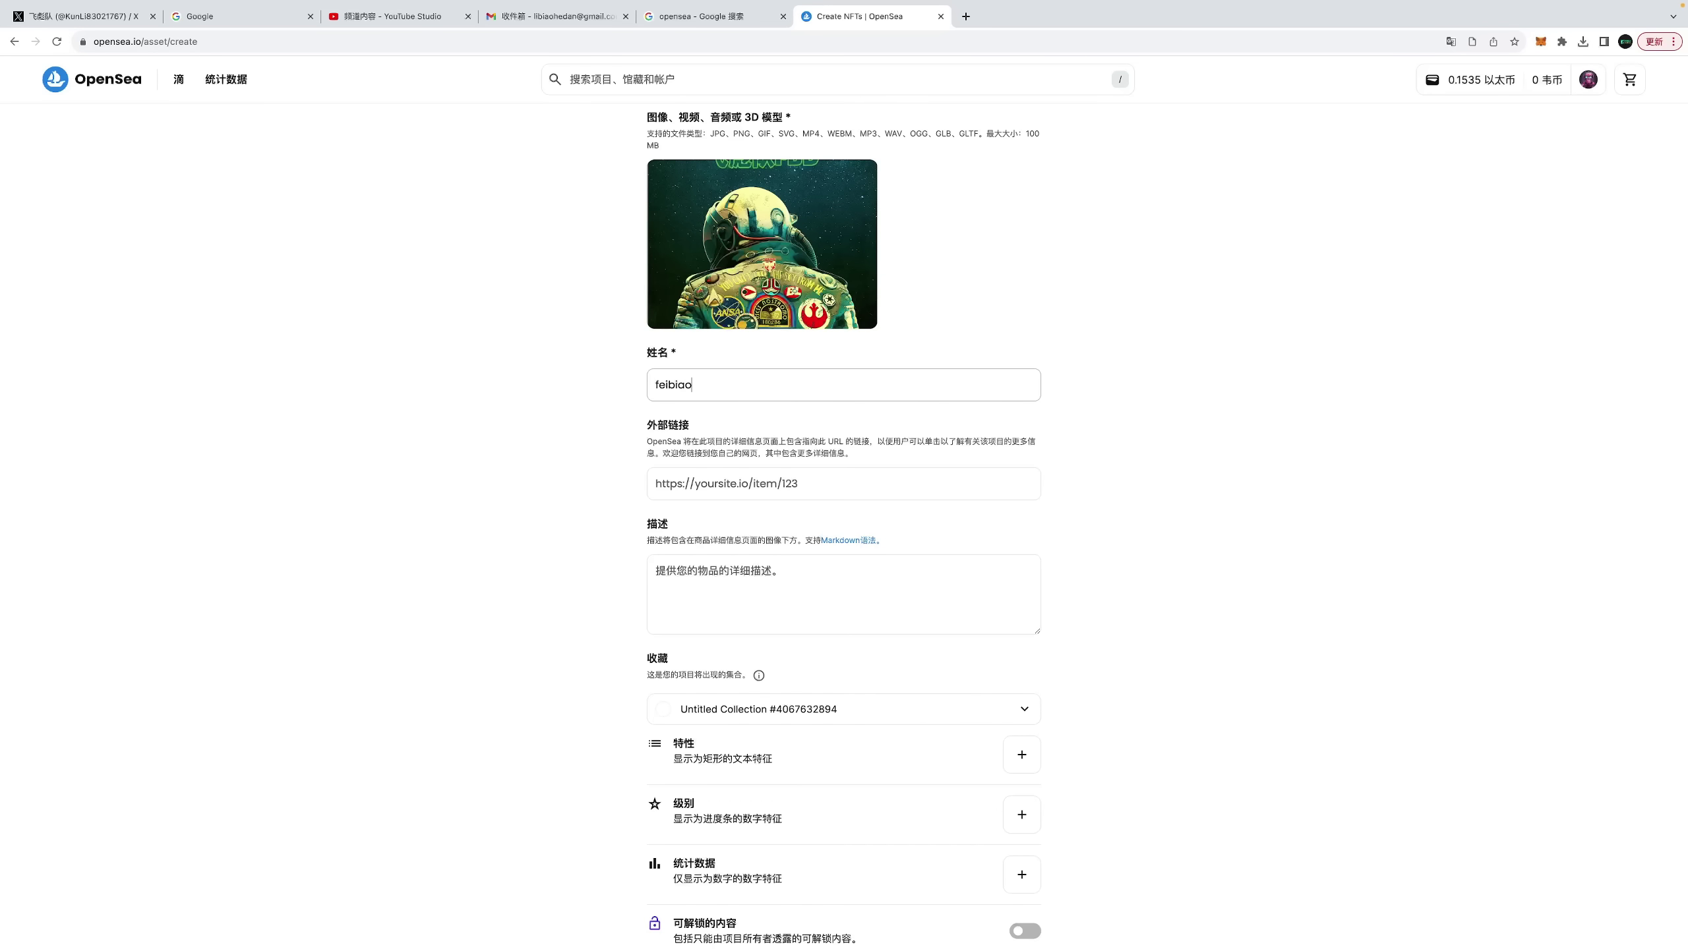
{"action": "key", "text": "BackSpace"}
{"action": "key", "text": "BackSpace"}
{"action": "key", "text": "BackSpace"}
{"action": "type", "text": "飞彪队"}
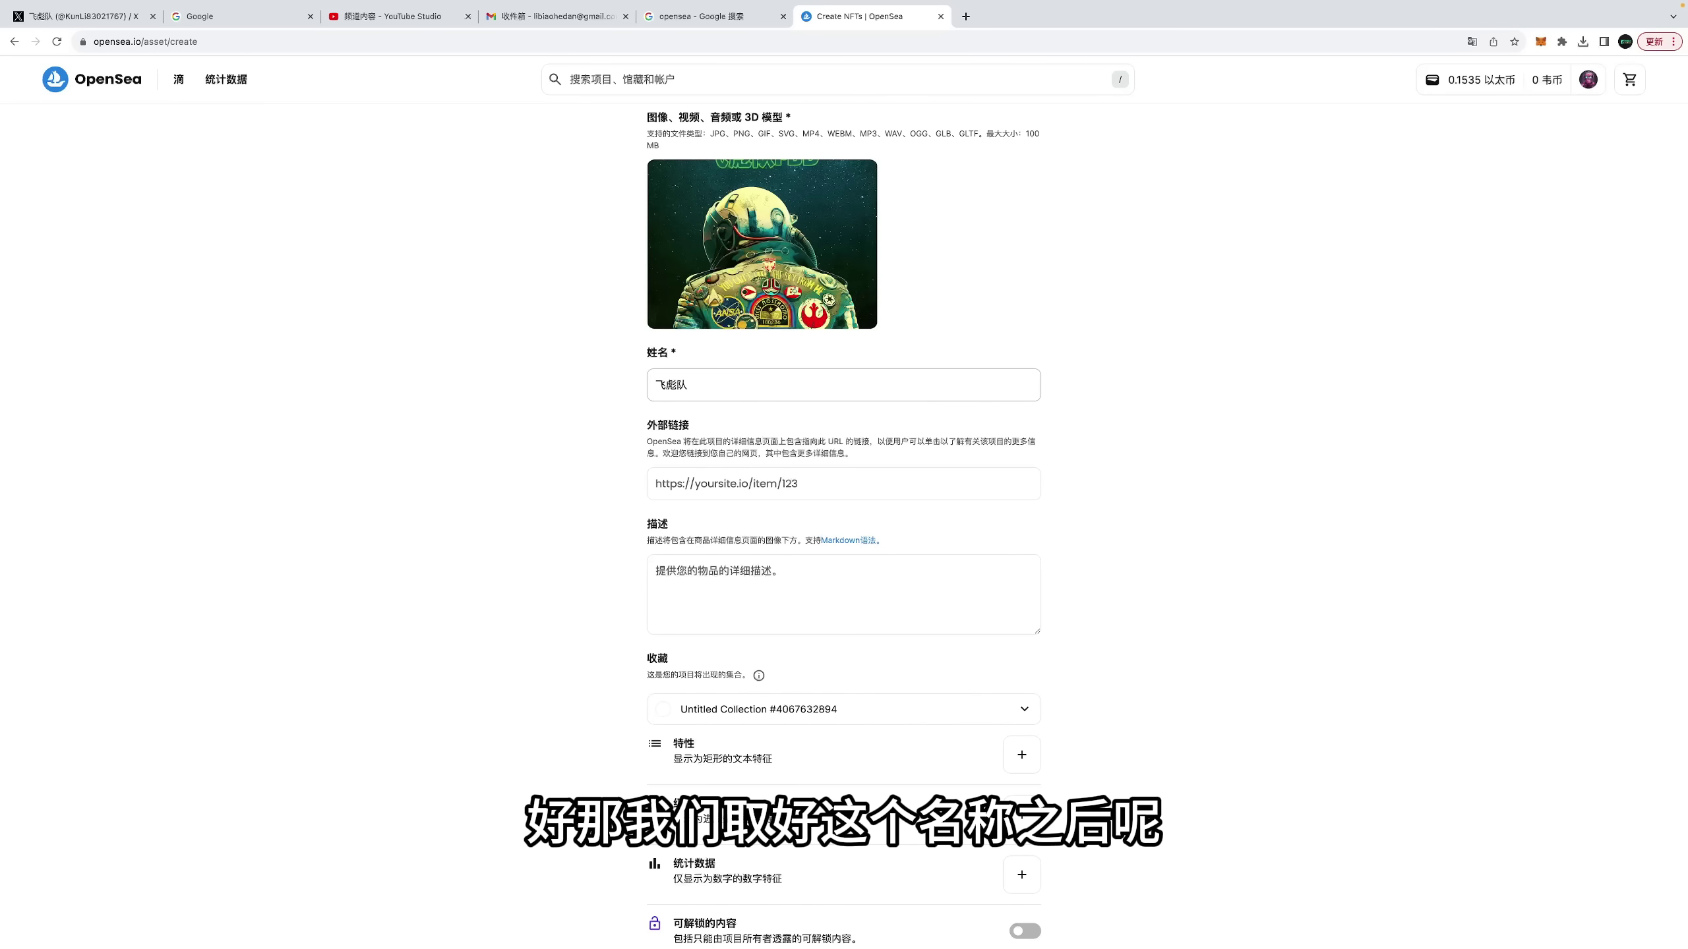
Step: Paste the copied YouTube channel address as the item's external link
{"action": "scroll", "coordinate": [830, 332], "scroll_direction": "down", "scroll_amount": 2}
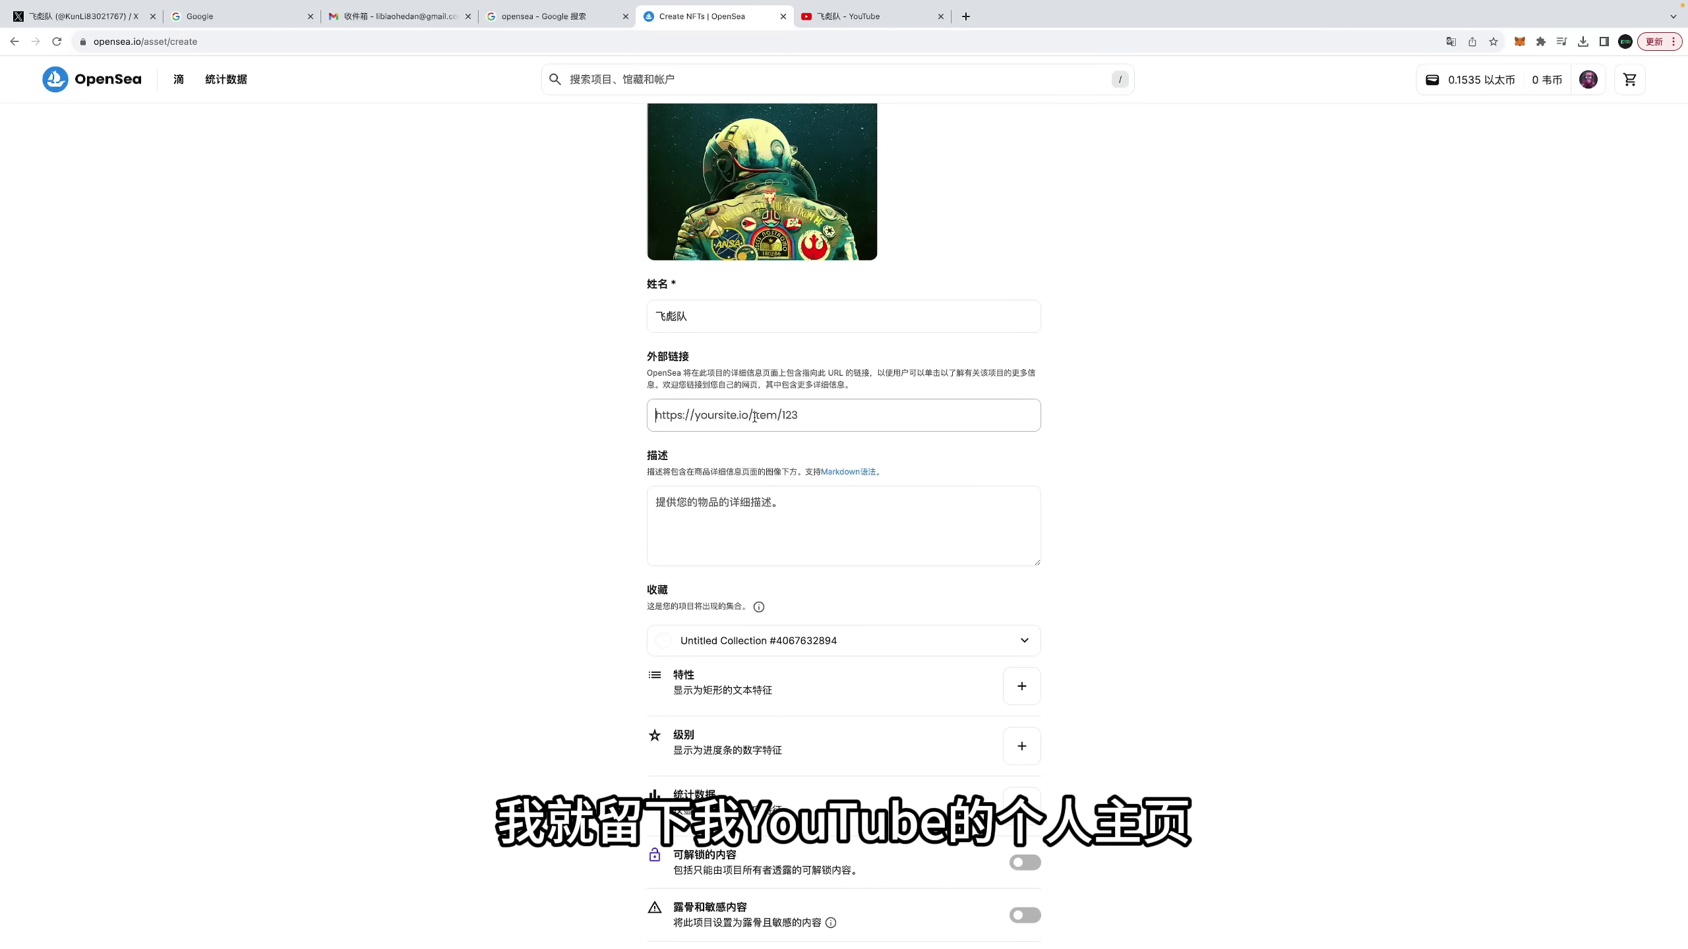
{"action": "right_click", "coordinate": [755, 416]}
{"action": "left_click", "coordinate": [797, 508]}
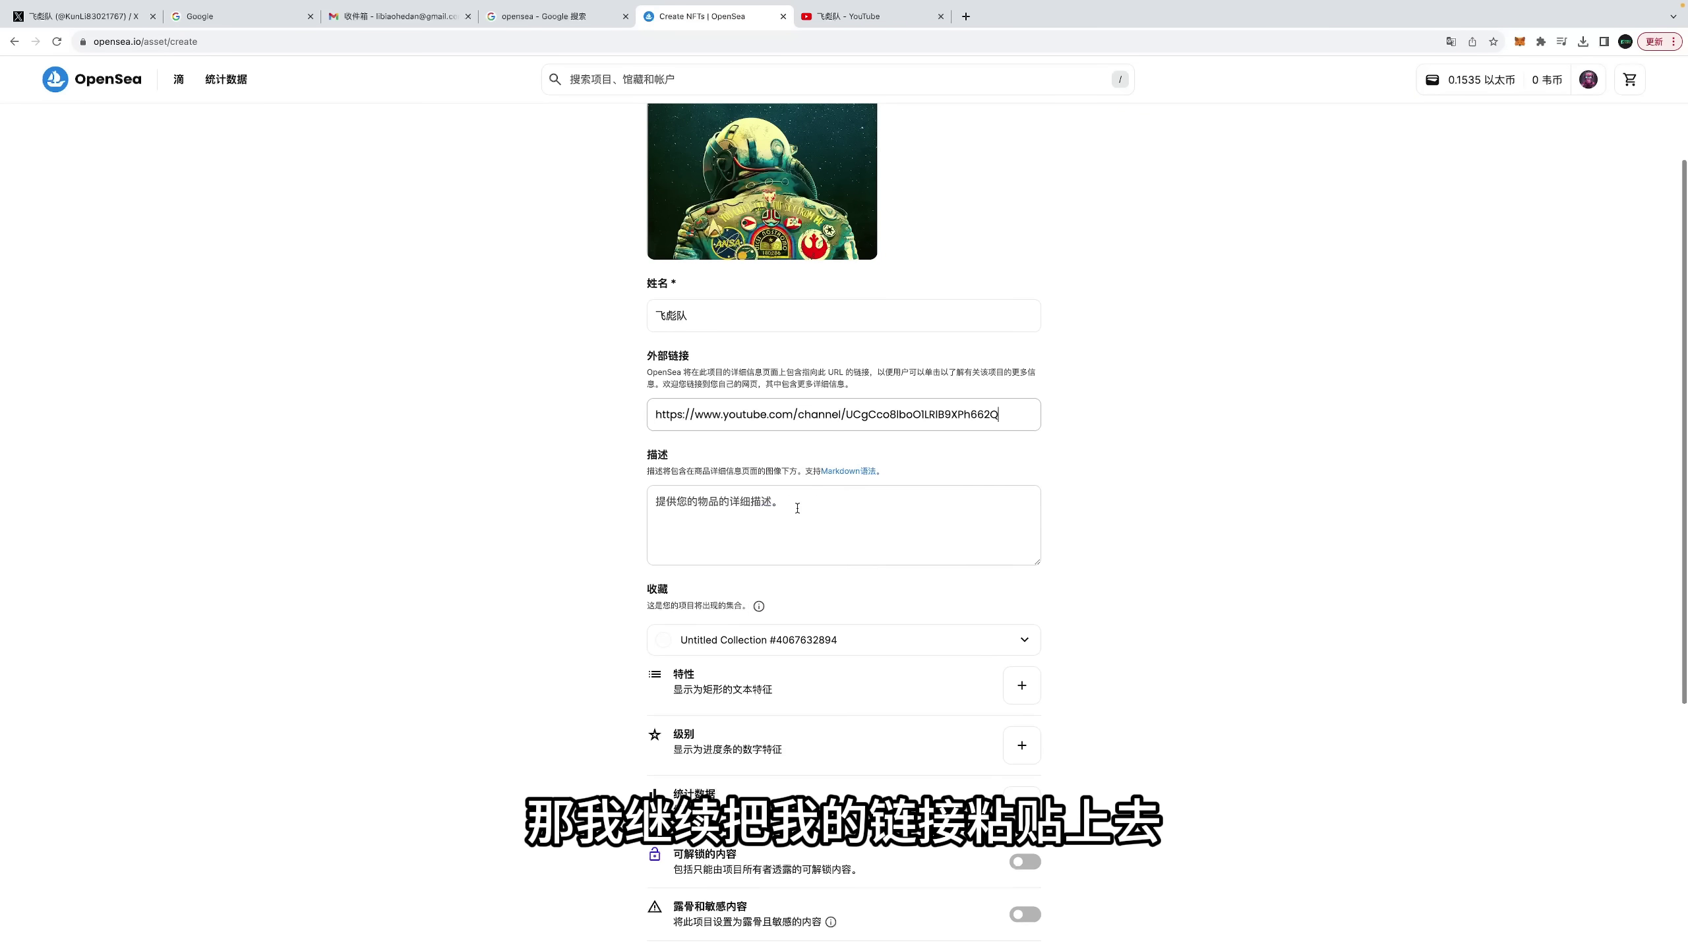
{"action": "scroll", "coordinate": [863, 466], "scroll_direction": "down", "scroll_amount": 1}
{"action": "left_click_drag", "start_coordinate": [1007, 401], "coordinate": [577, 376]}
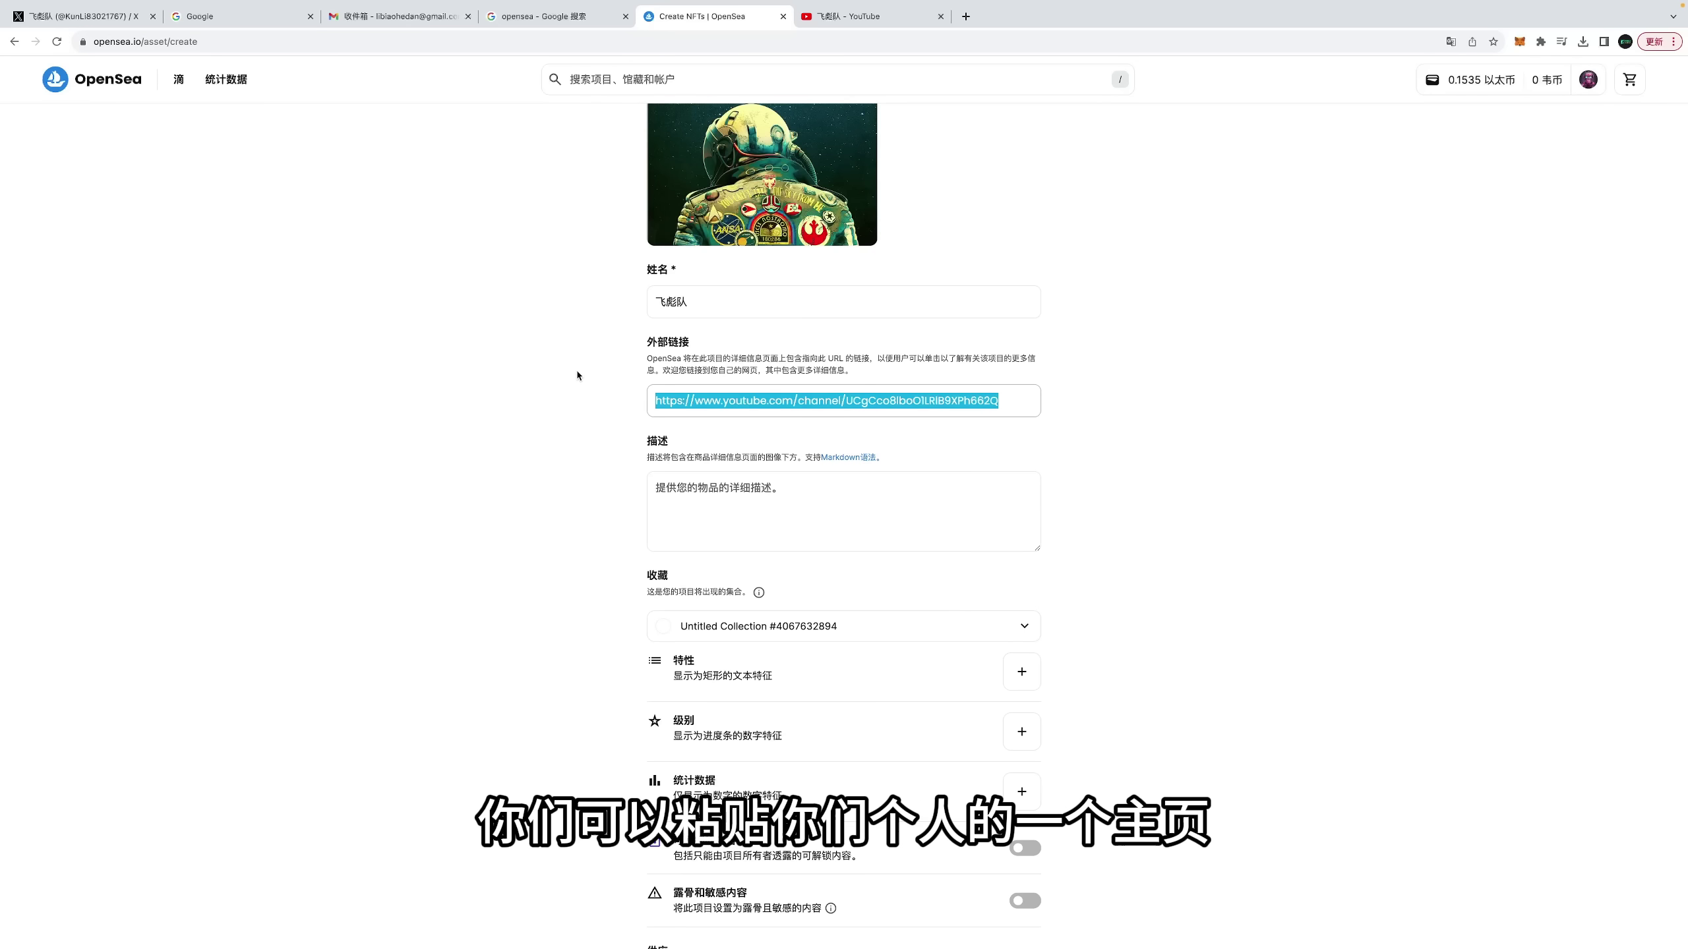
{"action": "scroll", "coordinate": [1111, 377], "scroll_direction": "up", "scroll_amount": 1}
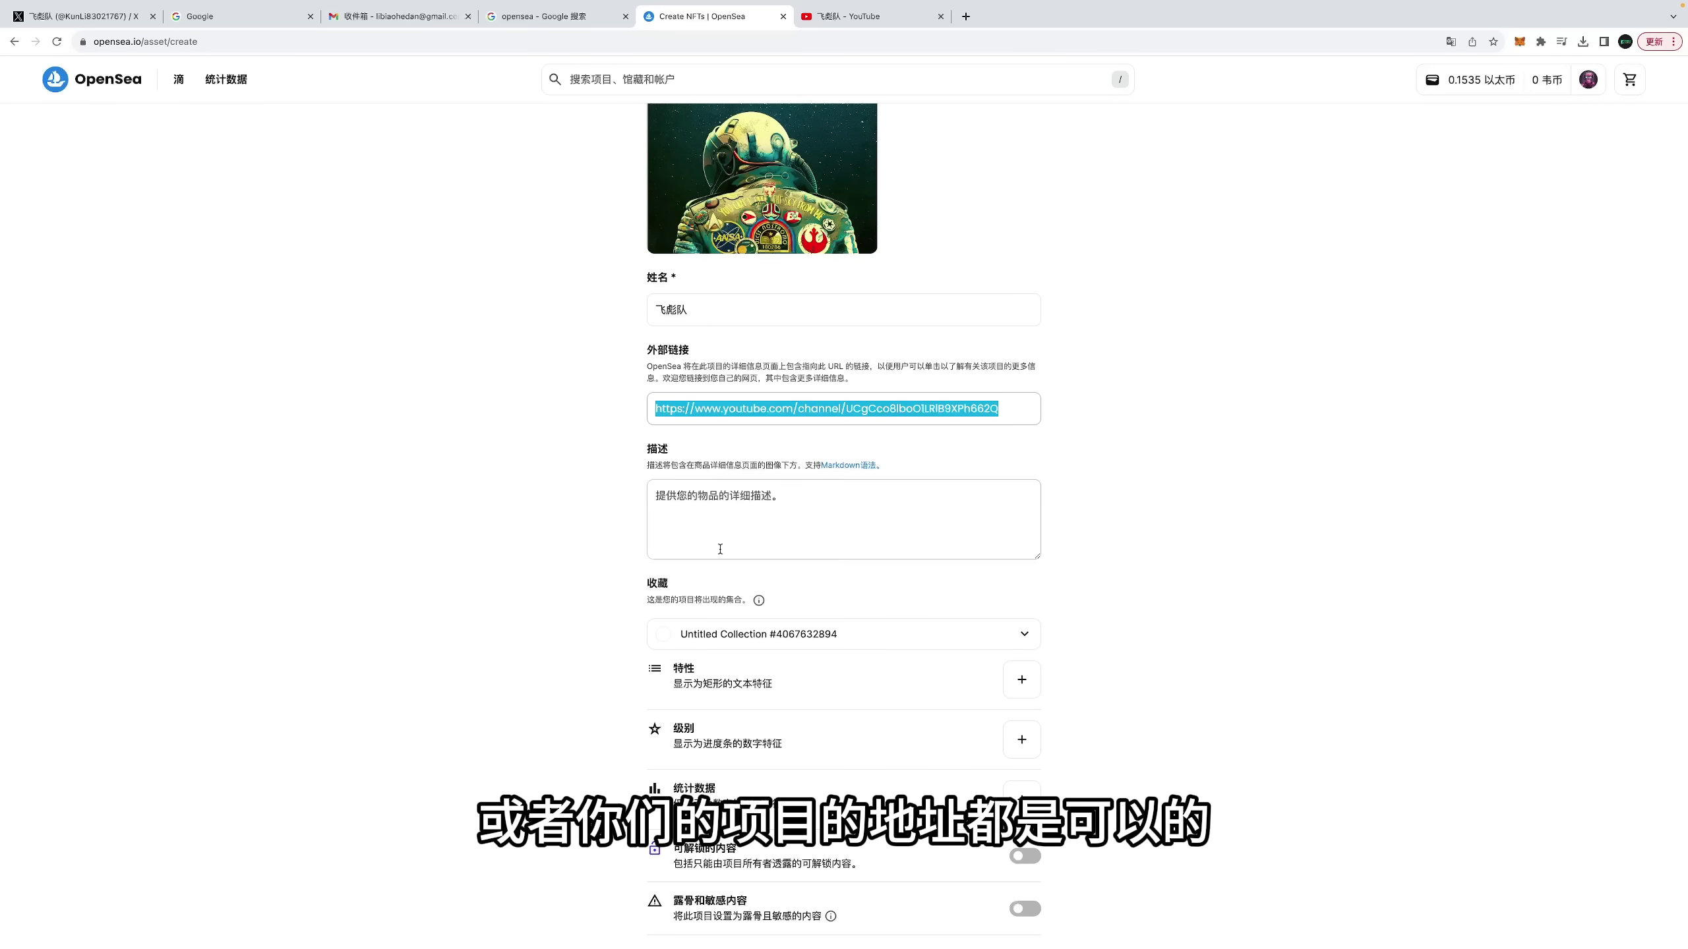
Step: Enter the item description "废品一个，完全没有价值，送我都不要"
{"action": "left_click", "coordinate": [785, 529]}
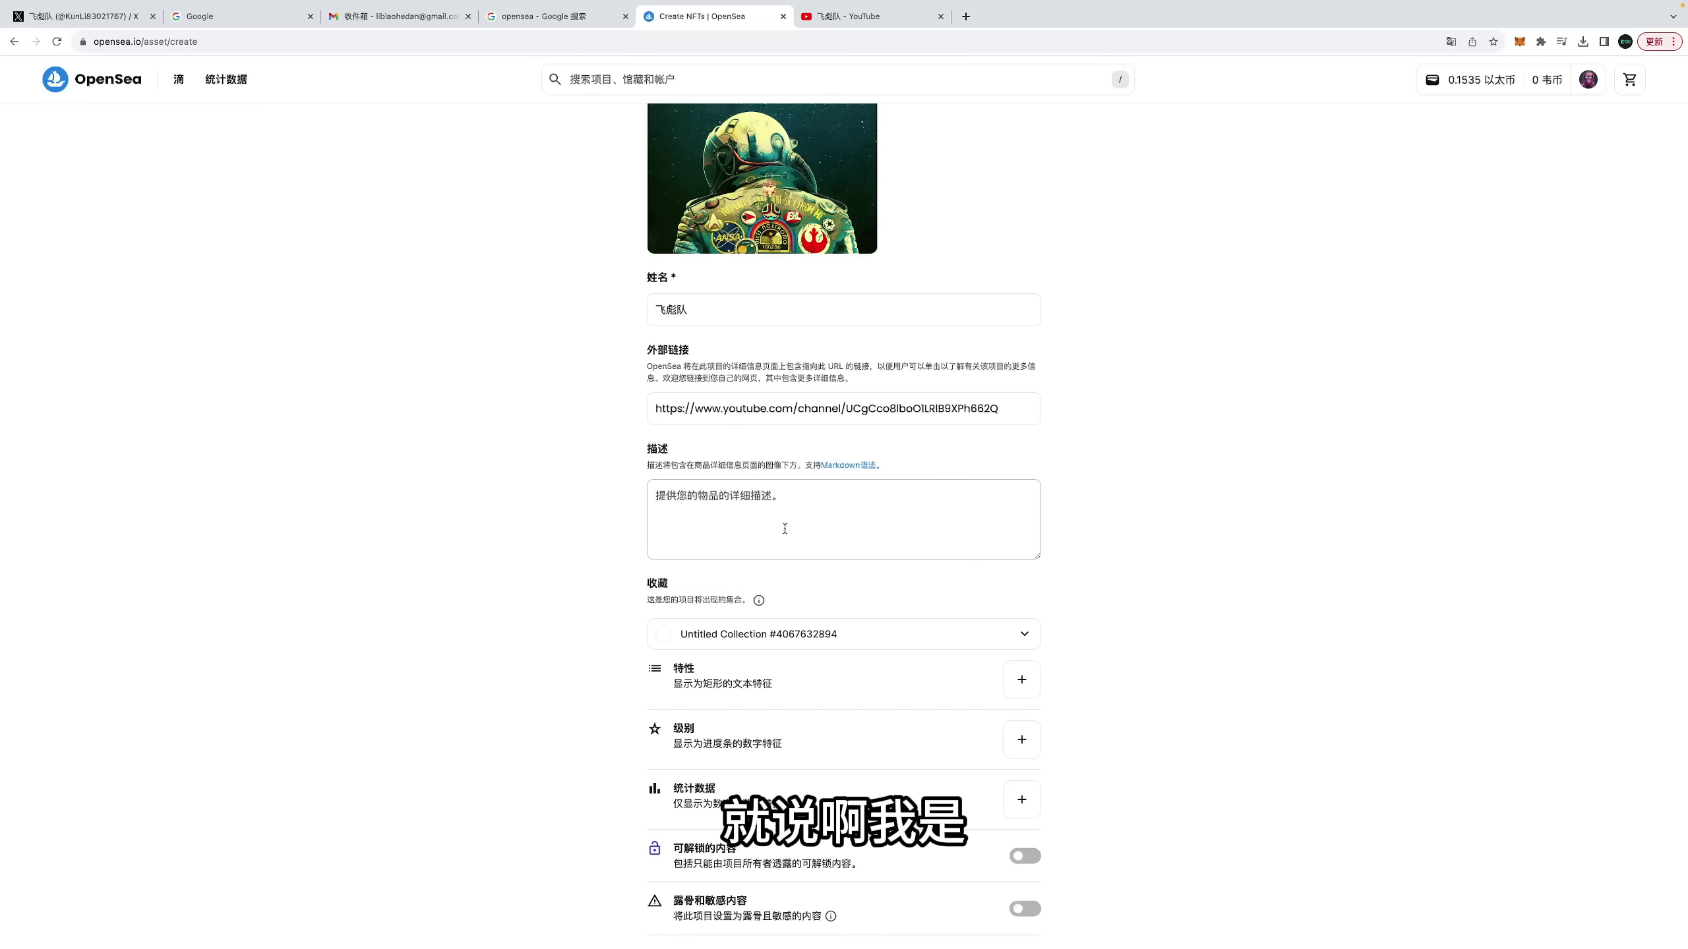
{"action": "type", "text": "fei"}
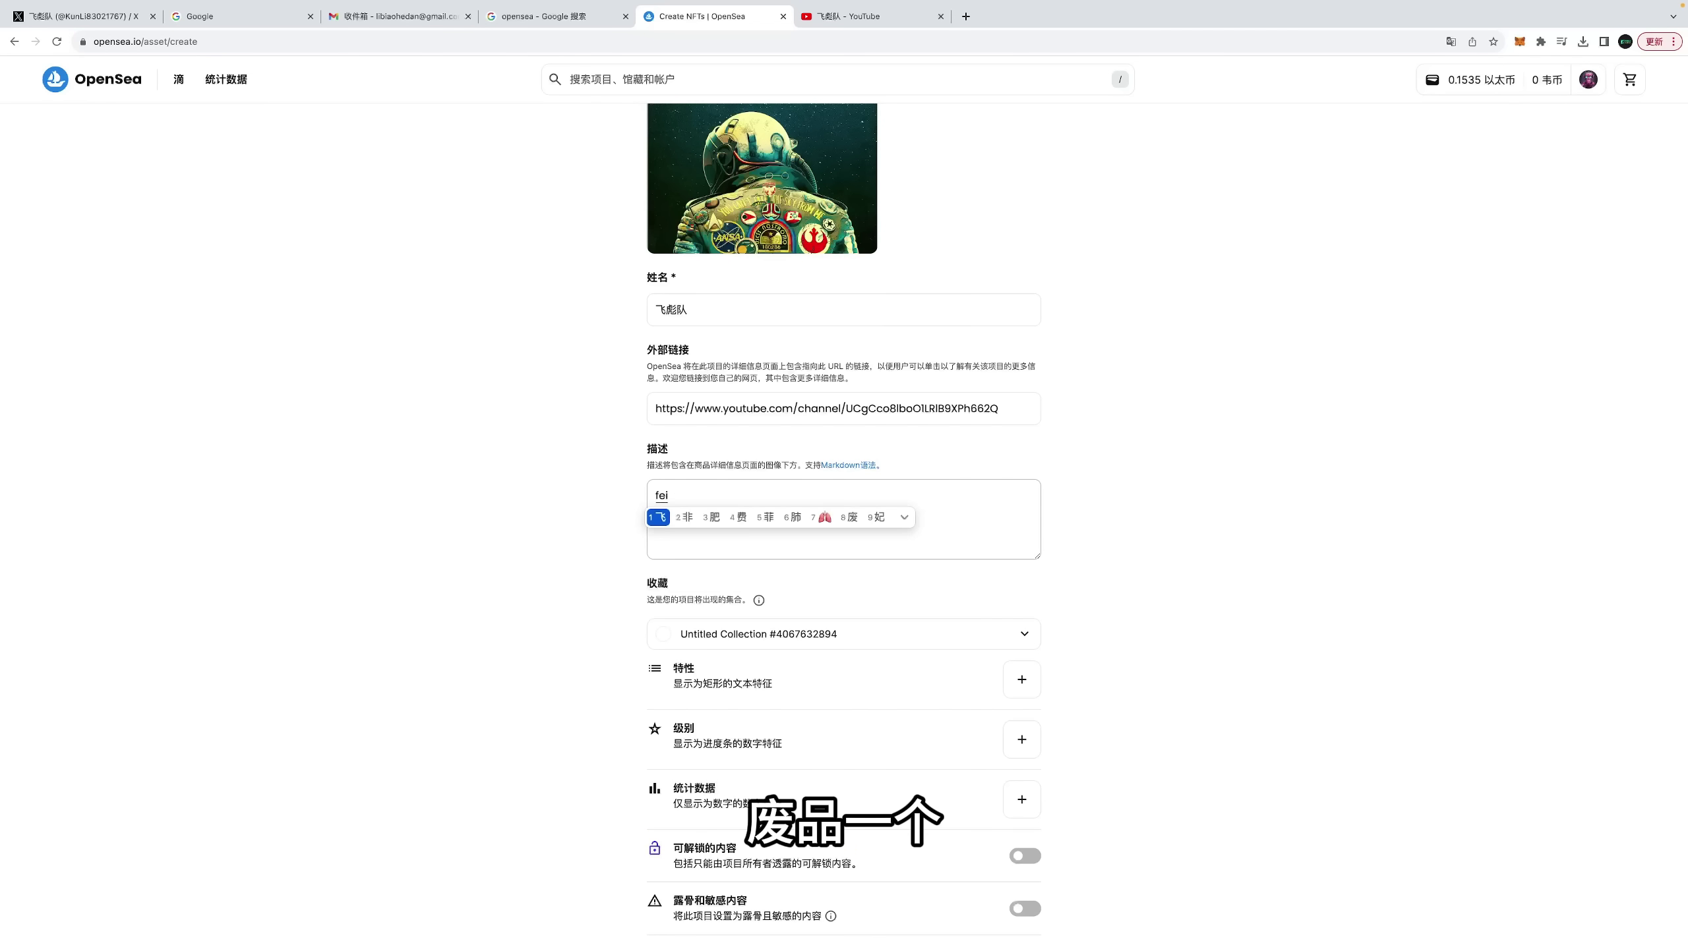
{"action": "type", "text": "pin"}
{"action": "key", "text": "space"}
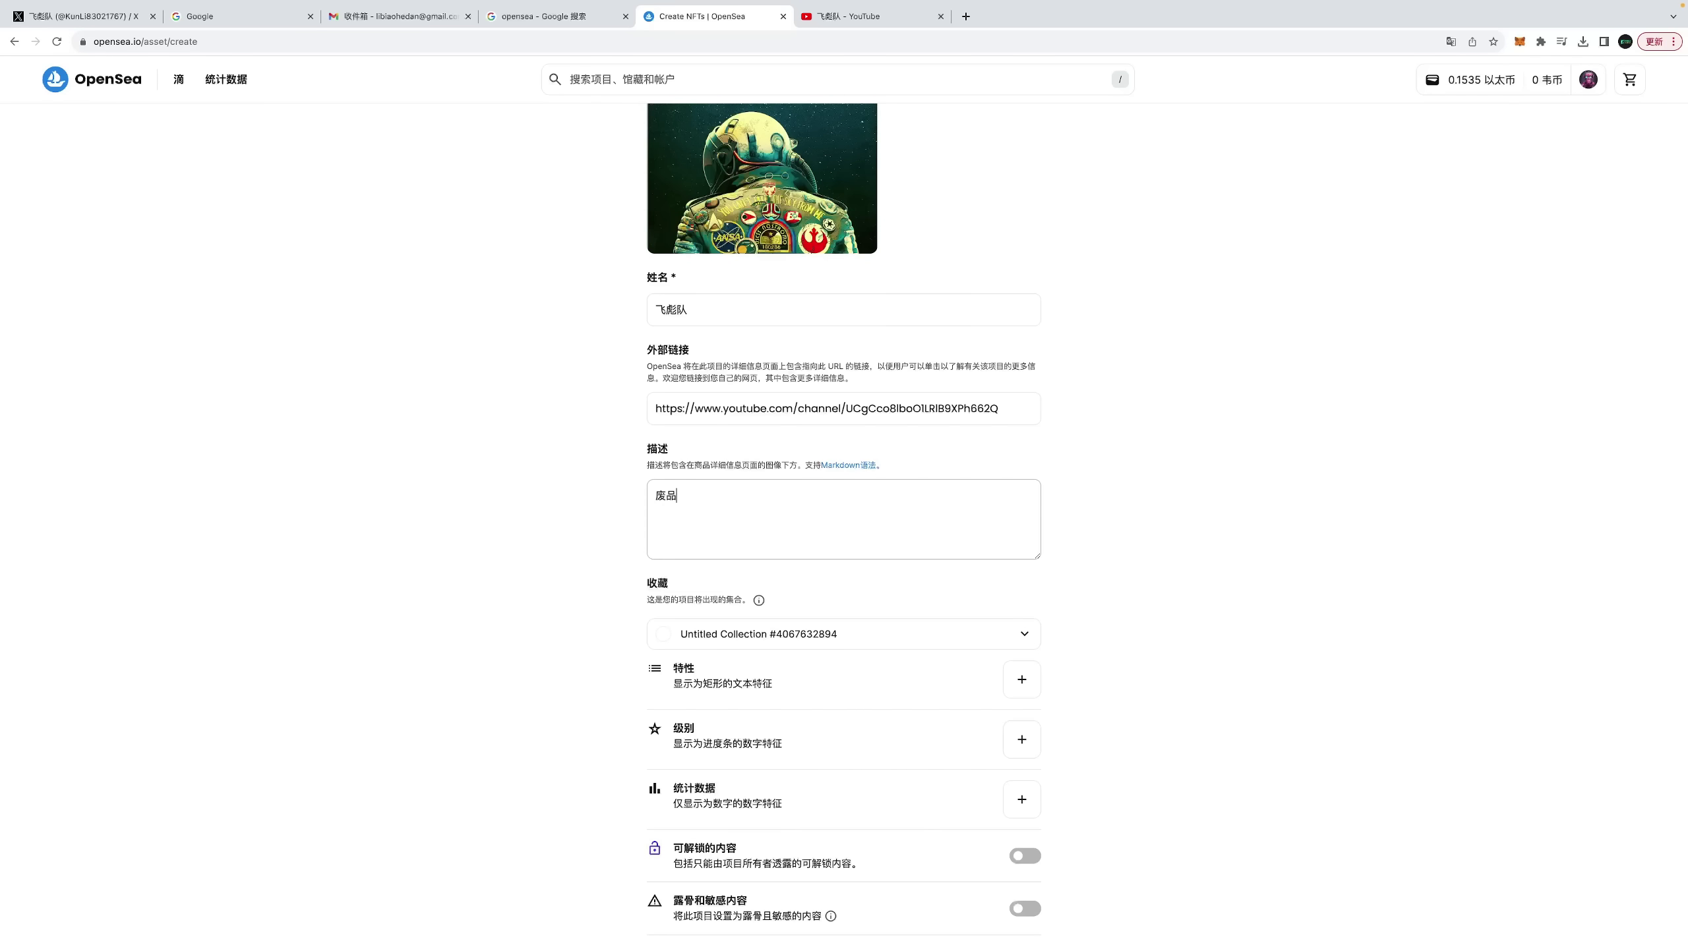
{"action": "type", "text": "yige"}
{"action": "key", "text": "space"}
{"action": "type", "text": "，wanquan"}
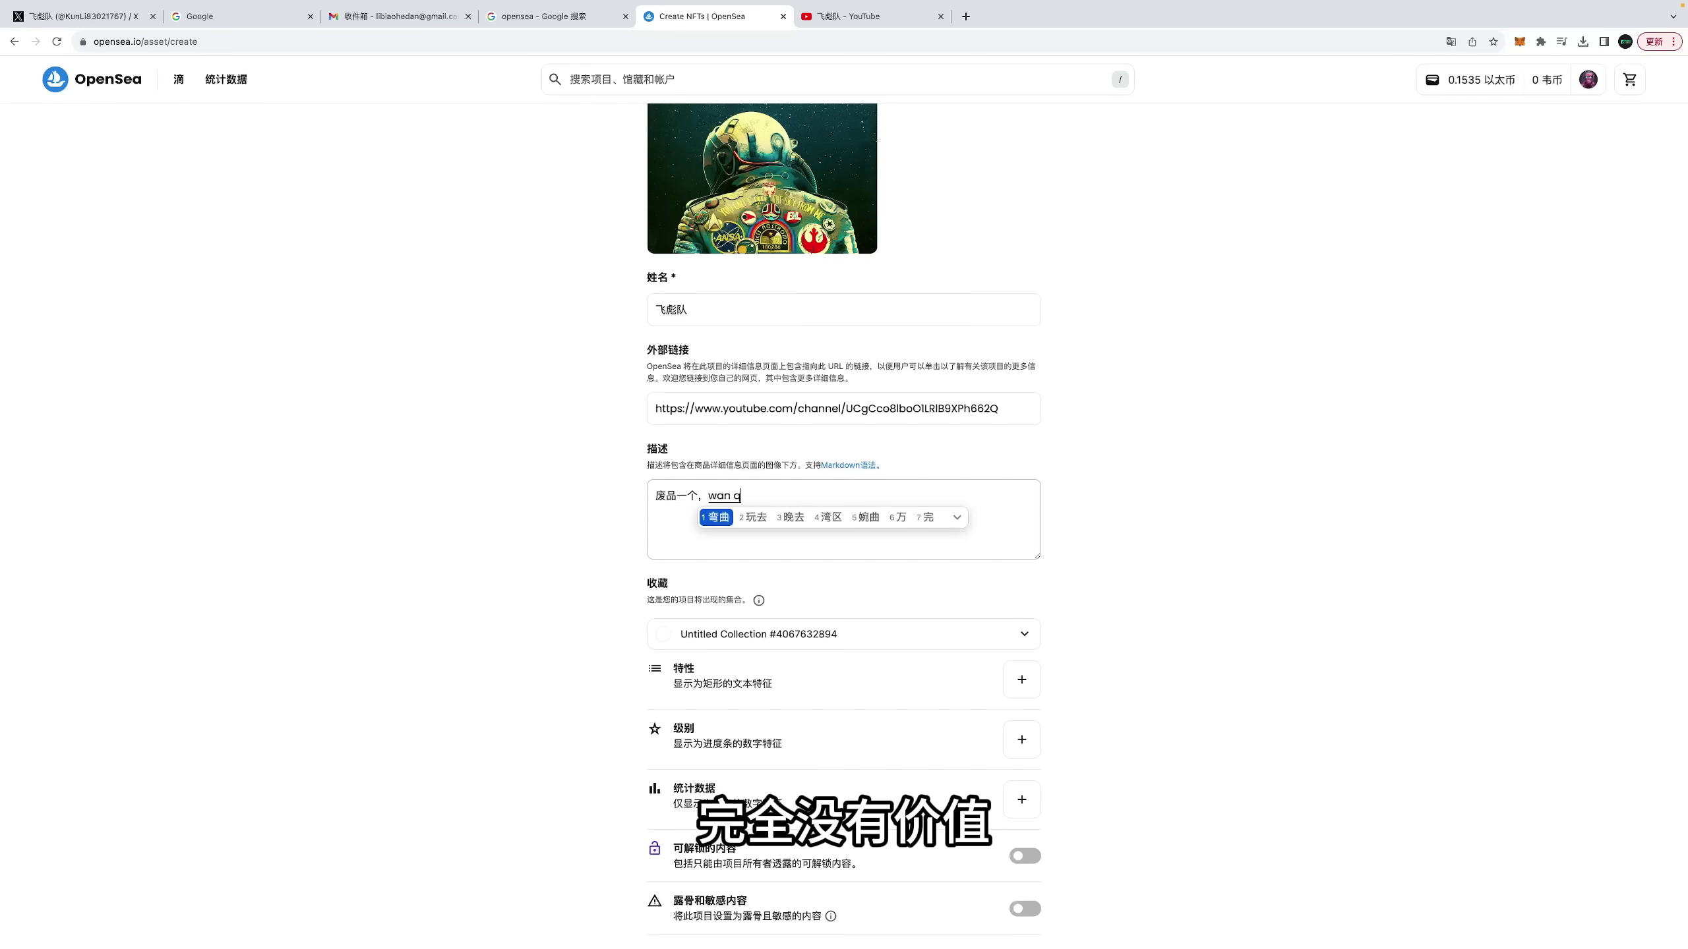
{"action": "key", "text": "space"}
{"action": "type", "text": "meiyou"}
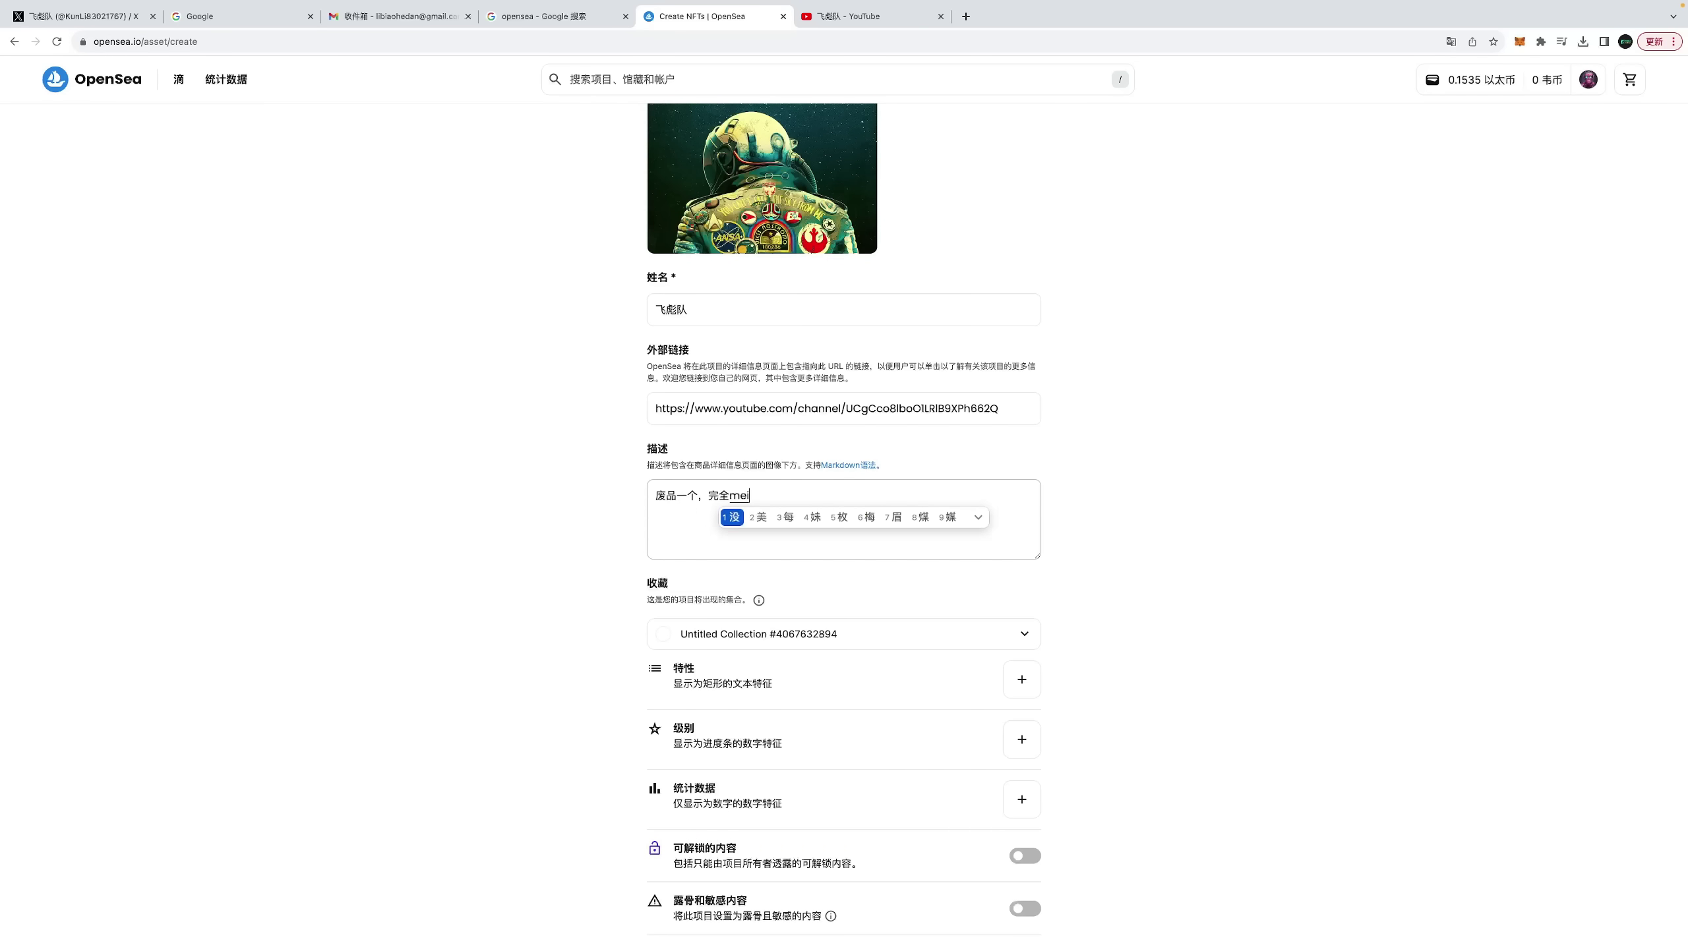
{"action": "key", "text": "space"}
{"action": "type", "text": "jiaz"}
{"action": "key", "text": "space"}
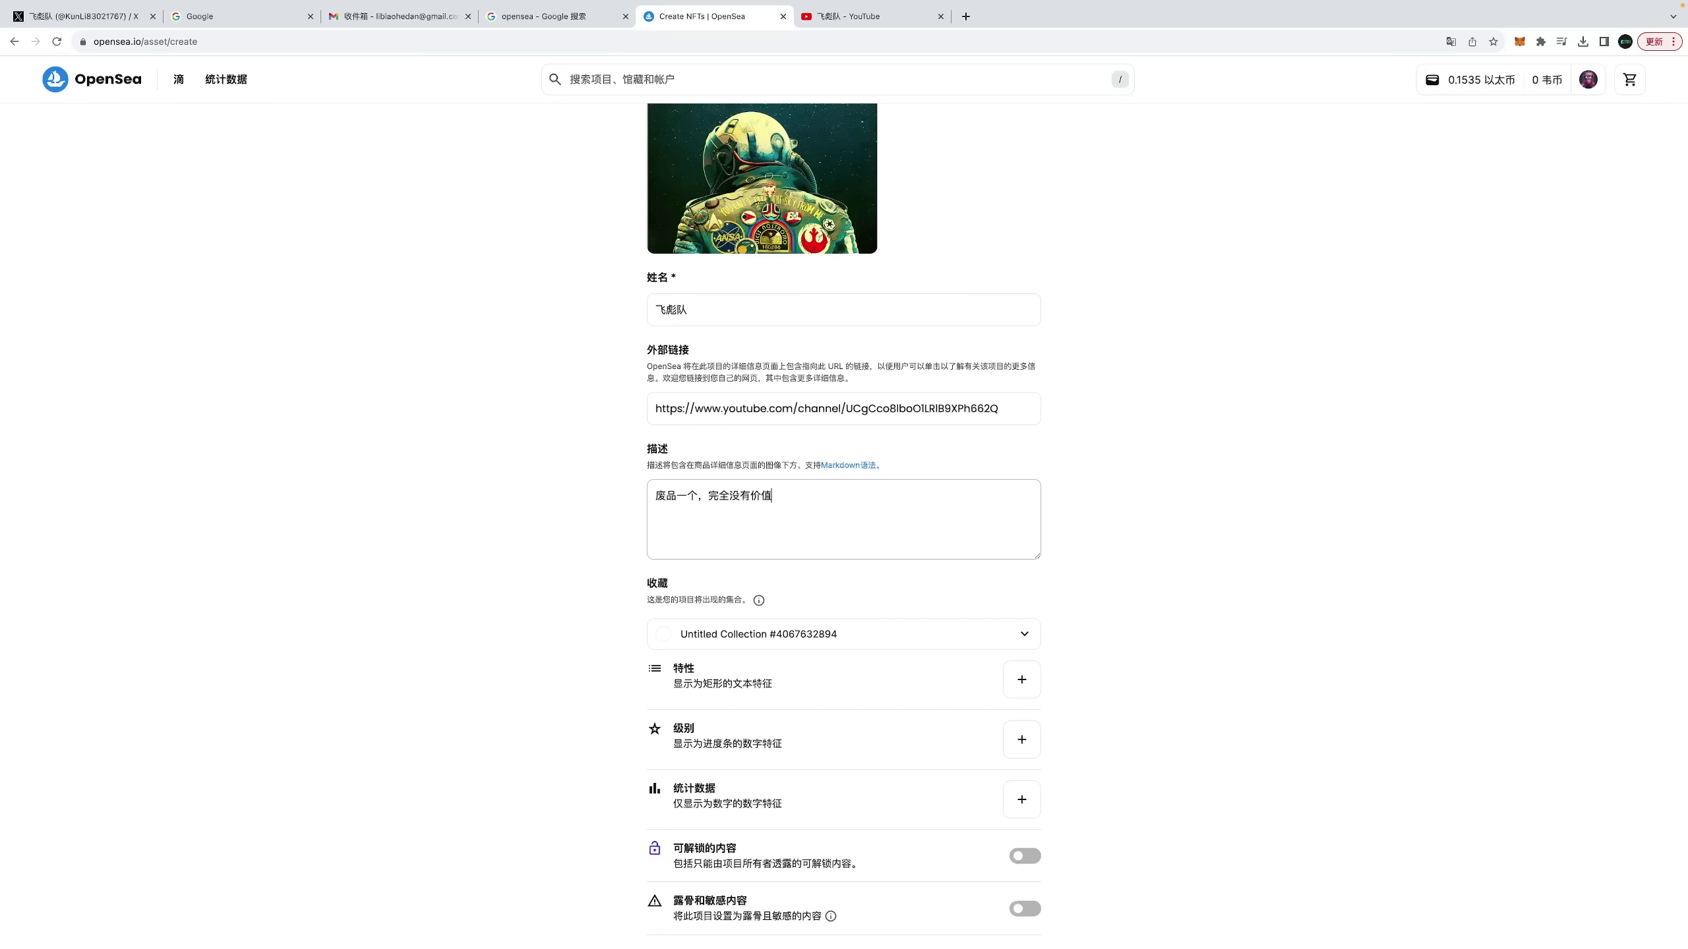
{"action": "type", "text": "，songwo"}
{"action": "key", "text": "space"}
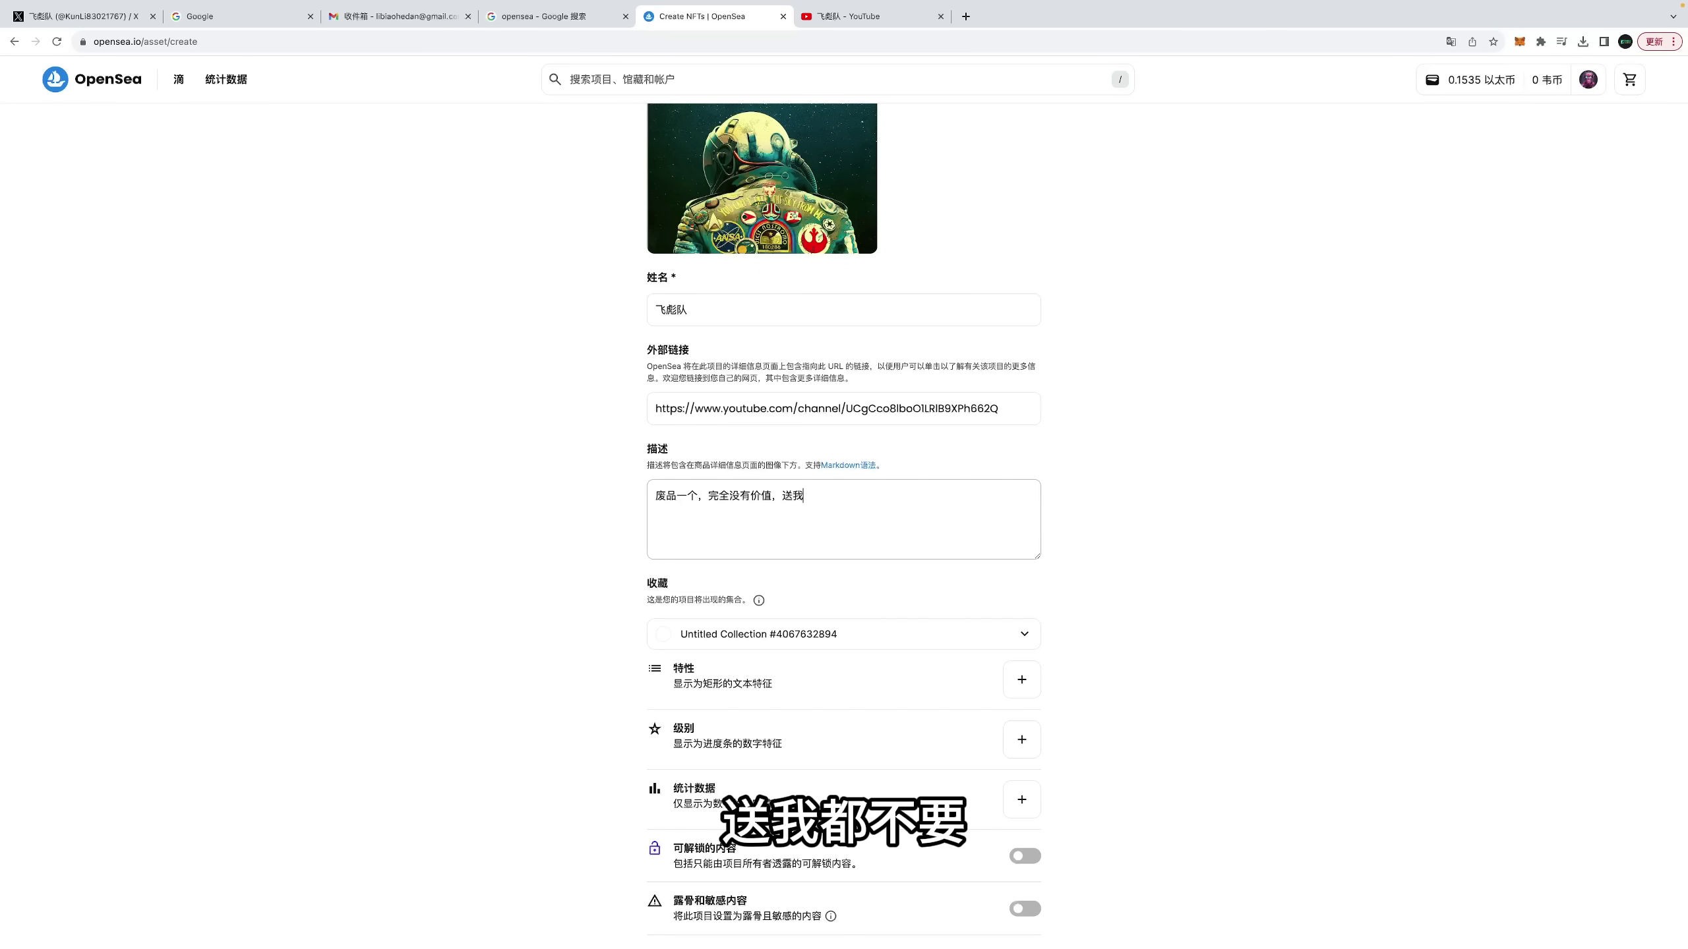
{"action": "type", "text": "doubuyao"}
{"action": "key", "text": "space"}
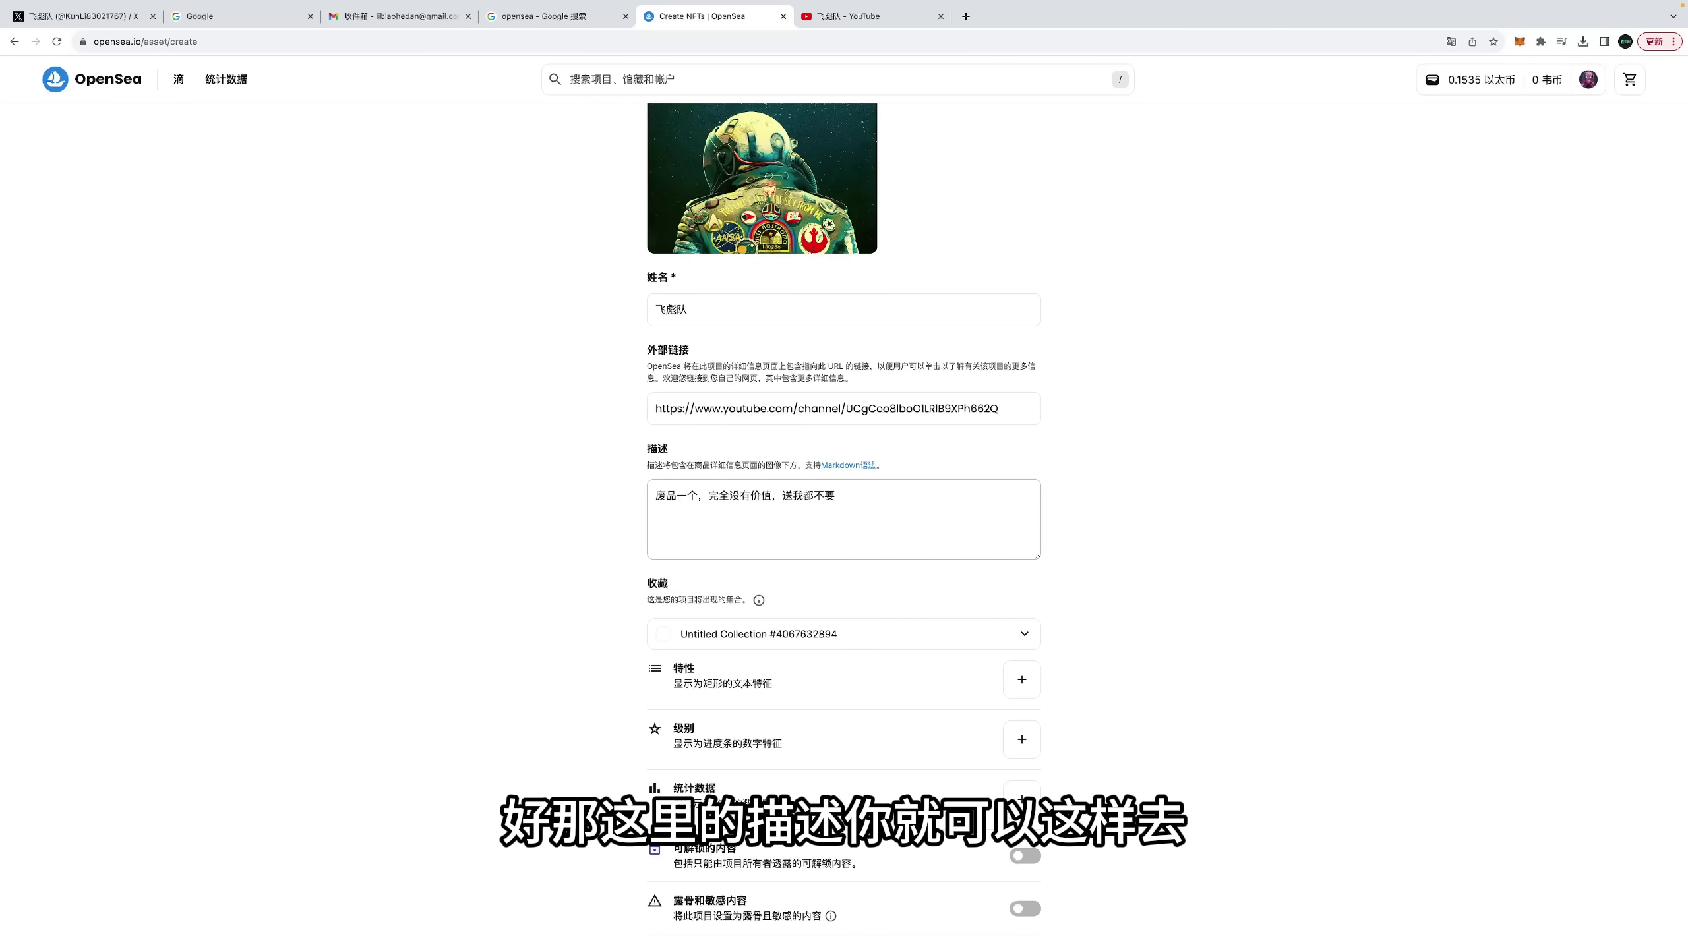
{"action": "left_click_drag", "start_coordinate": [658, 497], "coordinate": [528, 498]}
{"action": "left_click", "coordinate": [836, 506]}
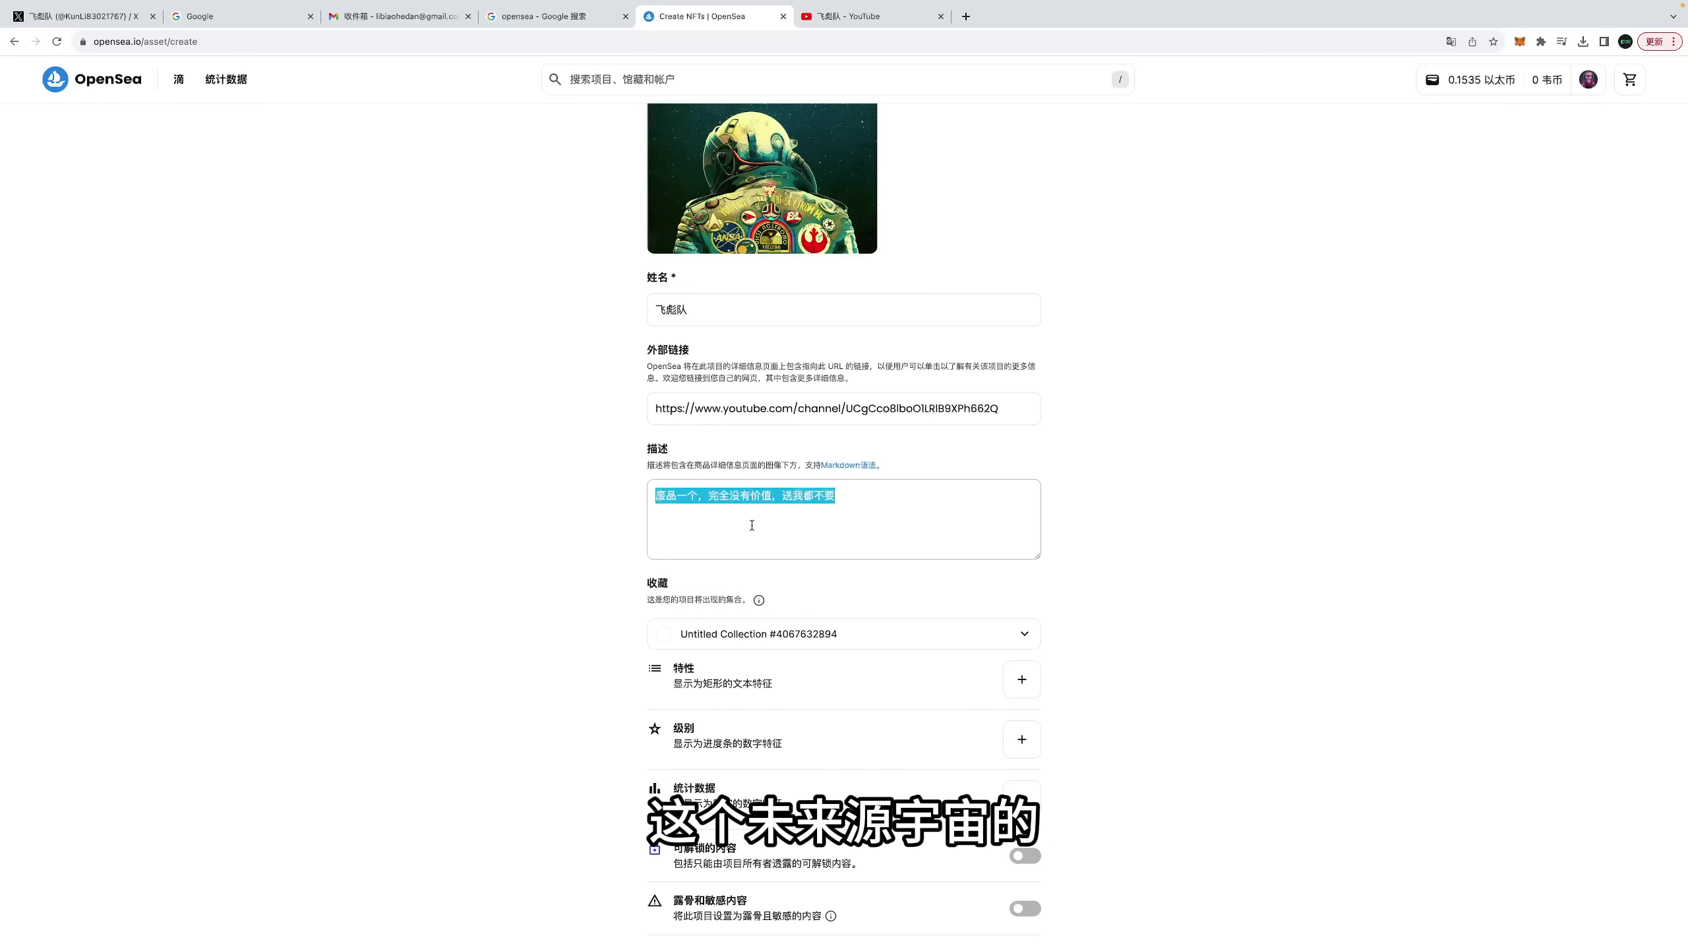
{"action": "left_click", "coordinate": [687, 496]}
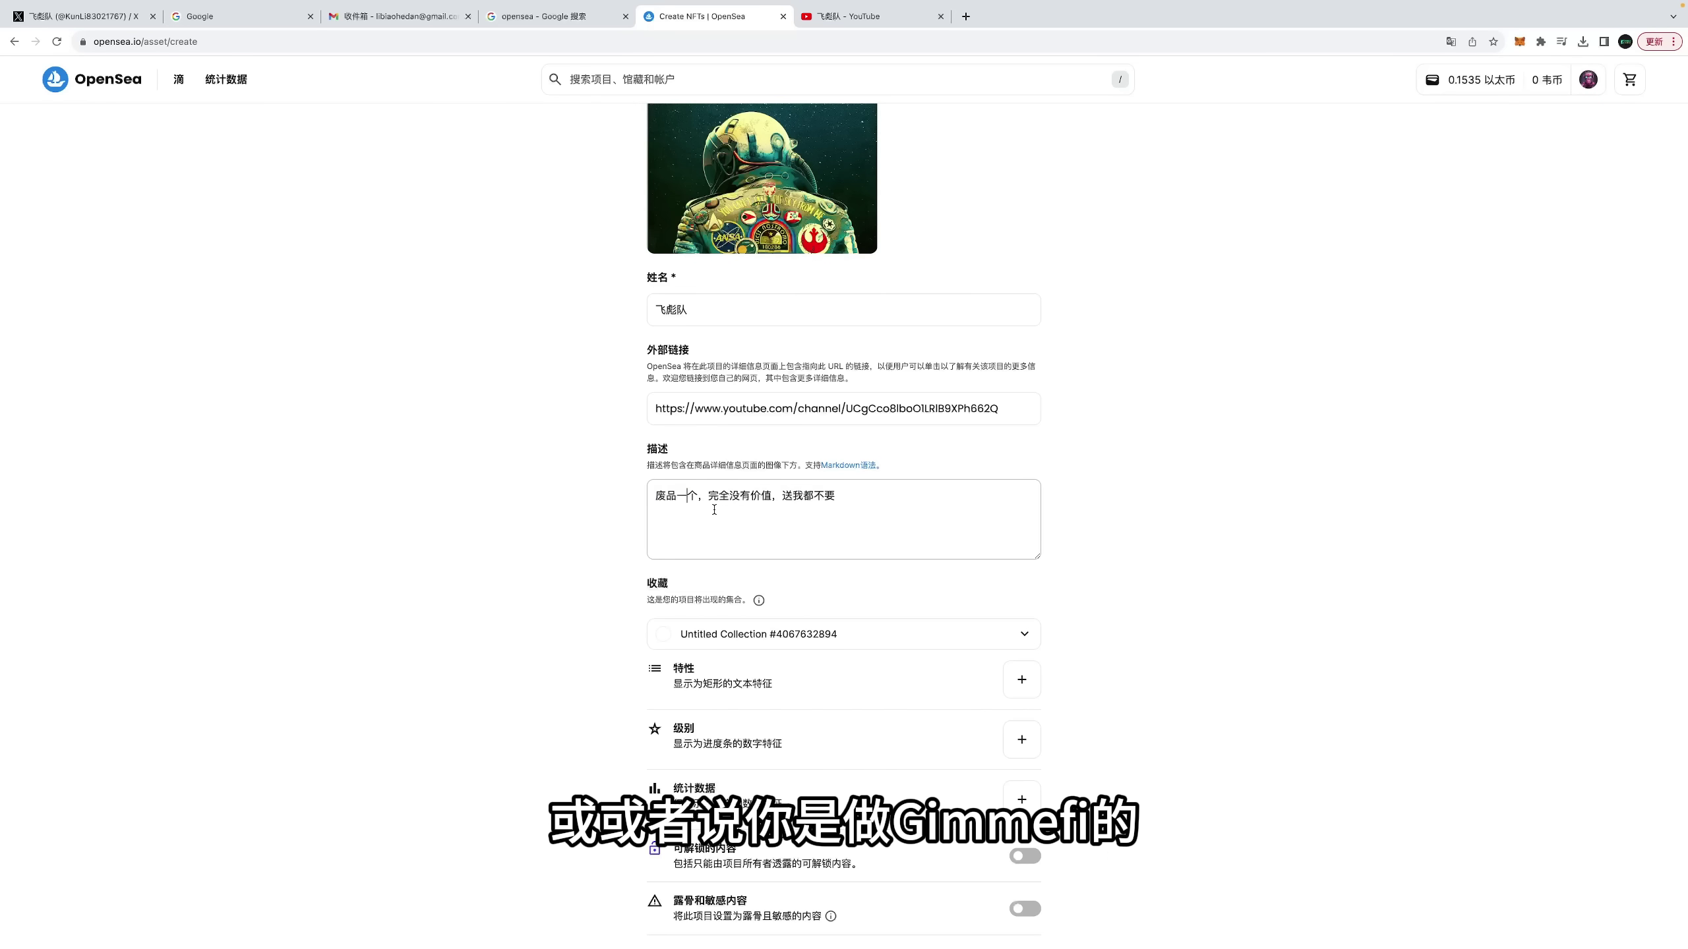
{"action": "left_click_drag", "start_coordinate": [704, 495], "coordinate": [861, 496]}
{"action": "left_click", "coordinate": [752, 517]}
{"action": "left_click", "coordinate": [839, 507]}
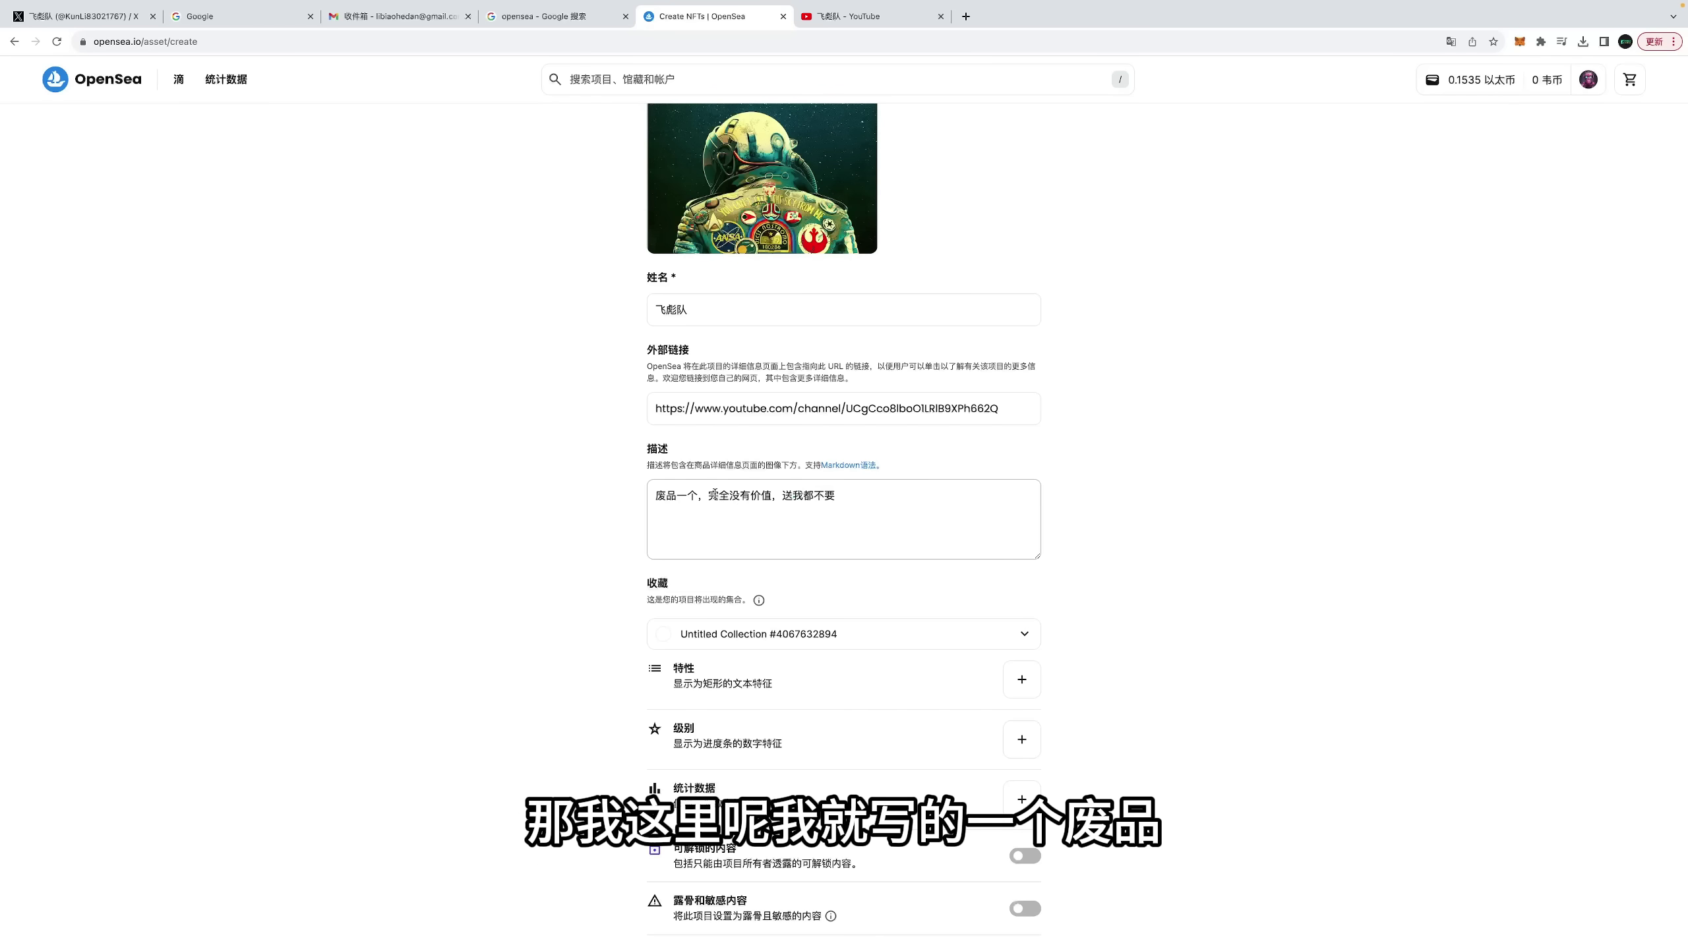
{"action": "left_click_drag", "start_coordinate": [706, 509], "coordinate": [568, 494]}
{"action": "left_click", "coordinate": [773, 519]}
{"action": "scroll", "coordinate": [828, 534], "scroll_direction": "down", "scroll_amount": 3}
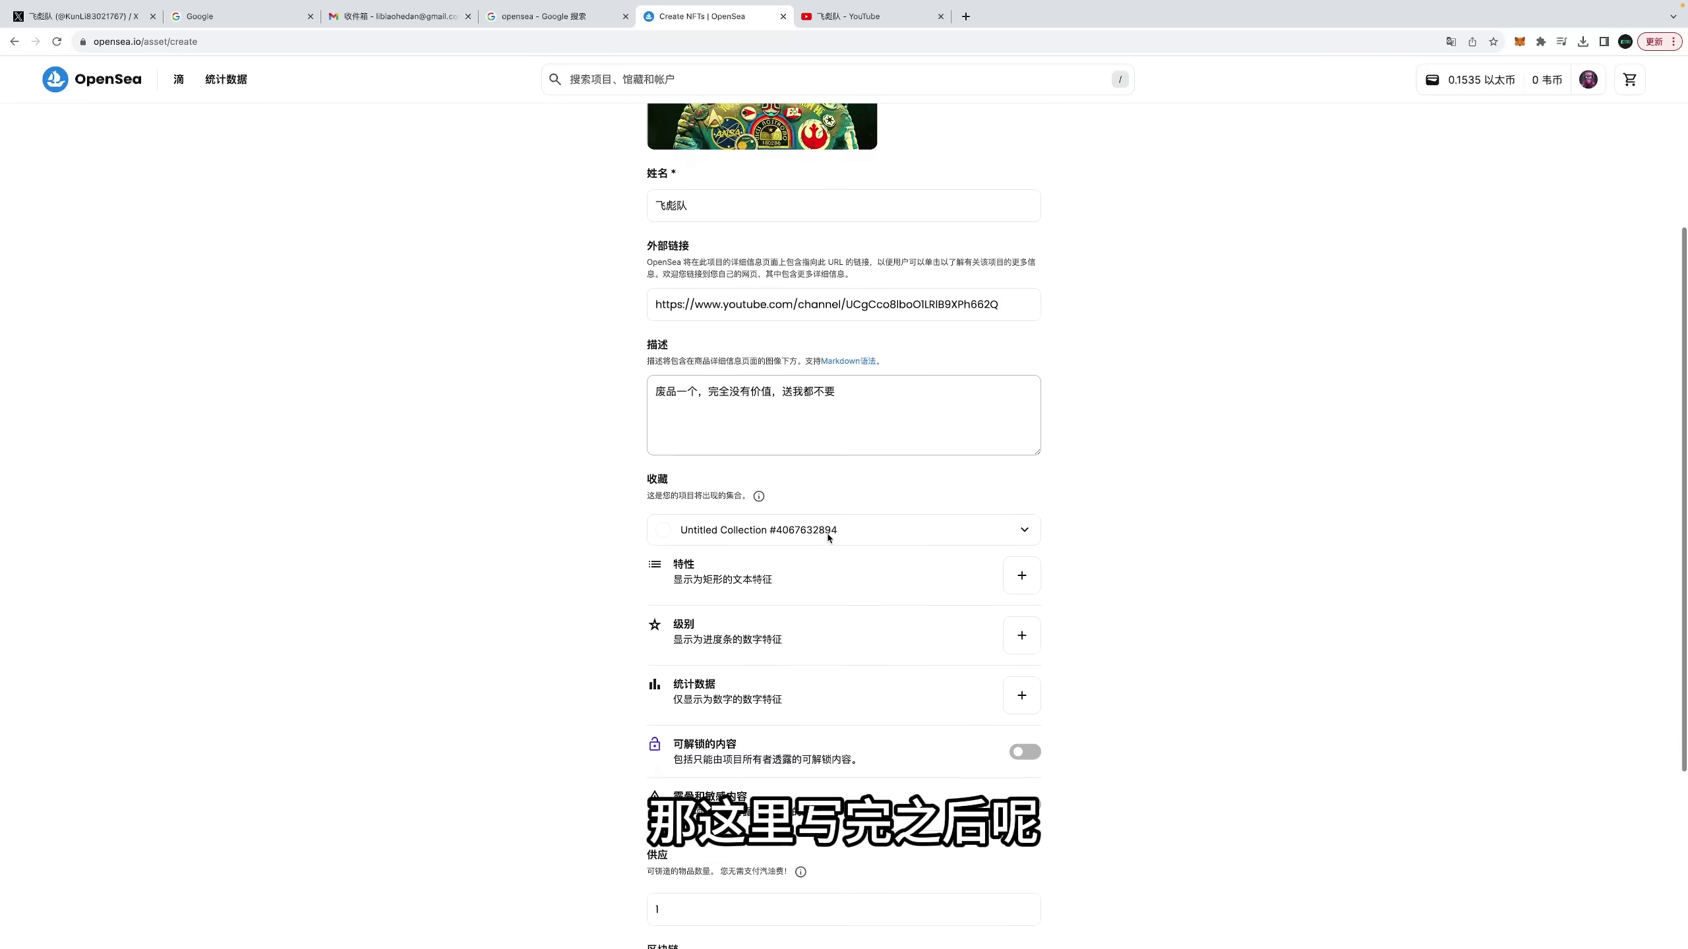
{"action": "left_click", "coordinate": [932, 484]}
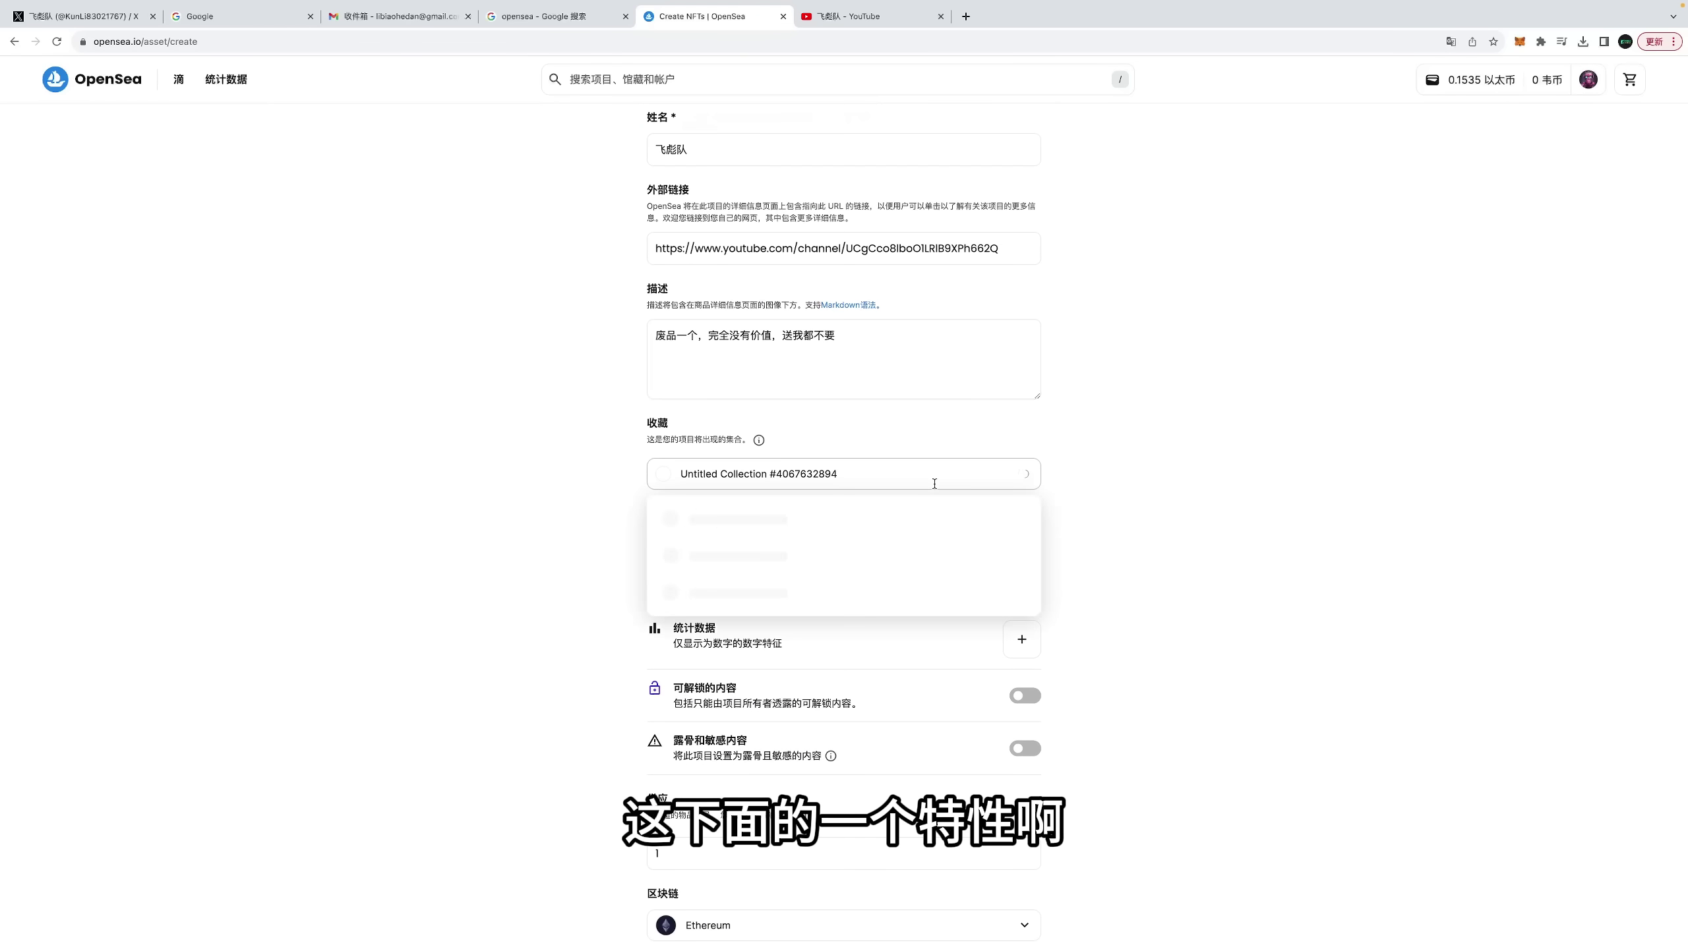
{"action": "left_click", "coordinate": [1128, 480]}
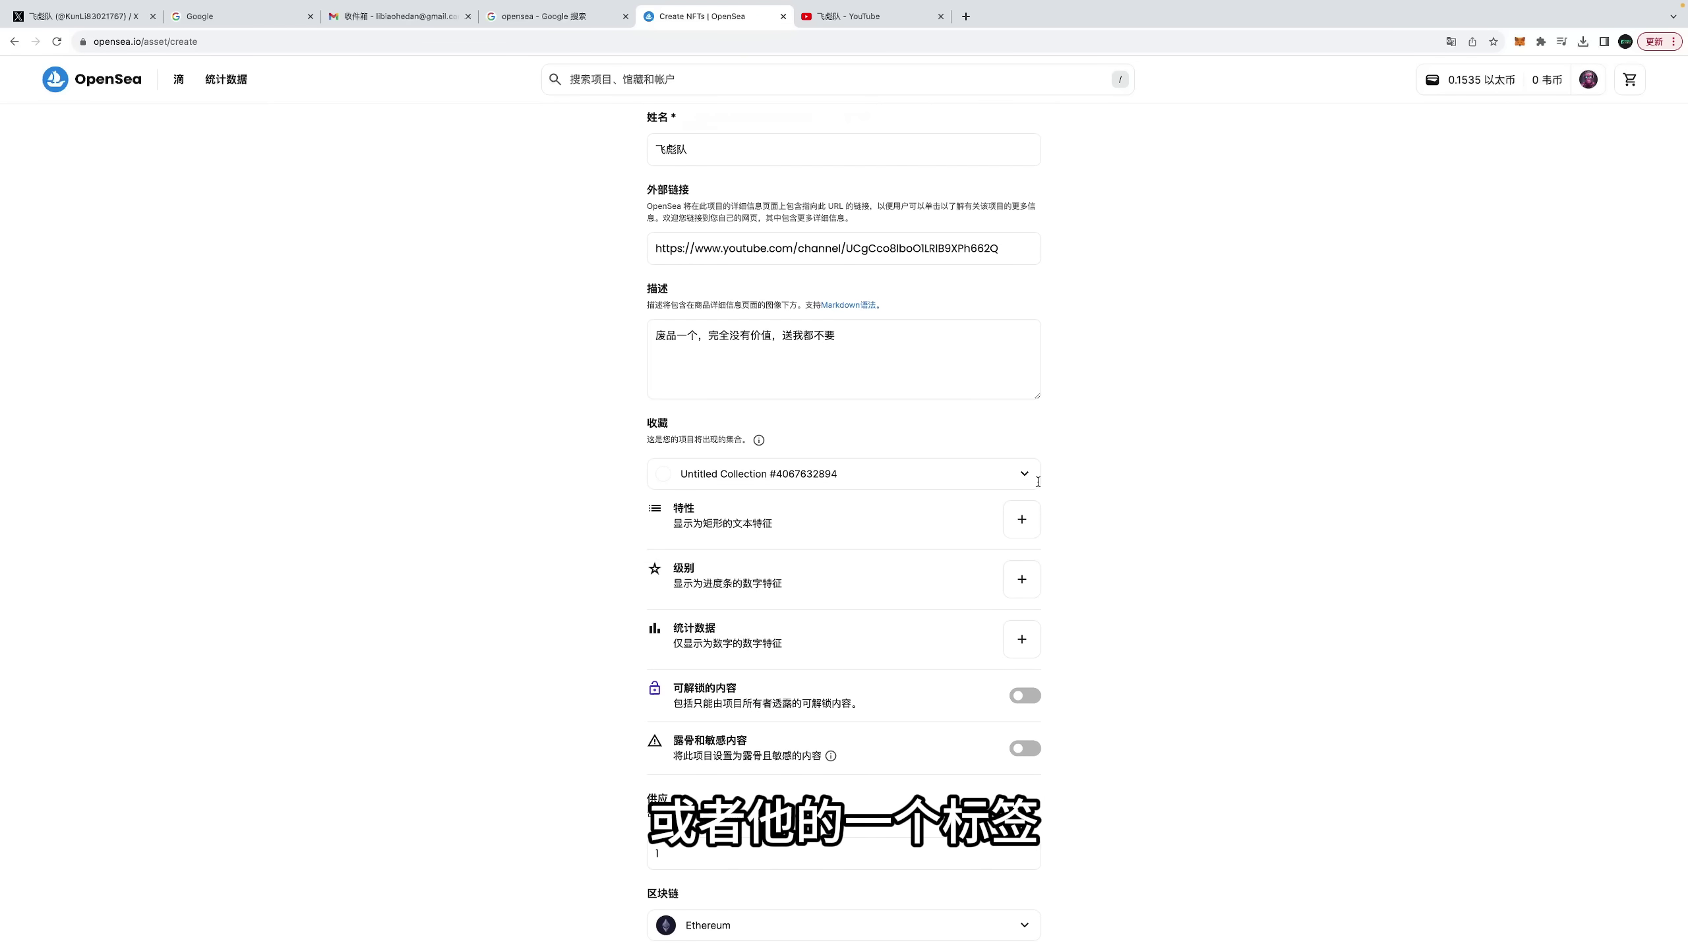
Step: Add a property to the item with type 图片 and name 展示, and save it
{"action": "left_click", "coordinate": [1007, 519]}
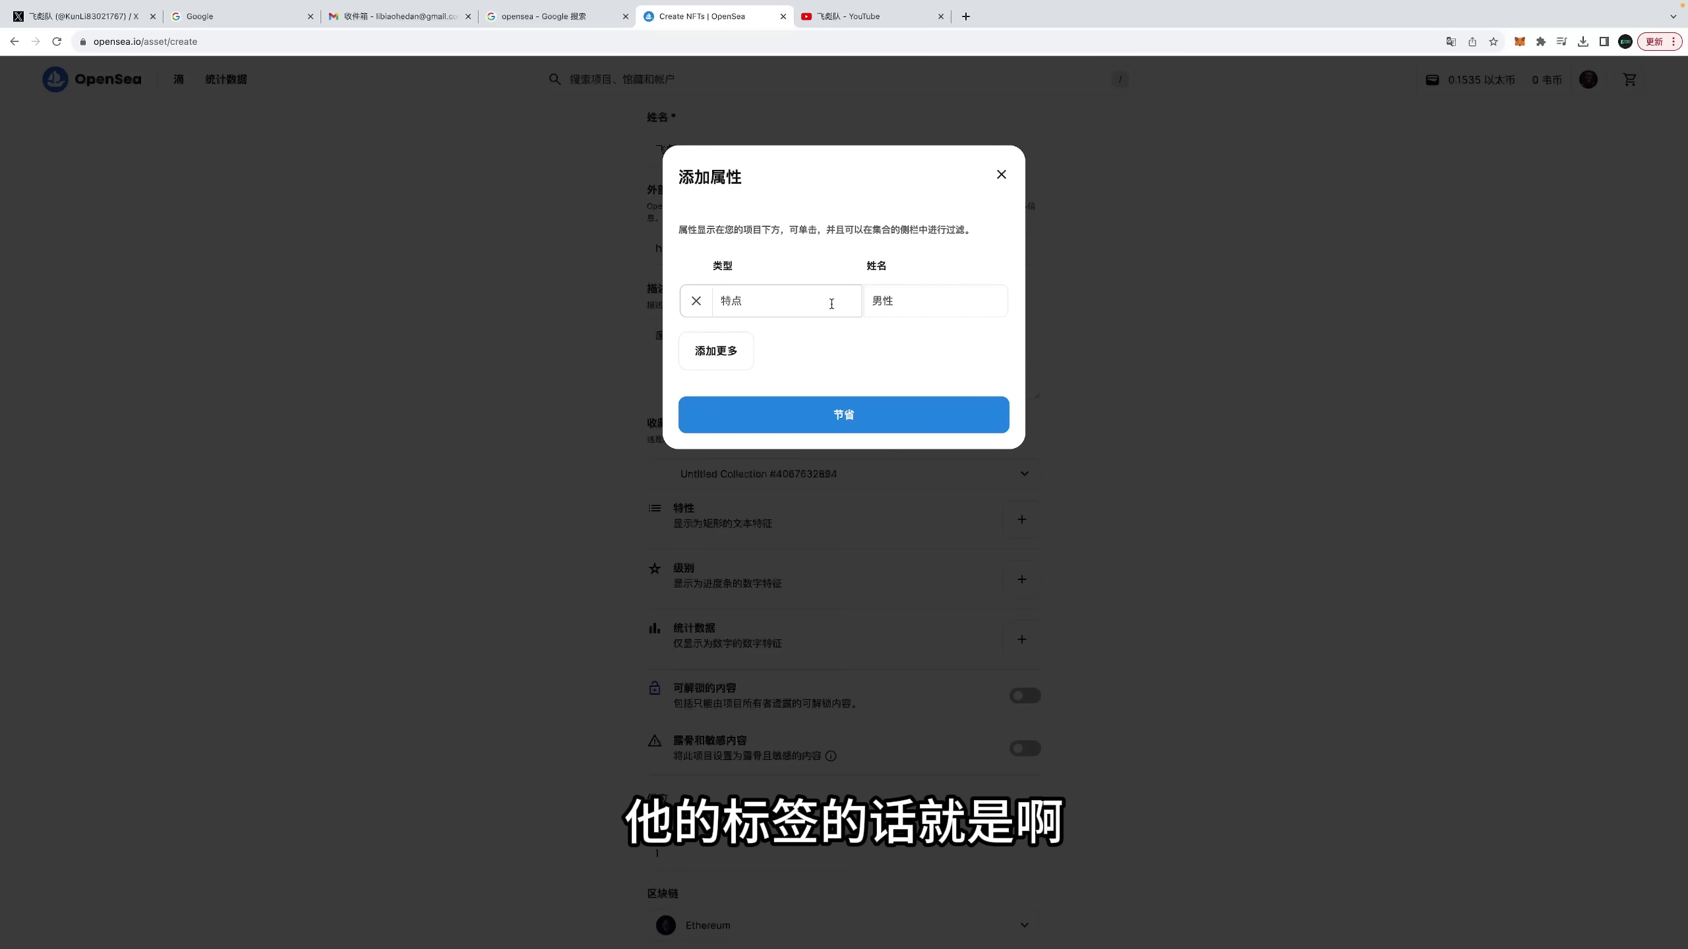
{"action": "type", "text": "tu"}
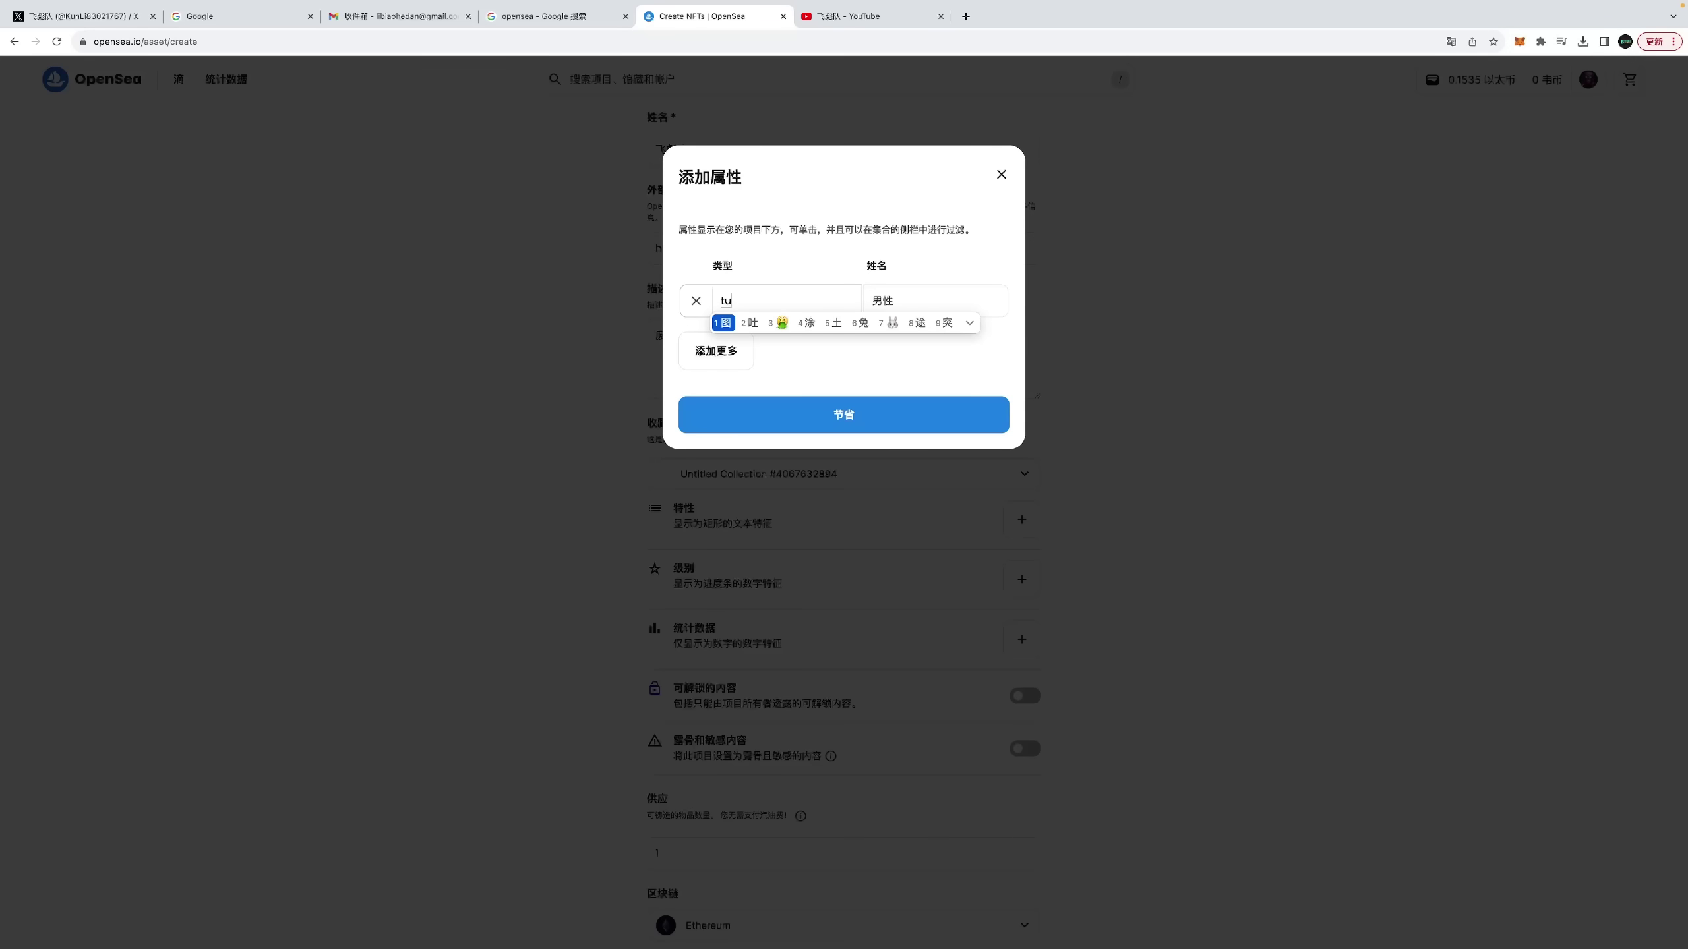
{"action": "type", "text": "pian"}
{"action": "key", "text": "space"}
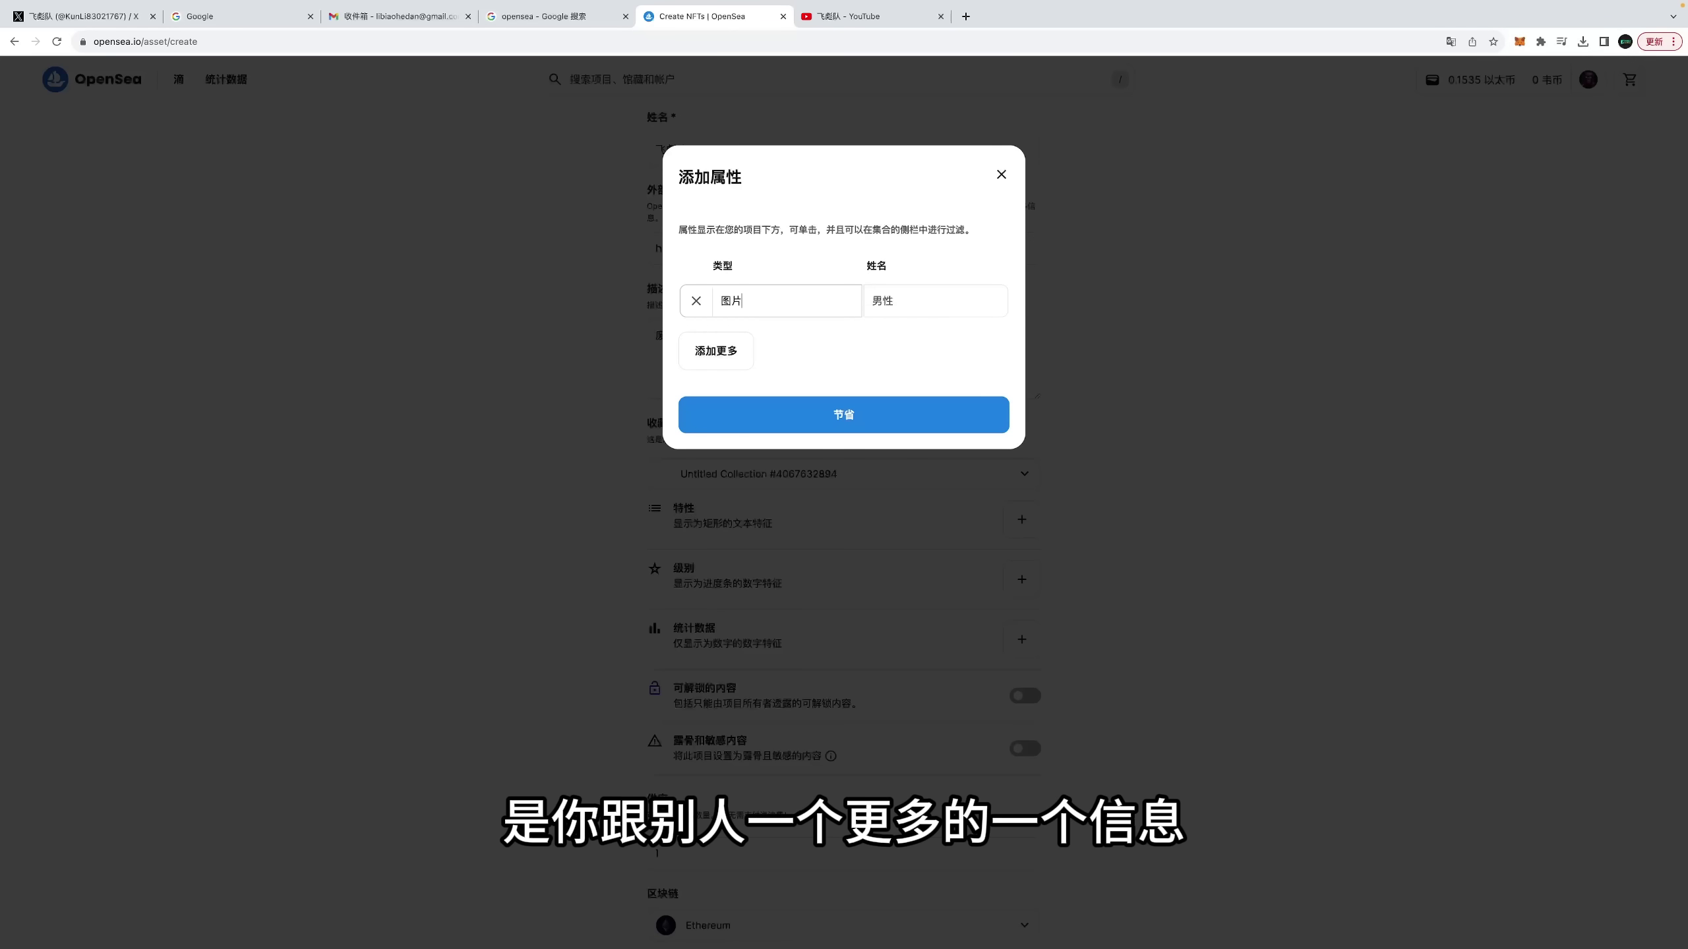
{"action": "left_click", "coordinate": [929, 304]}
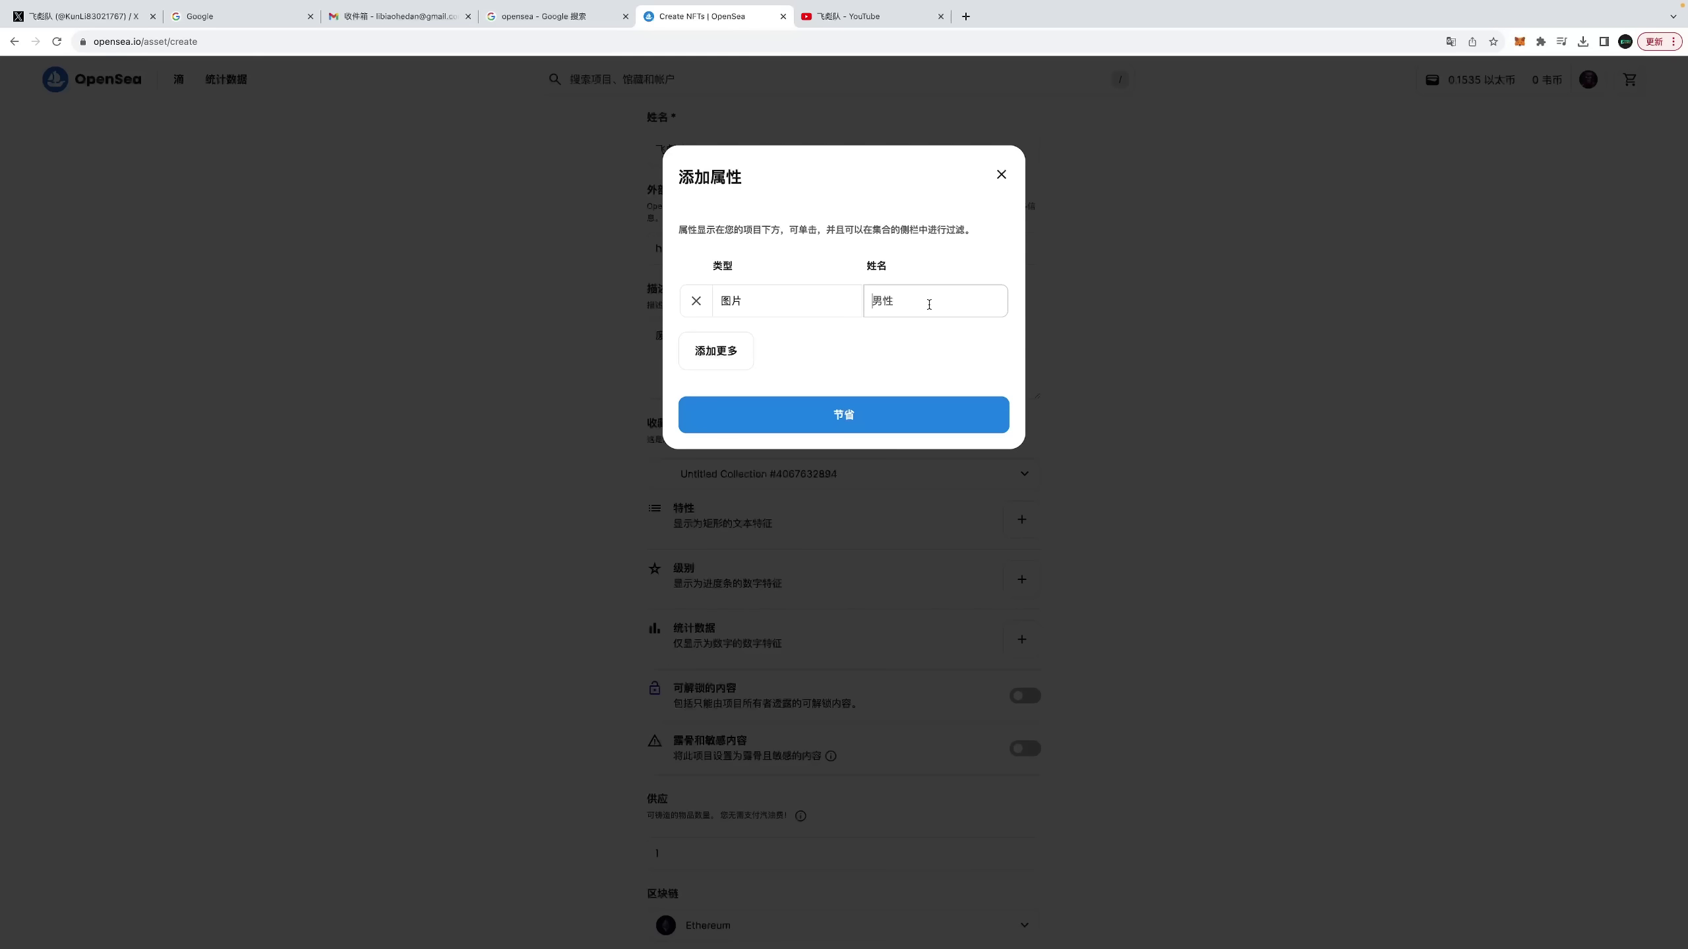
{"action": "type", "text": "zhanshi"}
{"action": "key", "text": "space"}
{"action": "left_click", "coordinate": [857, 424]}
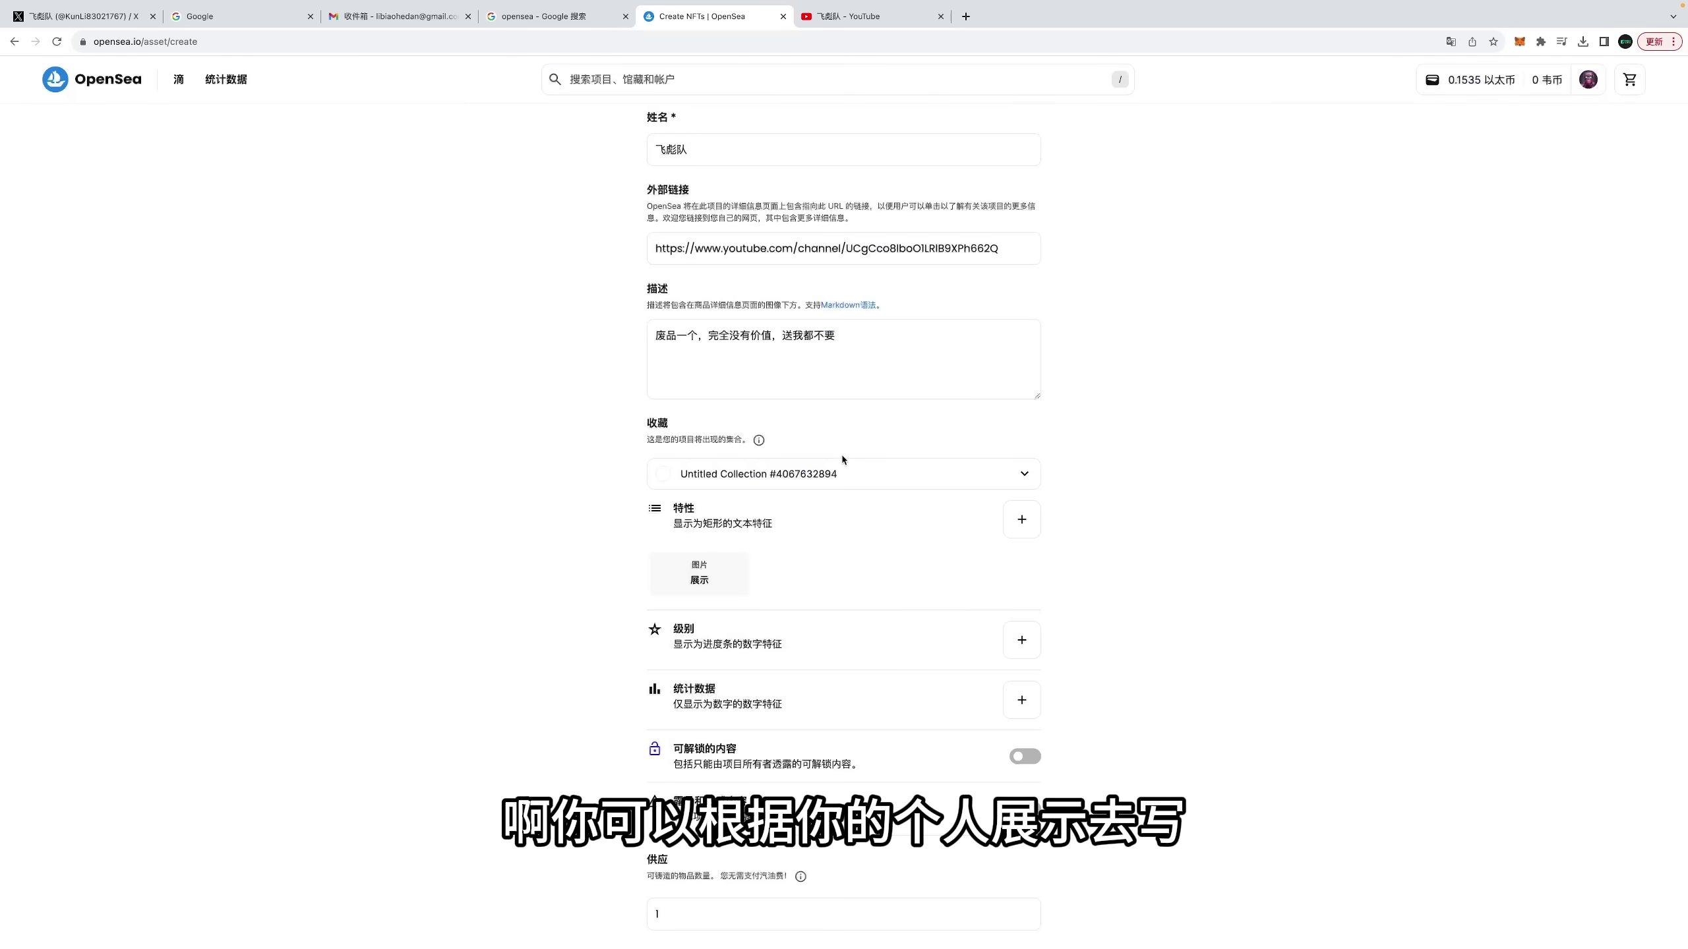
Step: Add a level named 5 to the item, leaving its value at the default 3 of 5, and save it
{"action": "scroll", "coordinate": [843, 459], "scroll_direction": "down", "scroll_amount": 3}
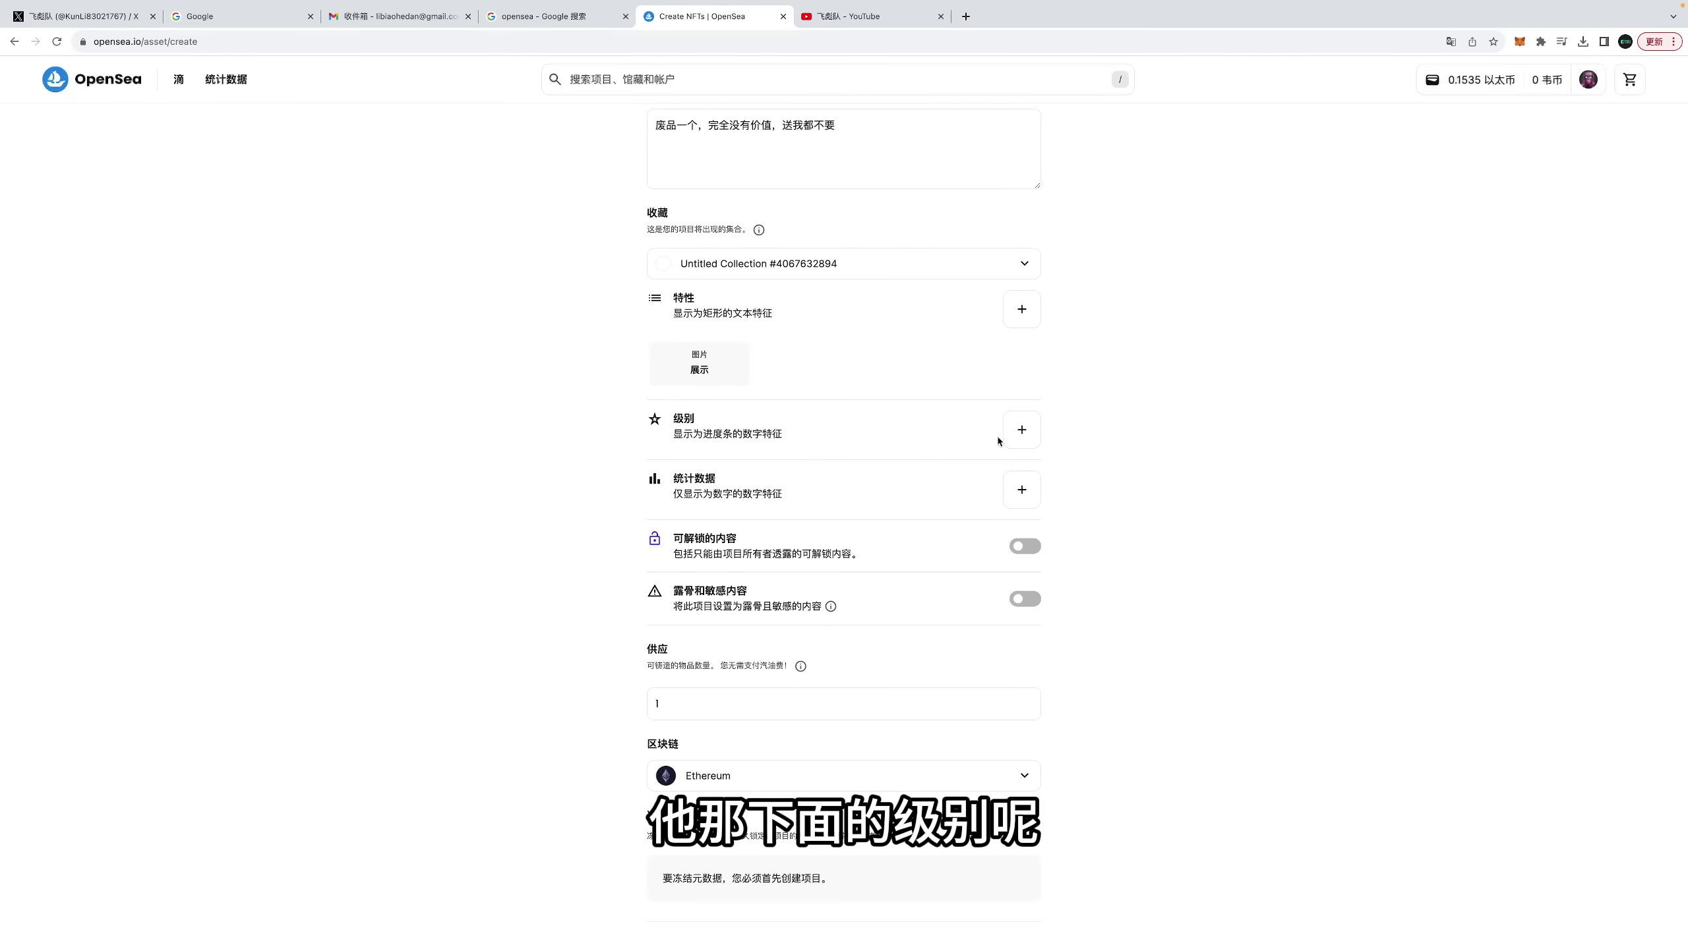
{"action": "left_click", "coordinate": [1023, 441]}
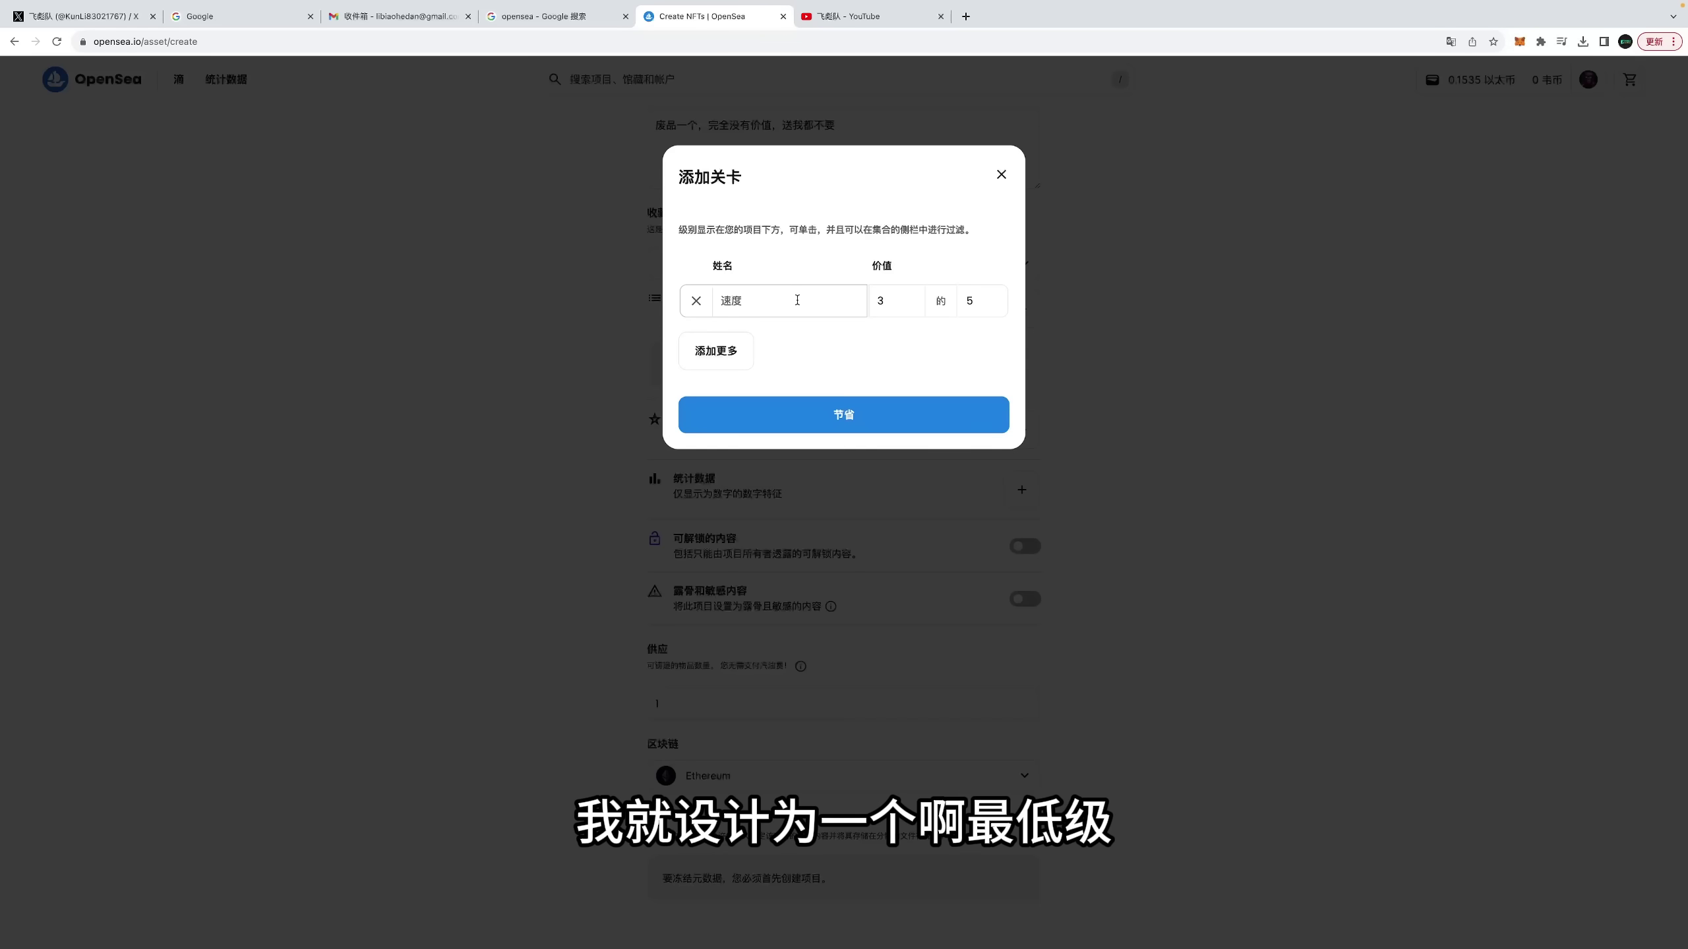
{"action": "type", "text": "3"}
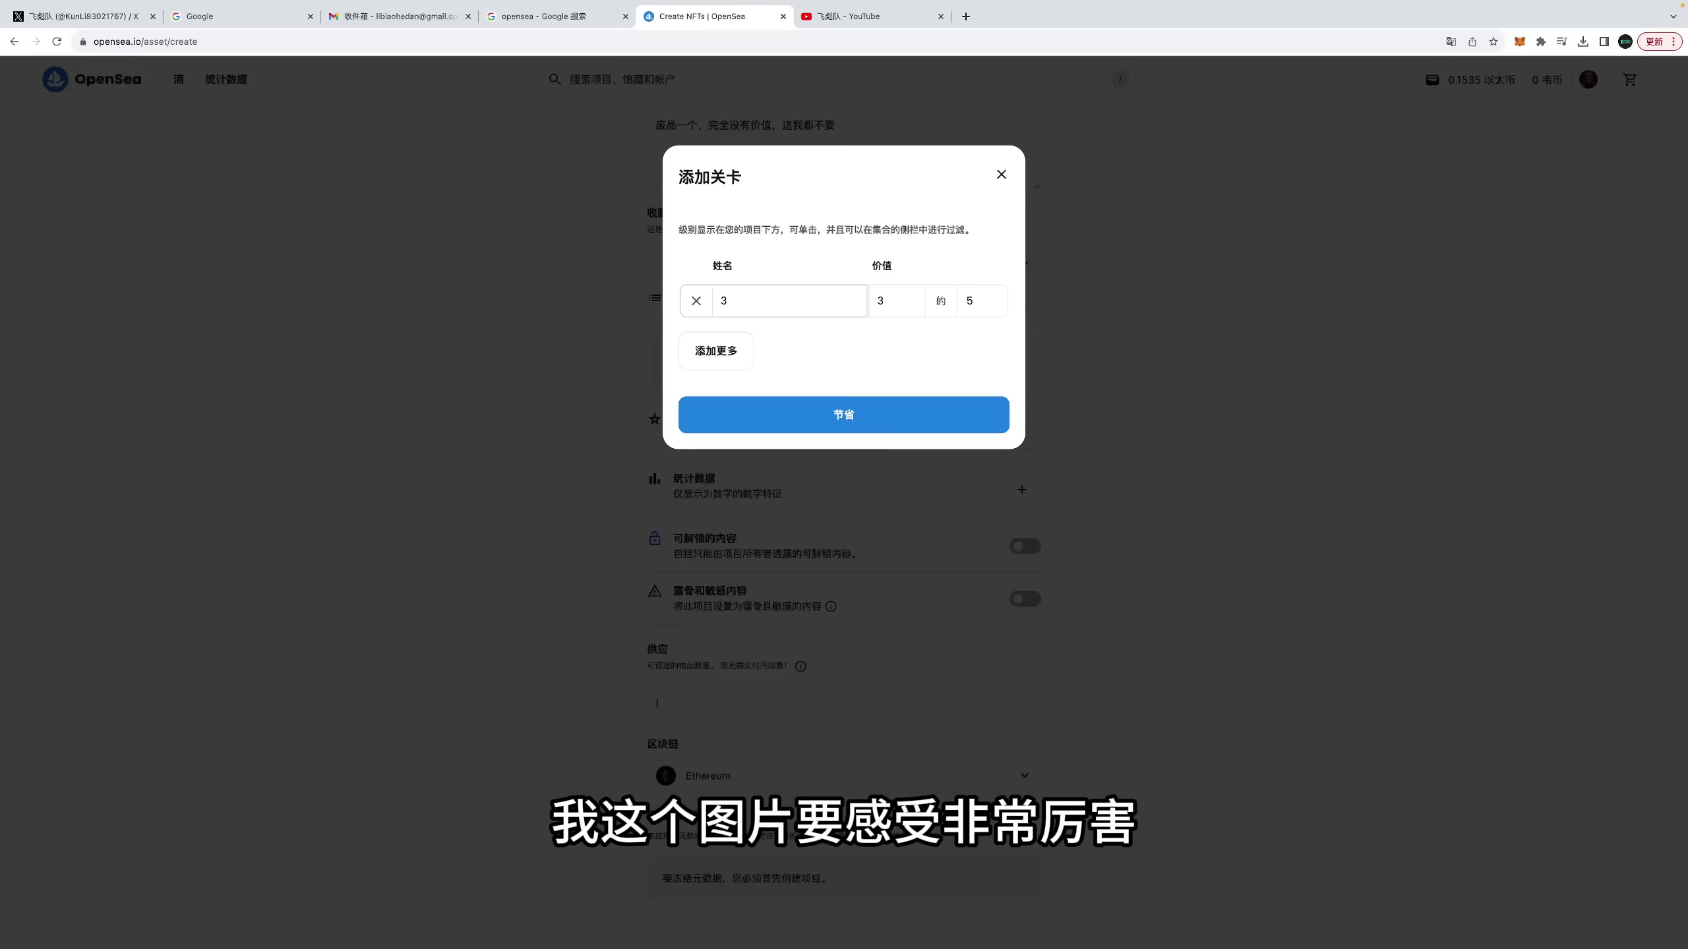
{"action": "key", "text": "BackSpace"}
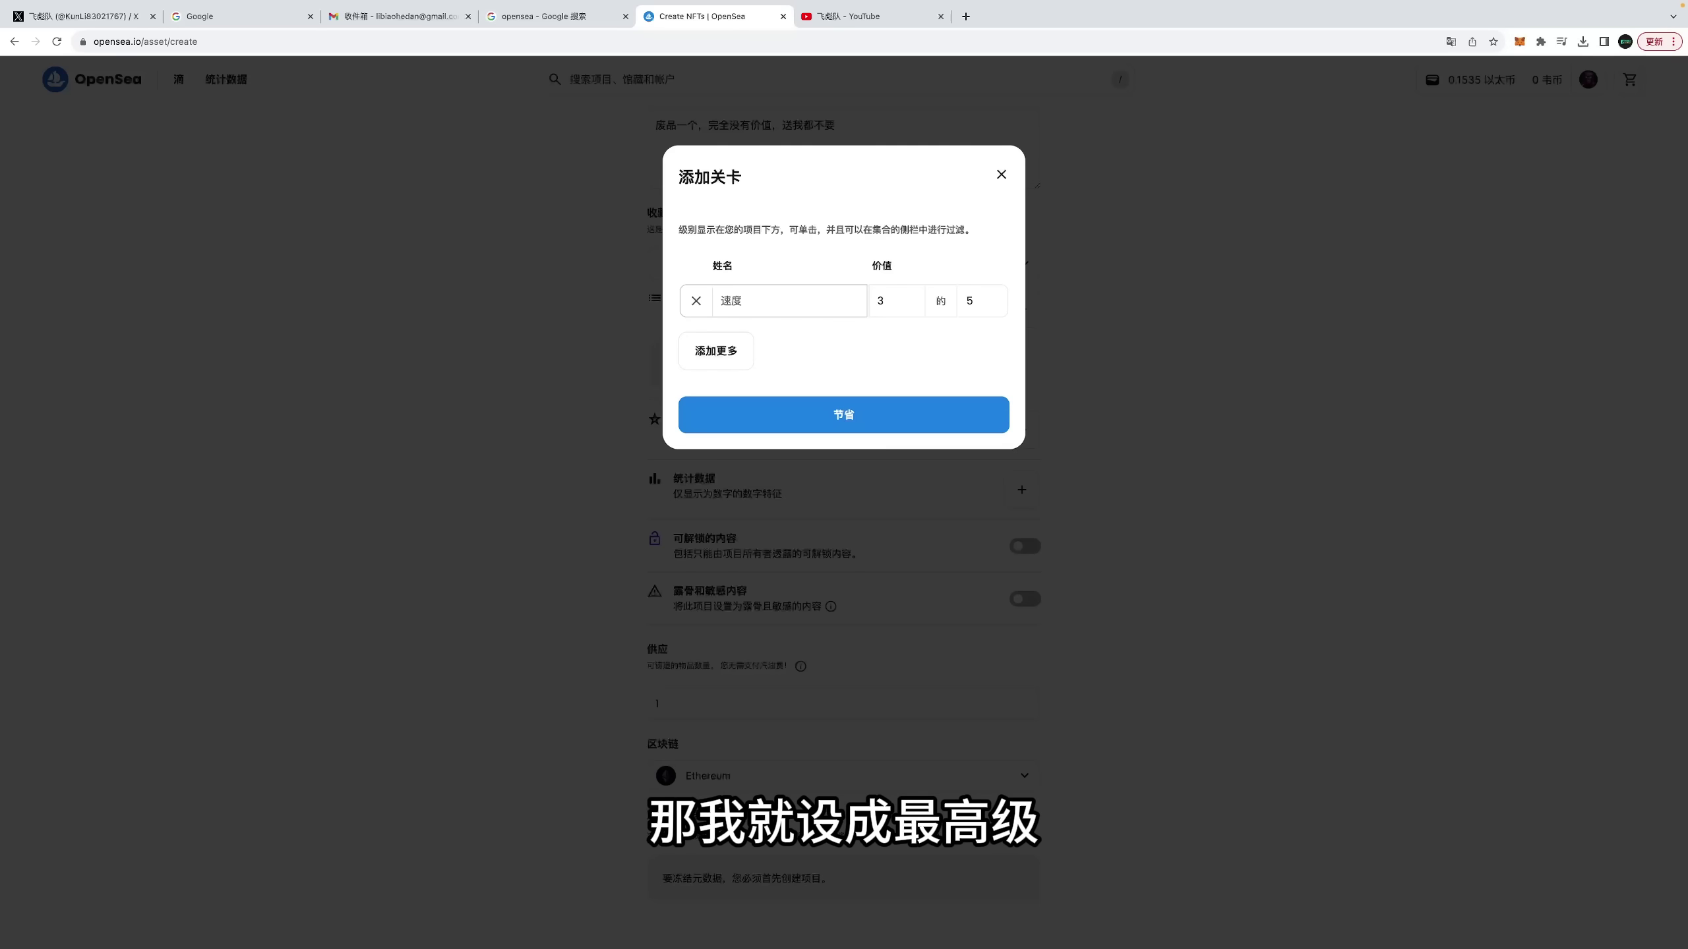
{"action": "type", "text": "5"}
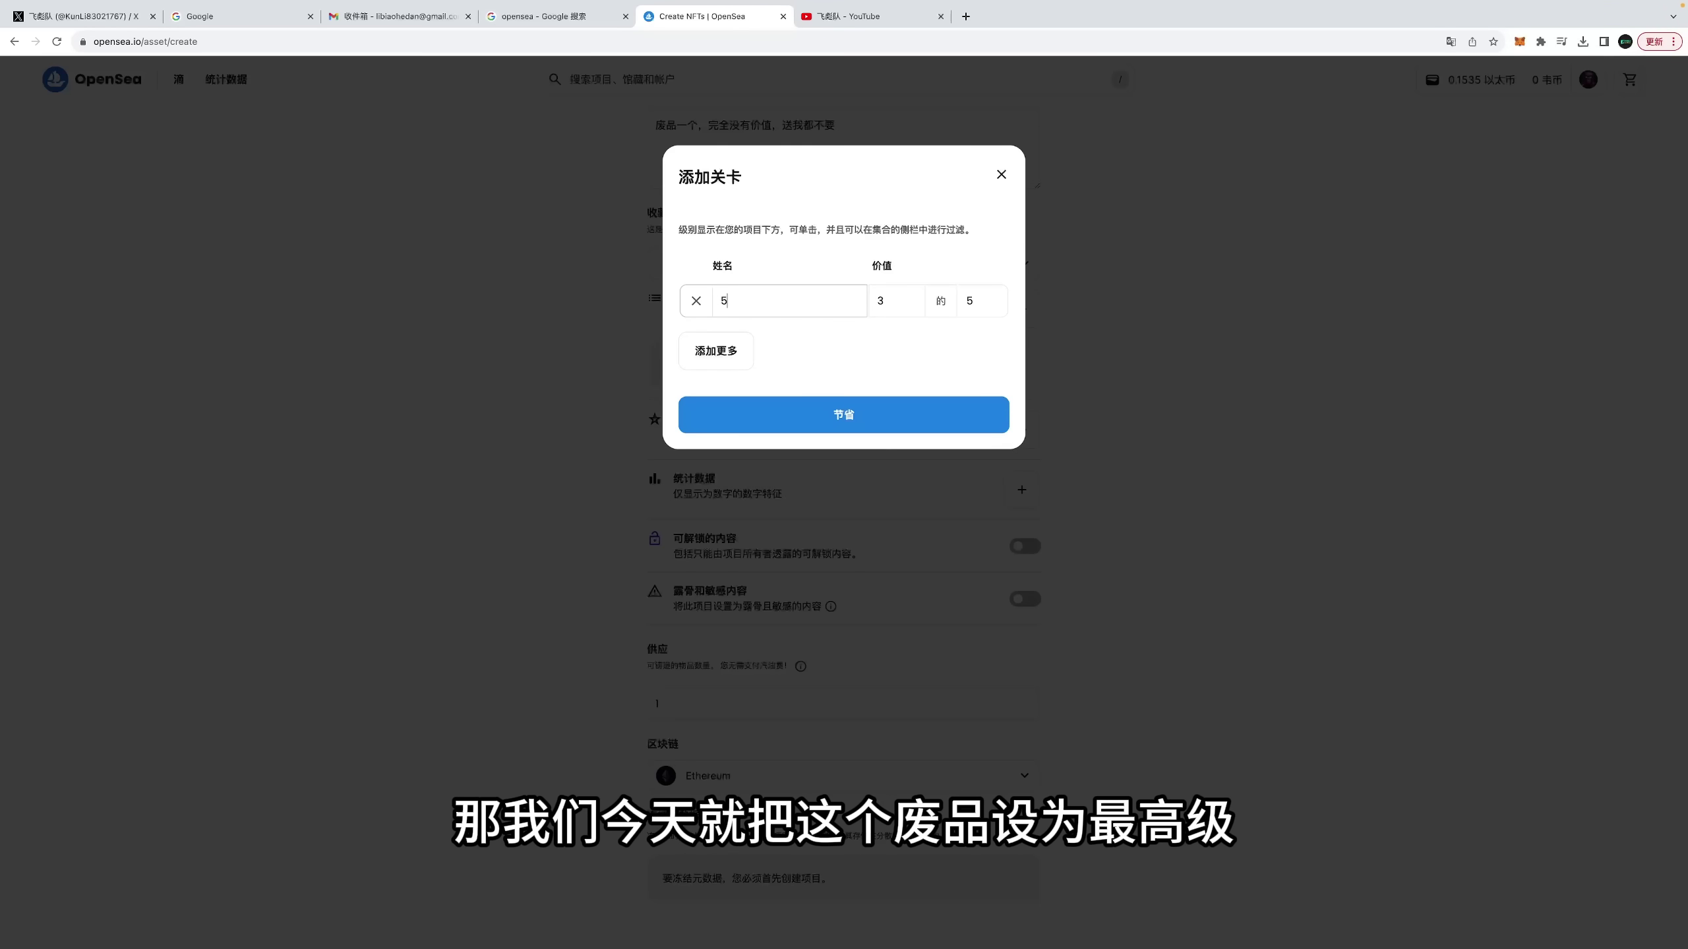
{"action": "left_click", "coordinate": [853, 421]}
Step: Add a stat named 5 to the item, leaving its value at the default 3 of 5, and save it
{"action": "scroll", "coordinate": [832, 452], "scroll_direction": "down", "scroll_amount": 3}
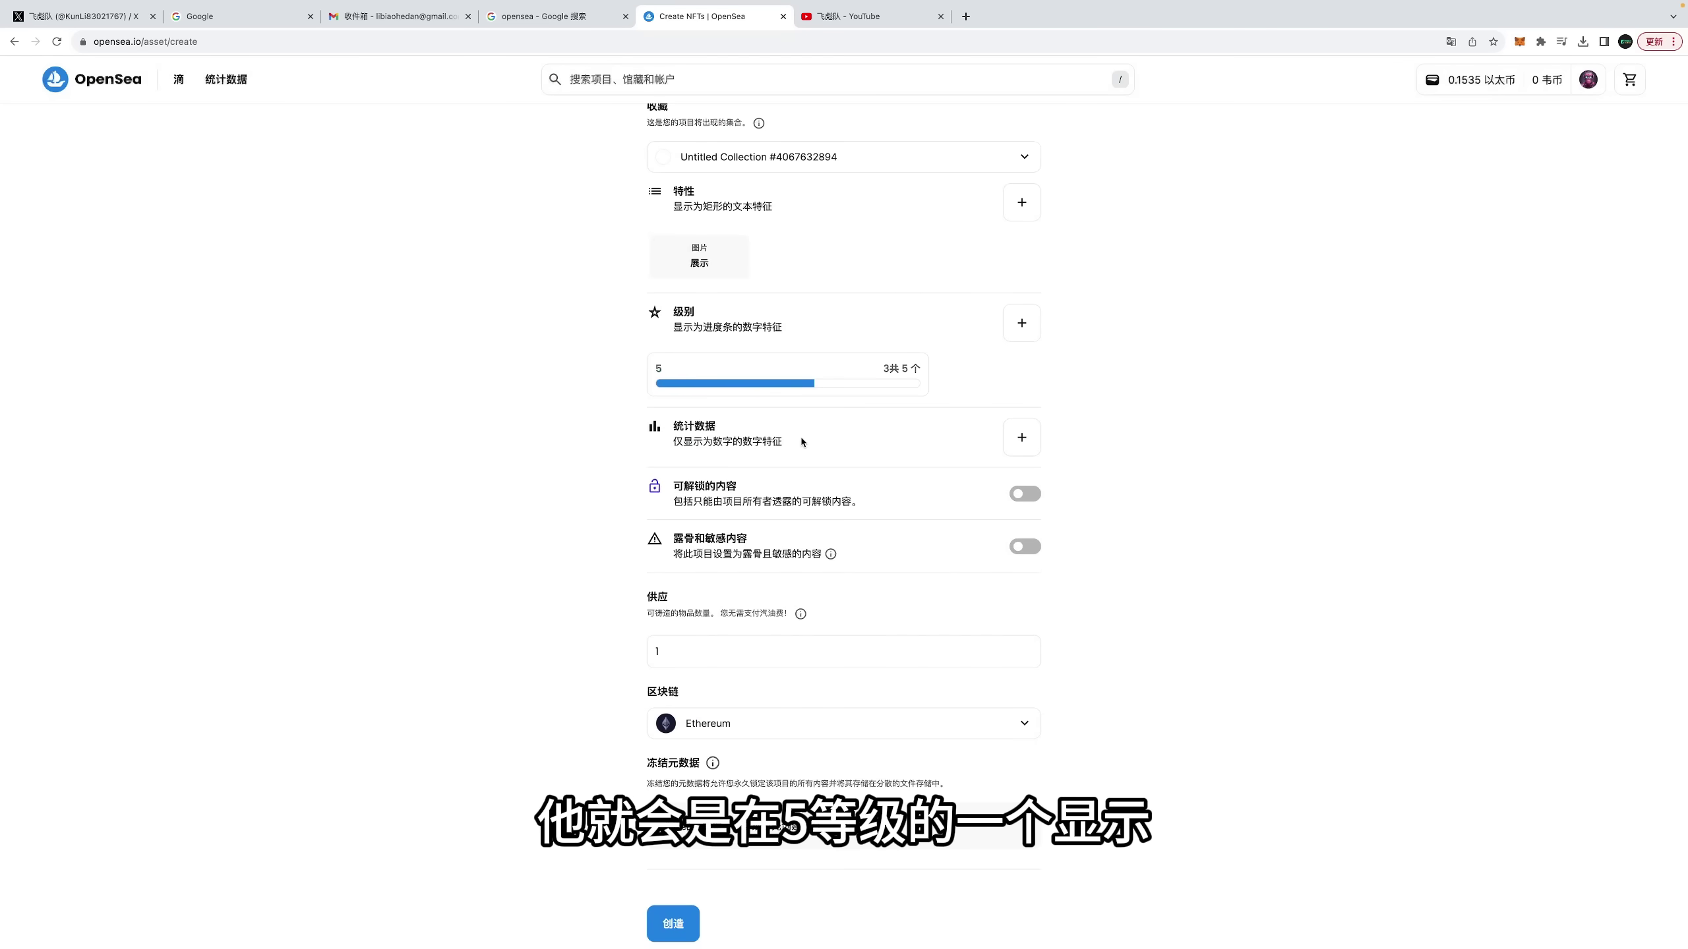
{"action": "left_click", "coordinate": [1023, 444]}
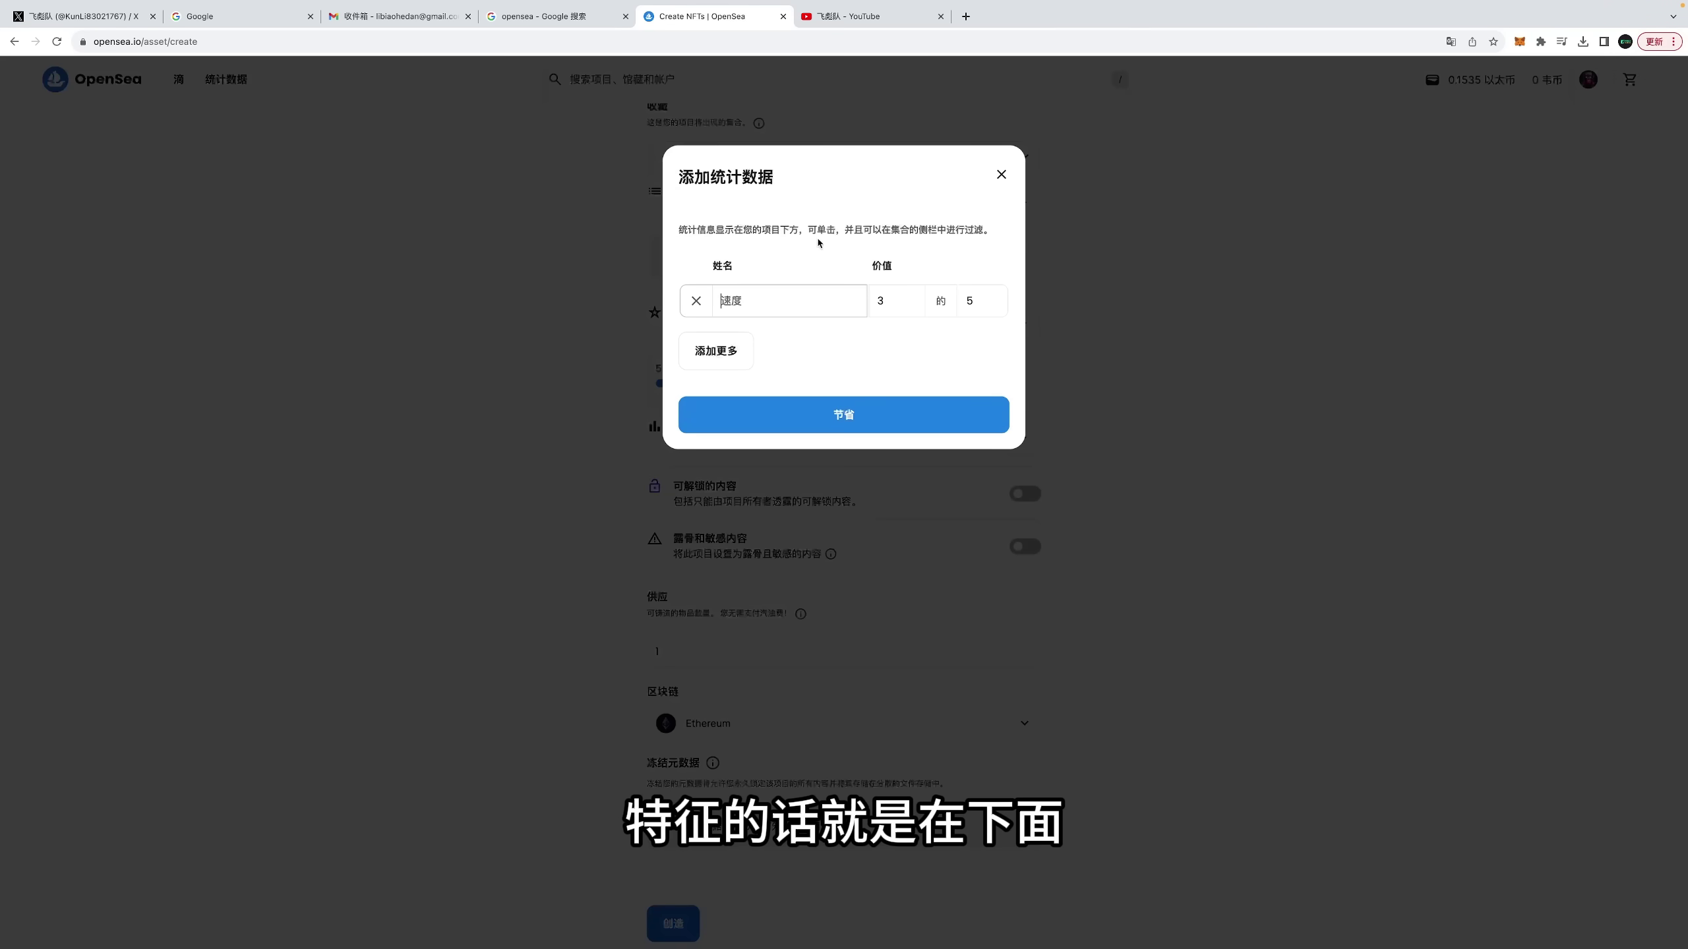
{"action": "left_click", "coordinate": [789, 311]}
{"action": "type", "text": "5"}
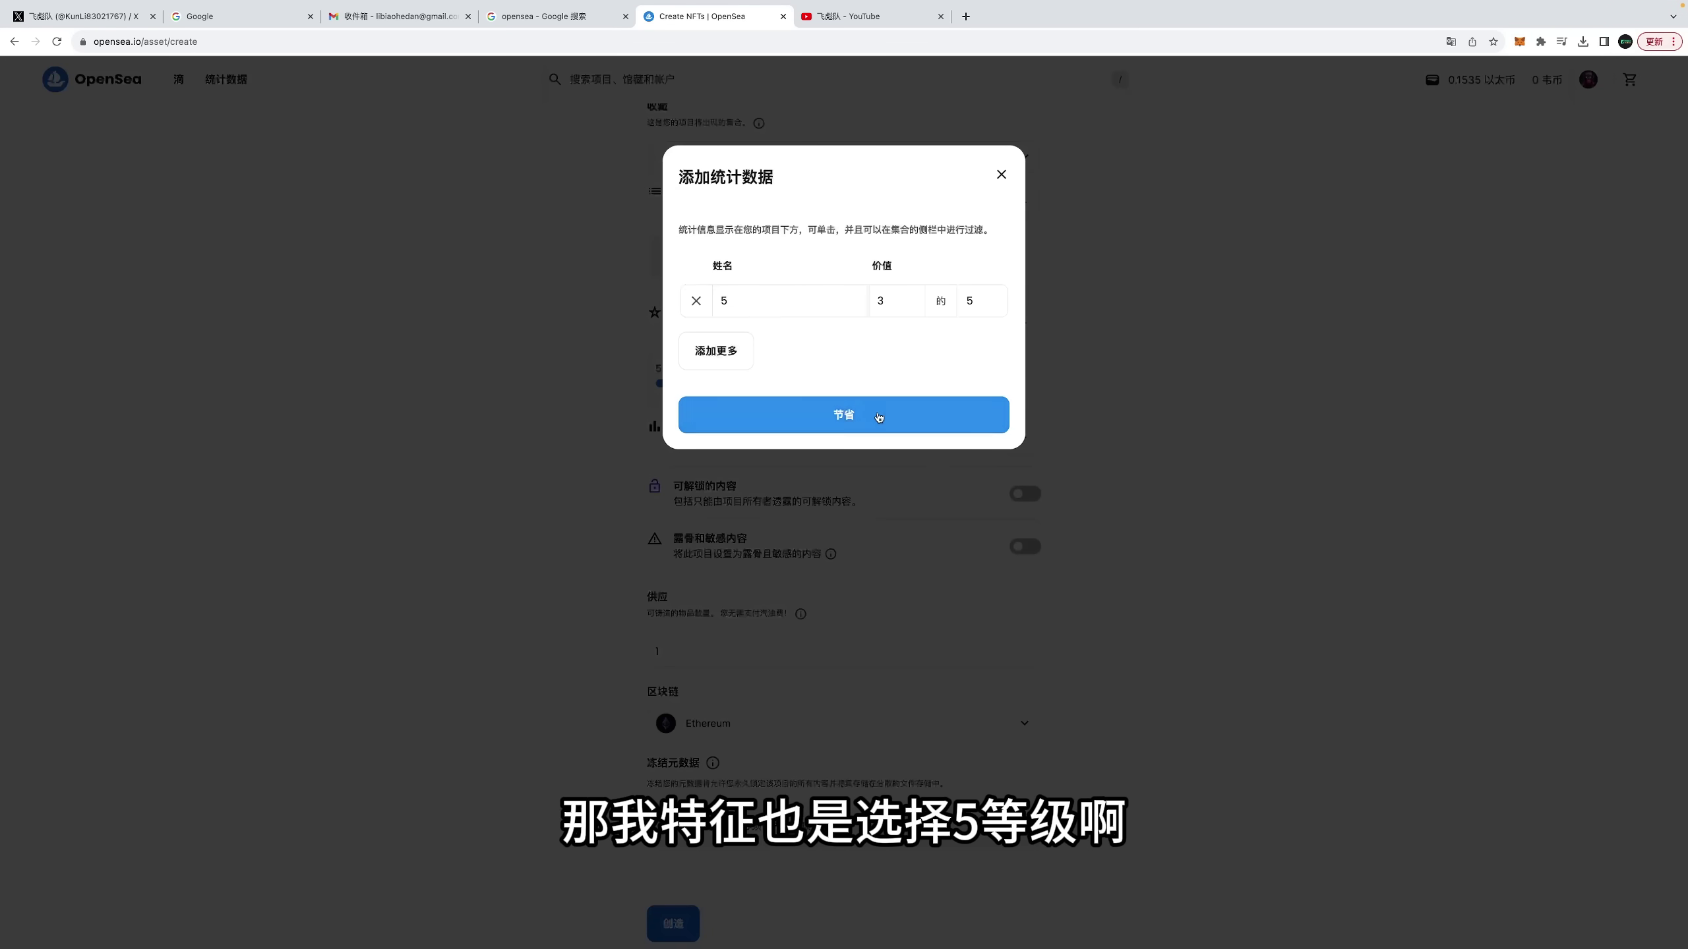
{"action": "left_click", "coordinate": [924, 417]}
Step: Try an extremely large supply by appending a long run of zeros to the 1
{"action": "scroll", "coordinate": [797, 466], "scroll_direction": "down", "scroll_amount": 2}
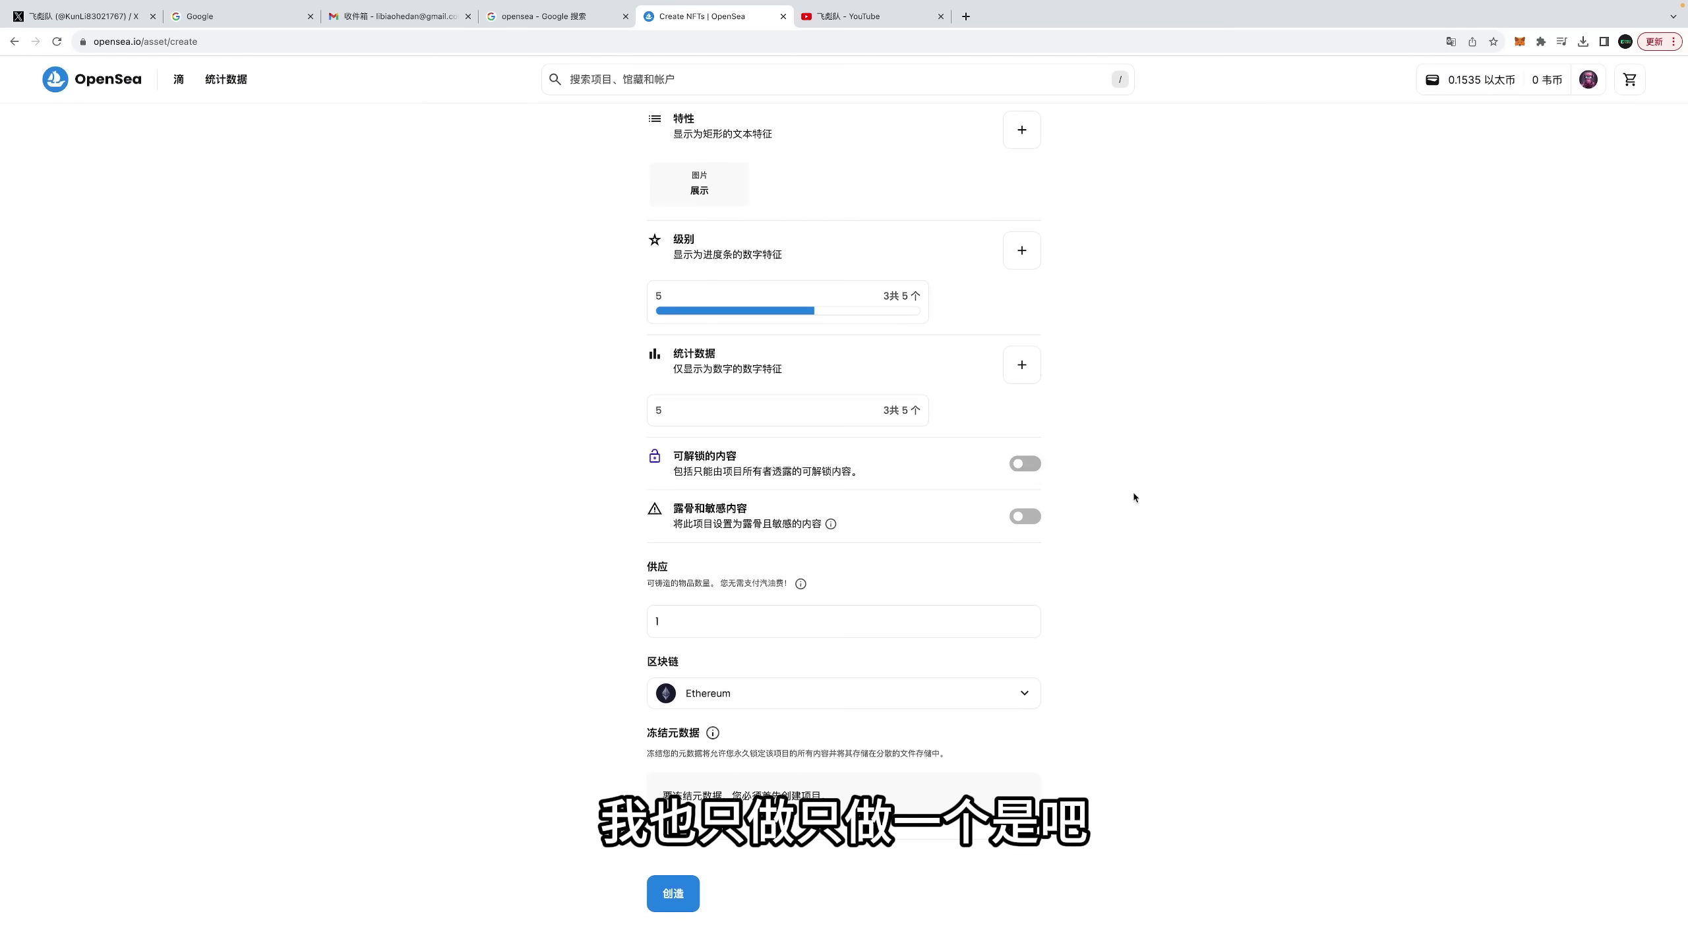
{"action": "scroll", "coordinate": [805, 470], "scroll_direction": "down", "scroll_amount": 2}
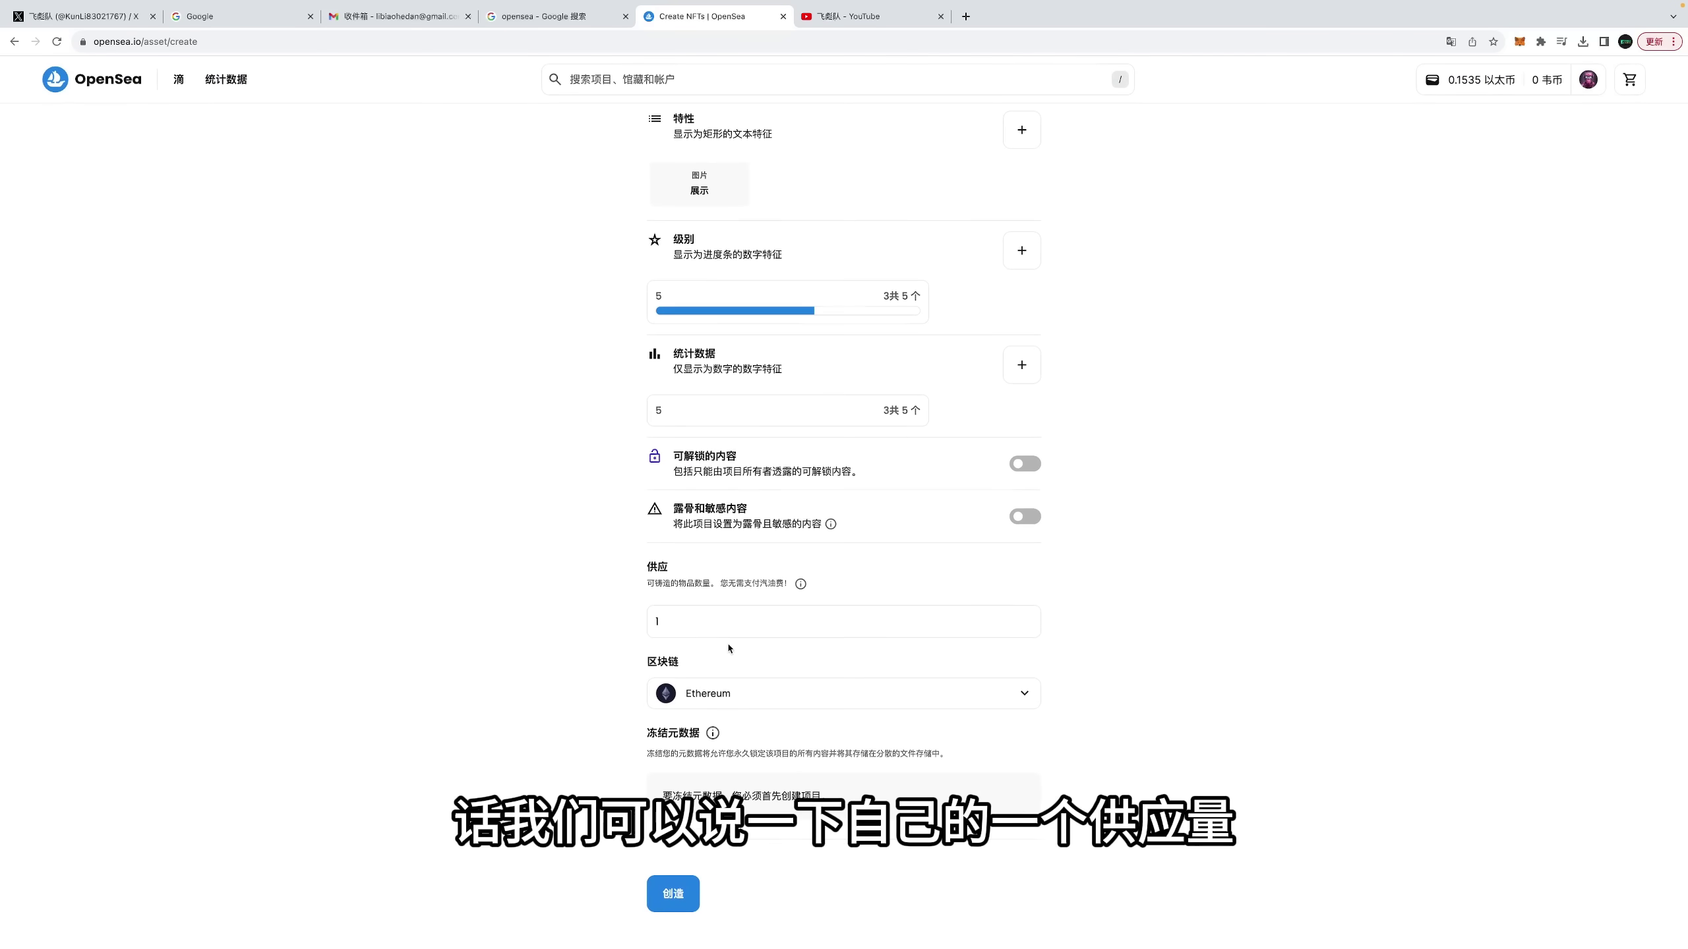
{"action": "left_click", "coordinate": [716, 624]}
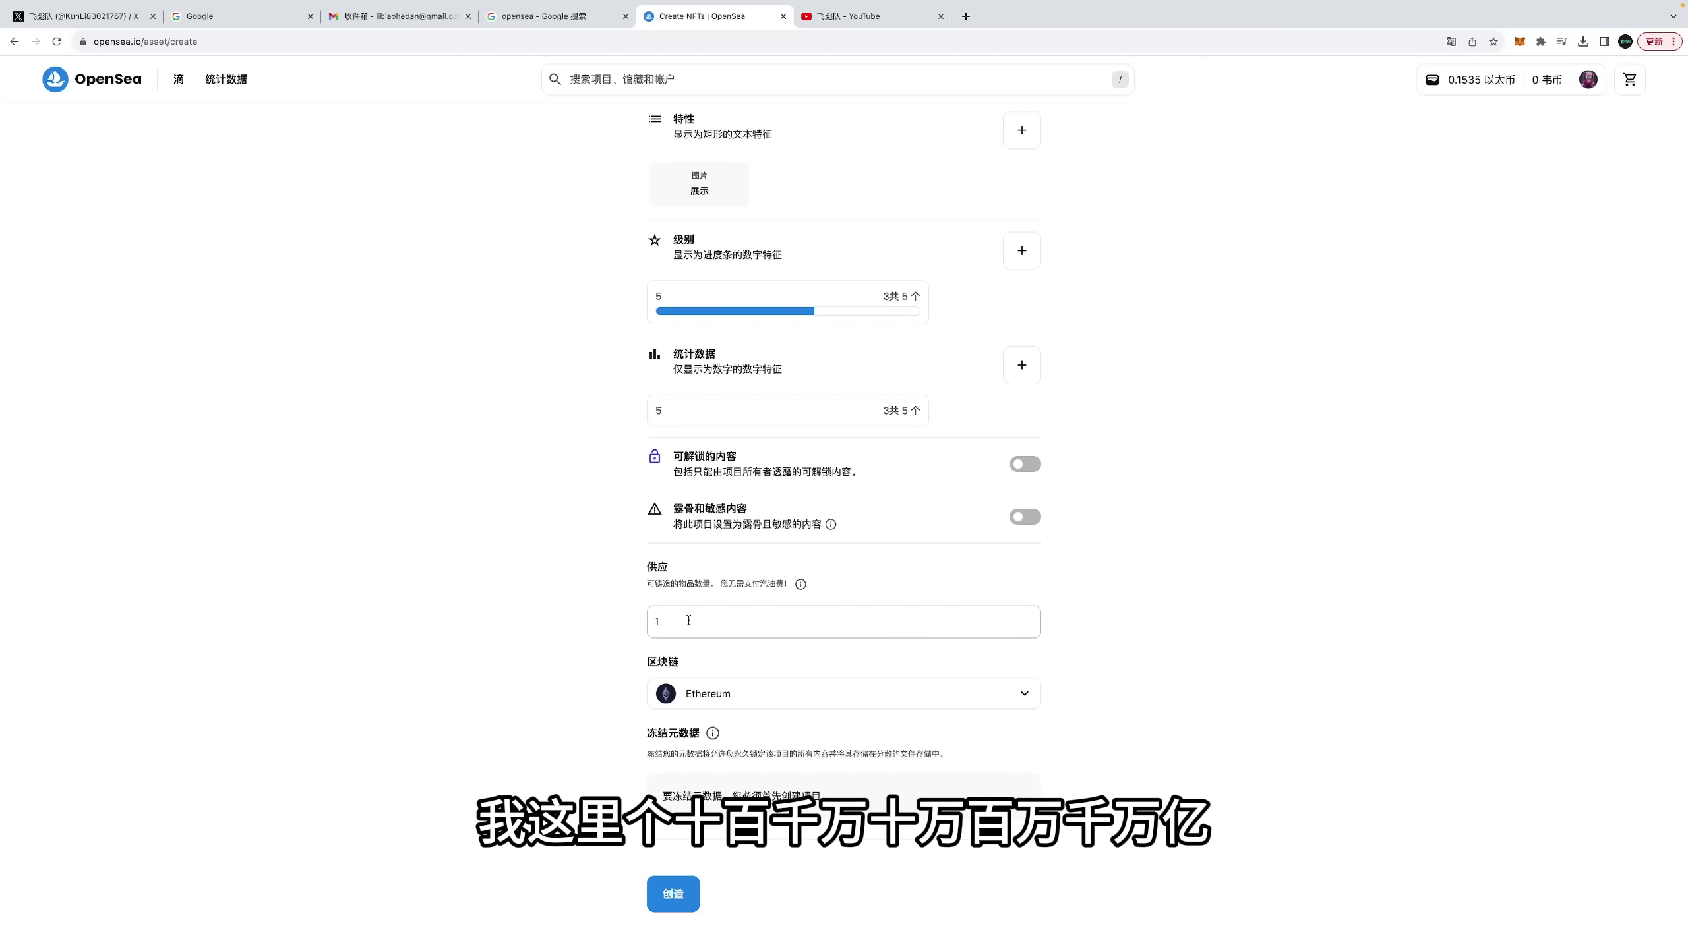
{"action": "type", "text": "00000000"}
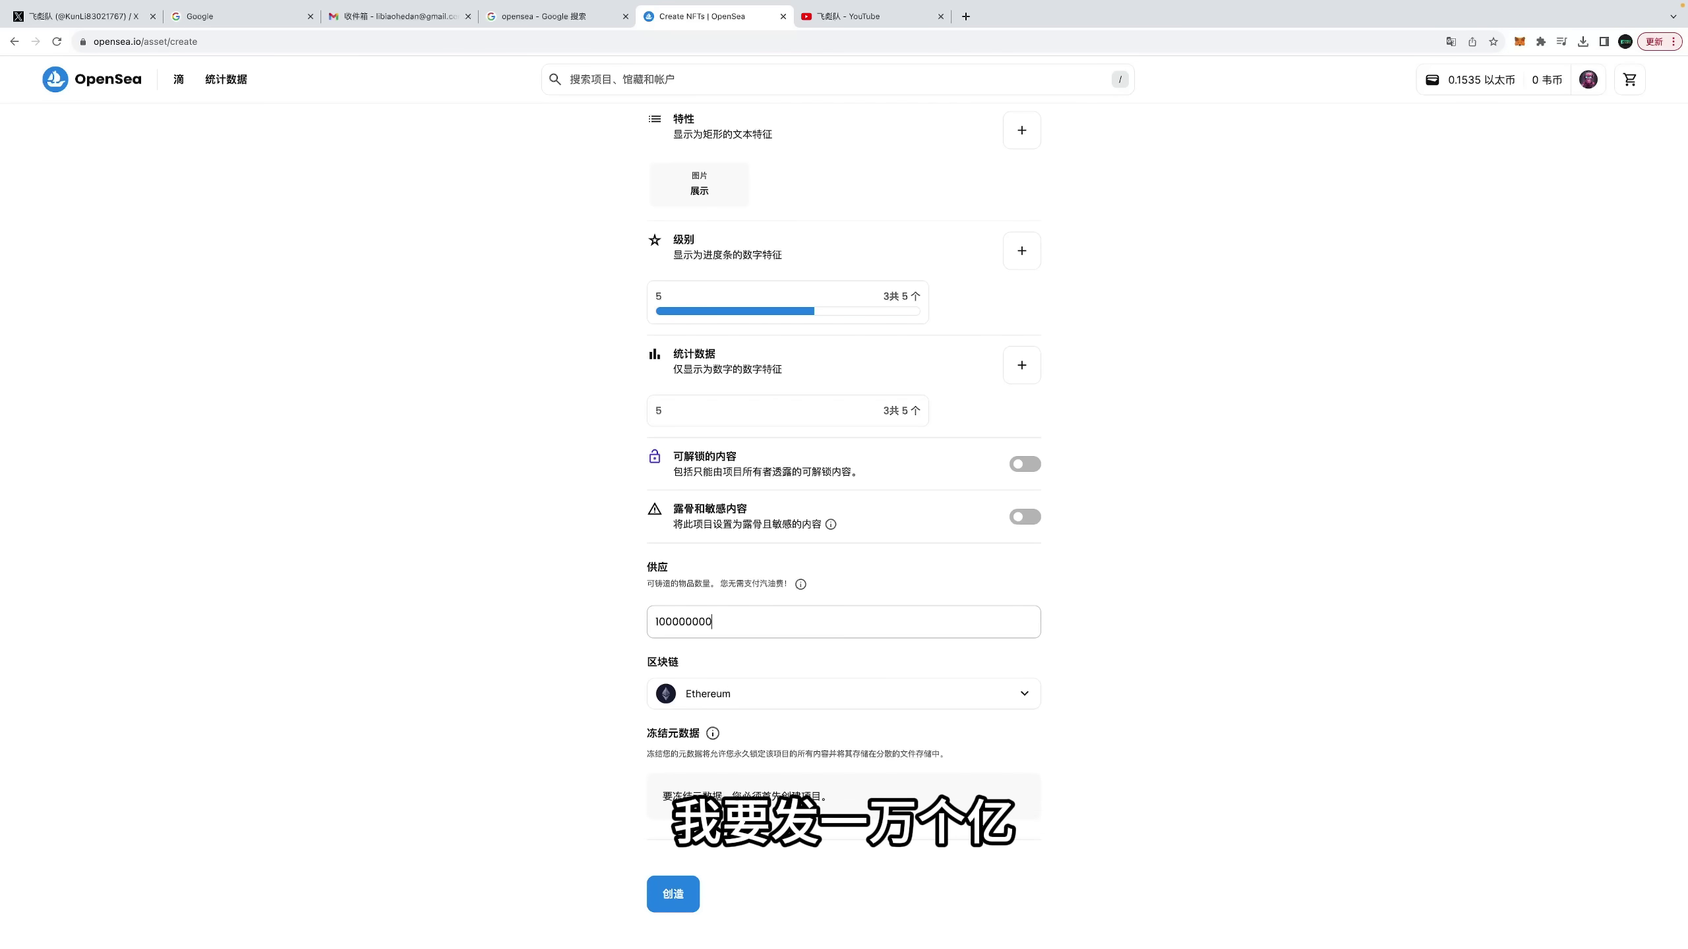
{"action": "type", "text": "0000000000"}
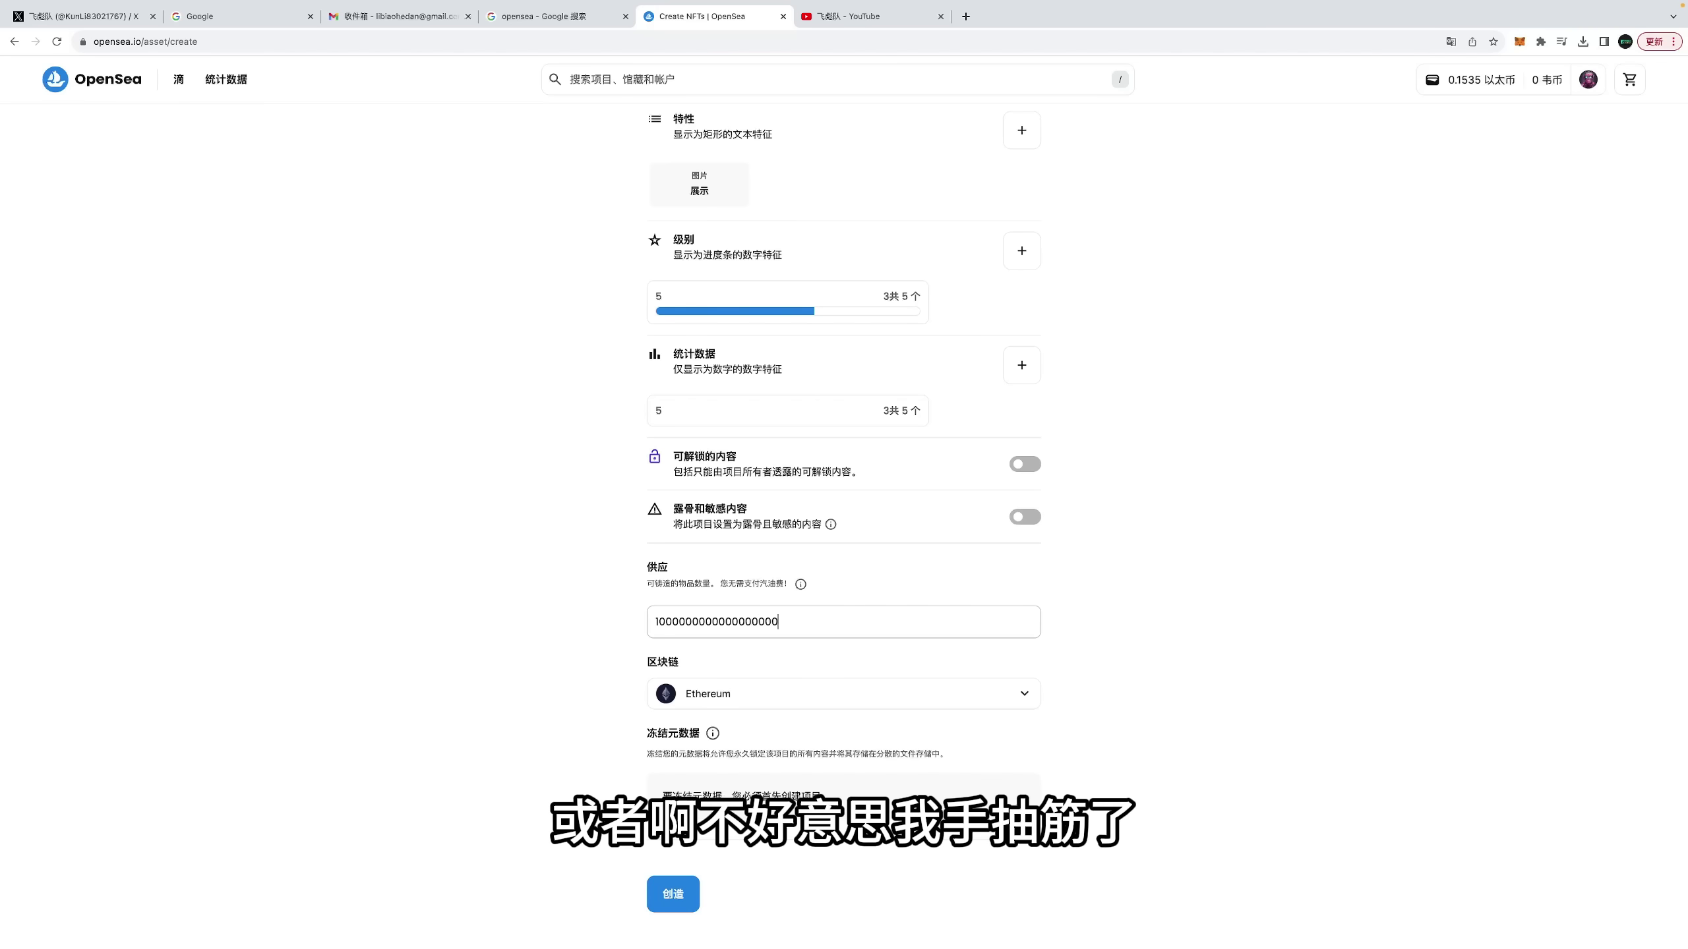
{"action": "type", "text": "0000000000000"}
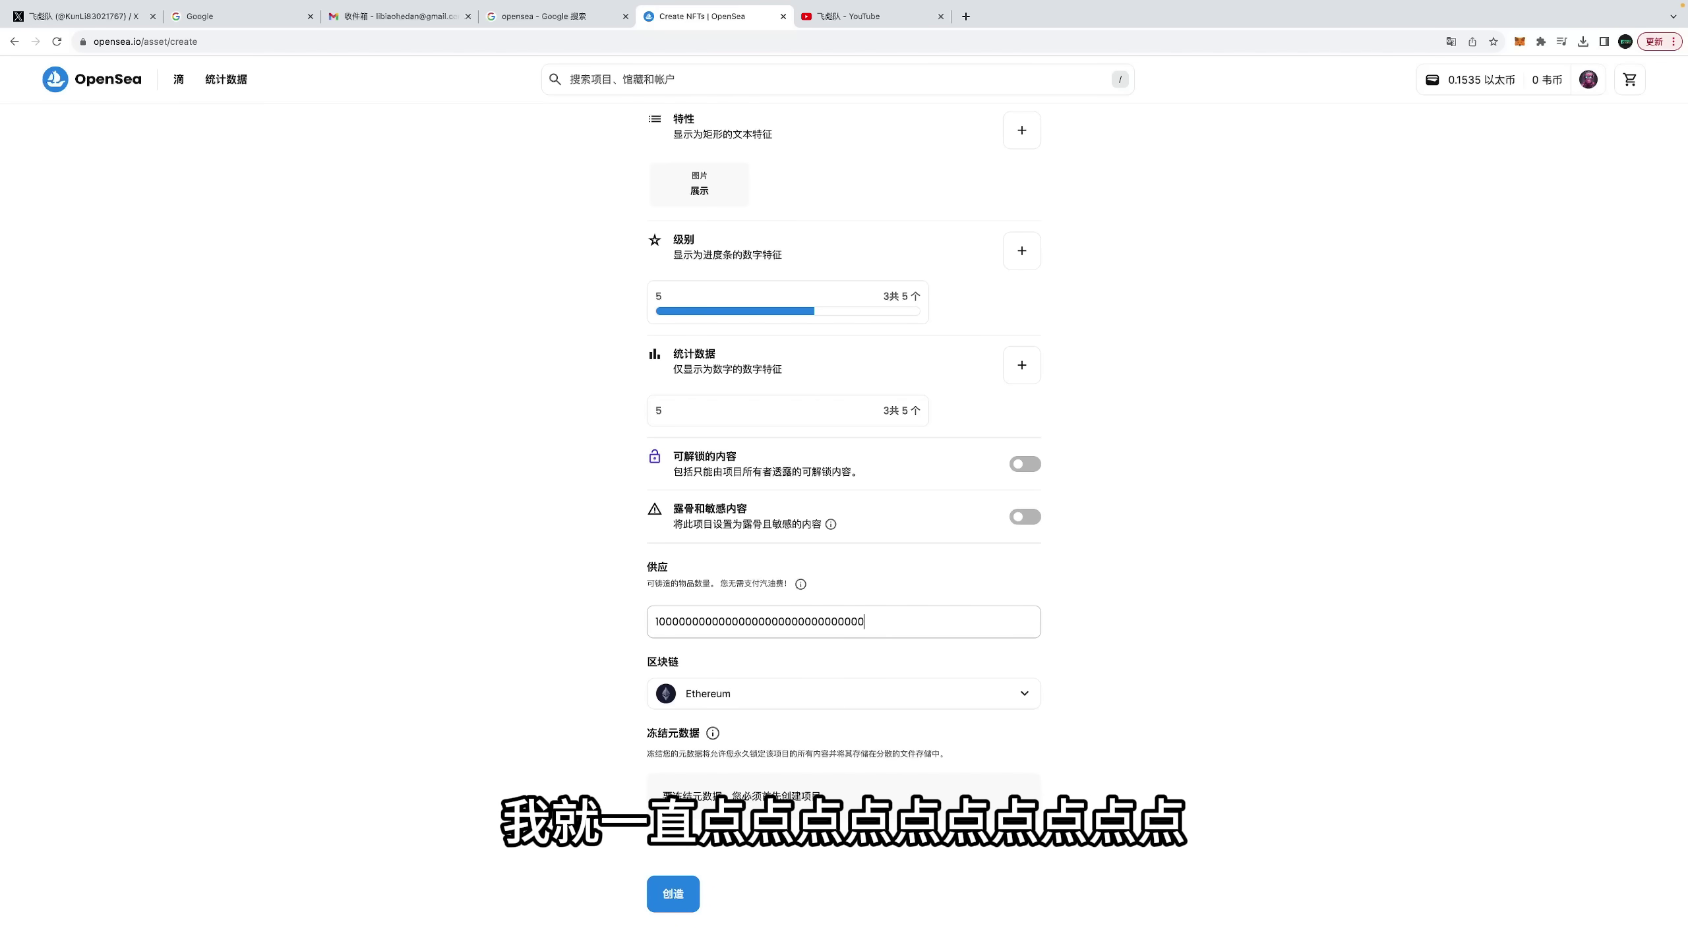
{"action": "type", "text": "00000000000000"}
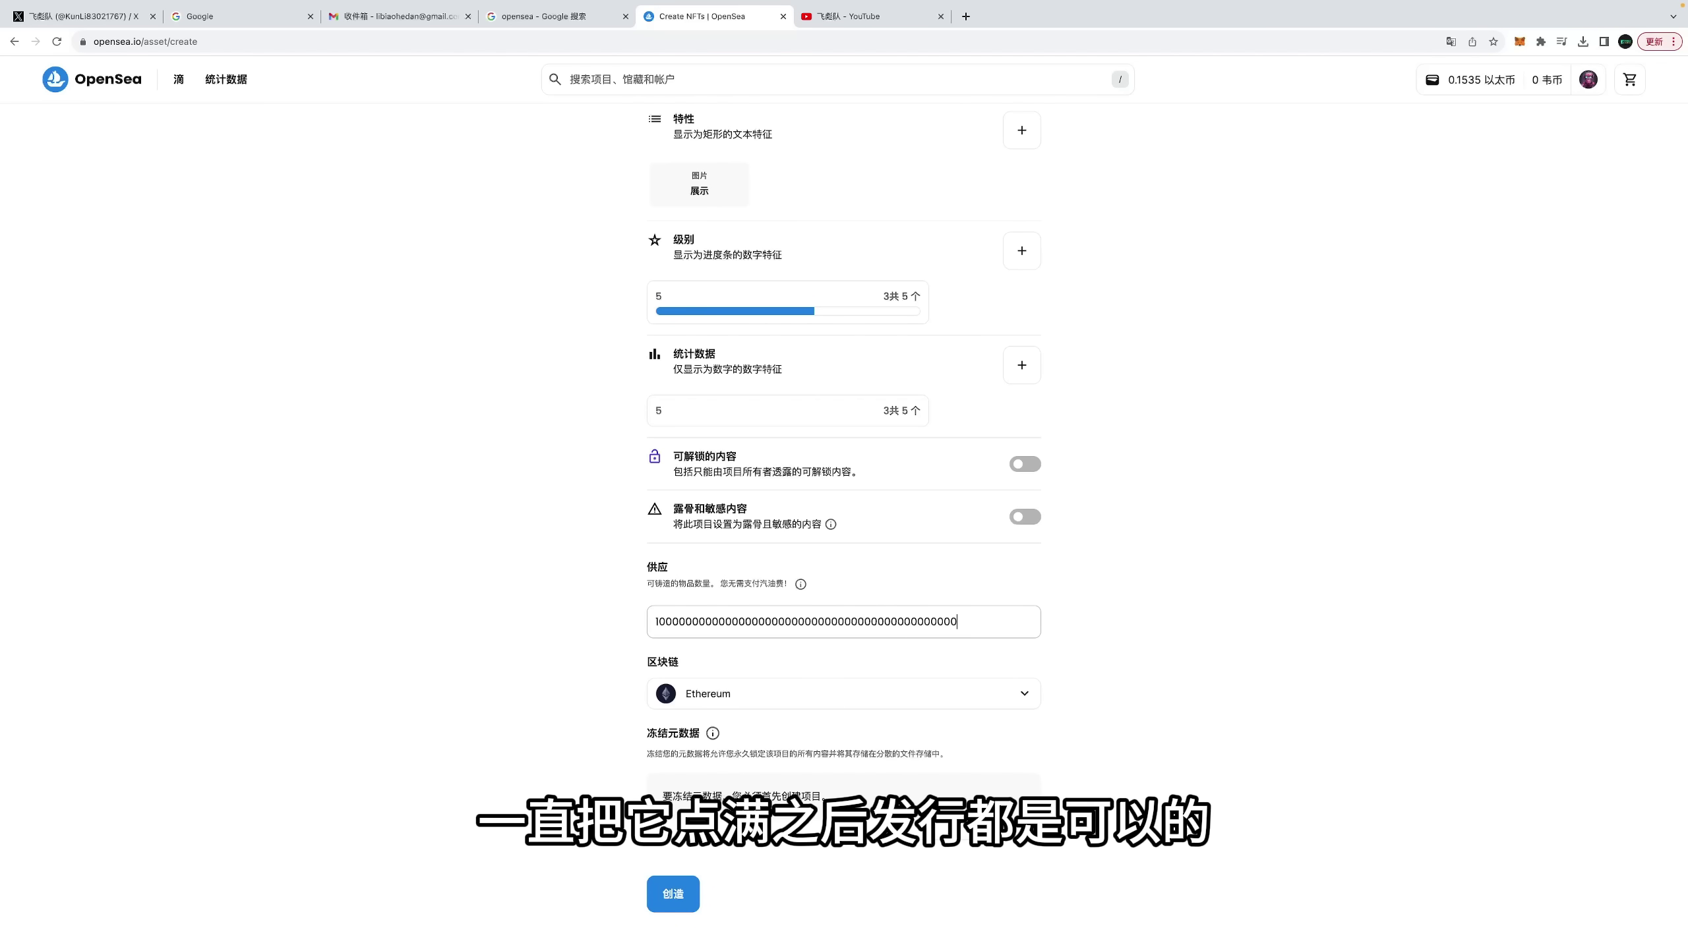
{"action": "type", "text": "00"}
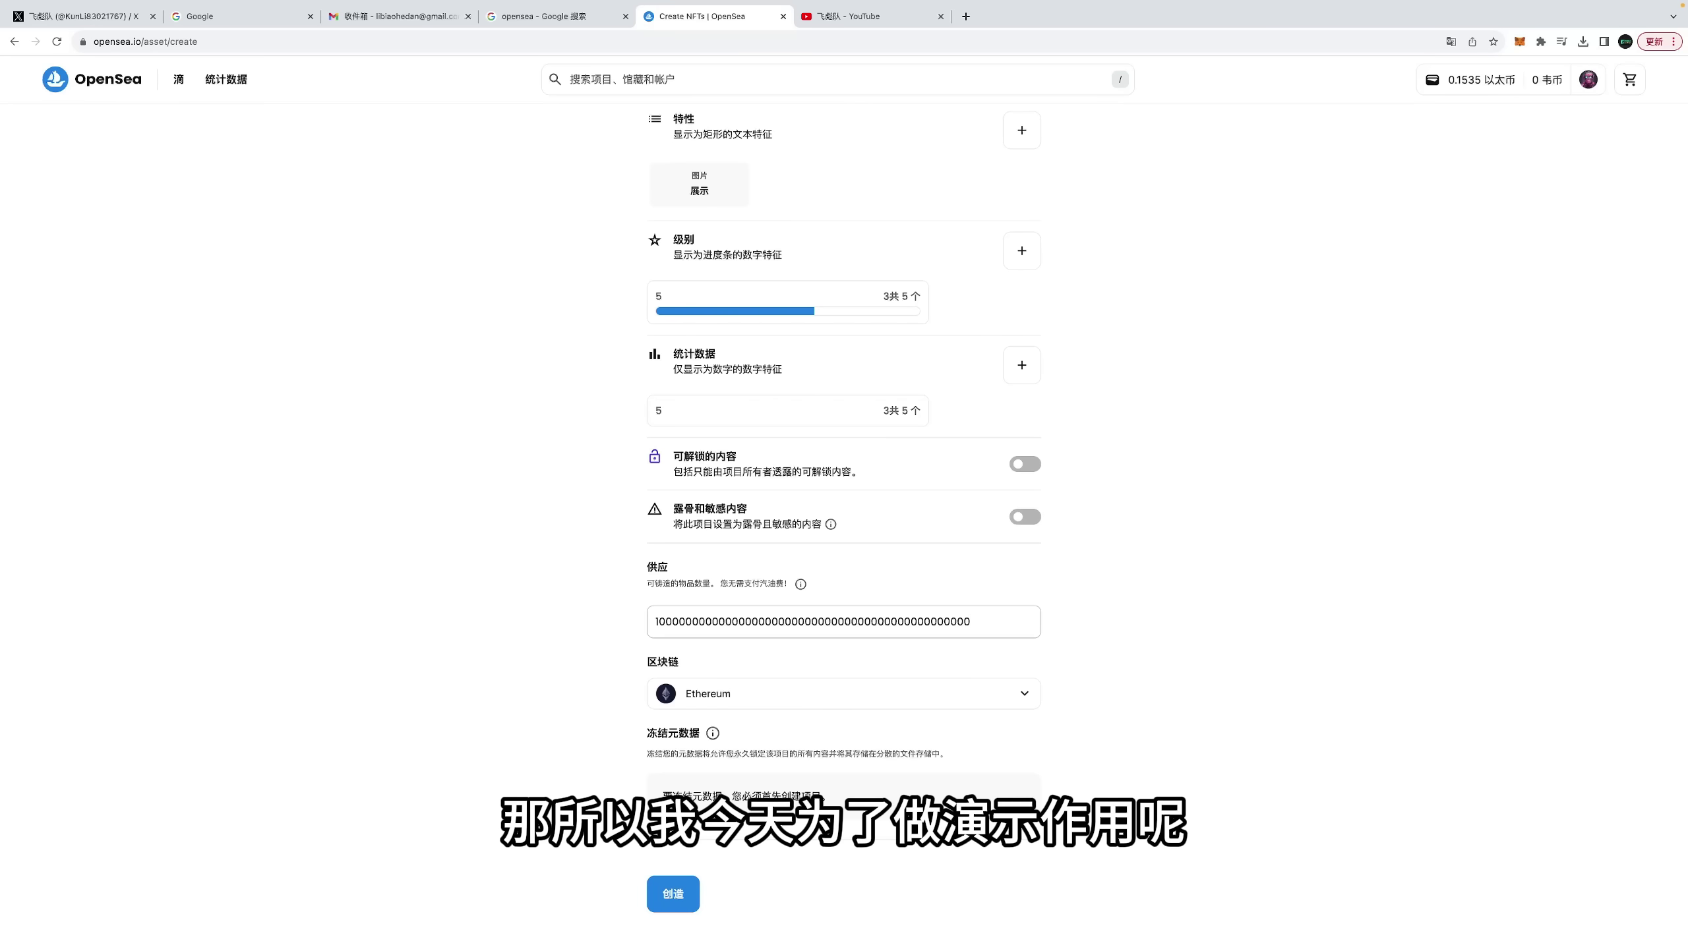
Step: Clear the oversized supply quantity and set the supply to 1
{"action": "key", "text": "BackSpace"}
{"action": "key", "text": "BackSpace"}
{"action": "key", "text": "BackSpace"}
{"action": "key", "text": "BackSpace"}
{"action": "key", "text": "BackSpace"}
{"action": "key", "text": "BackSpace"}
{"action": "key", "text": "BackSpace"}
{"action": "key", "text": "BackSpace"}
{"action": "key", "text": "BackSpace"}
{"action": "key", "text": "BackSpace"}
{"action": "key", "text": "BackSpace"}
{"action": "key", "text": "BackSpace"}
{"action": "key", "text": "BackSpace"}
{"action": "key", "text": "BackSpace"}
{"action": "key", "text": "BackSpace"}
{"action": "key", "text": "BackSpace"}
{"action": "key", "text": "BackSpace"}
{"action": "key", "text": "BackSpace"}
{"action": "key", "text": "BackSpace"}
{"action": "key", "text": "BackSpace"}
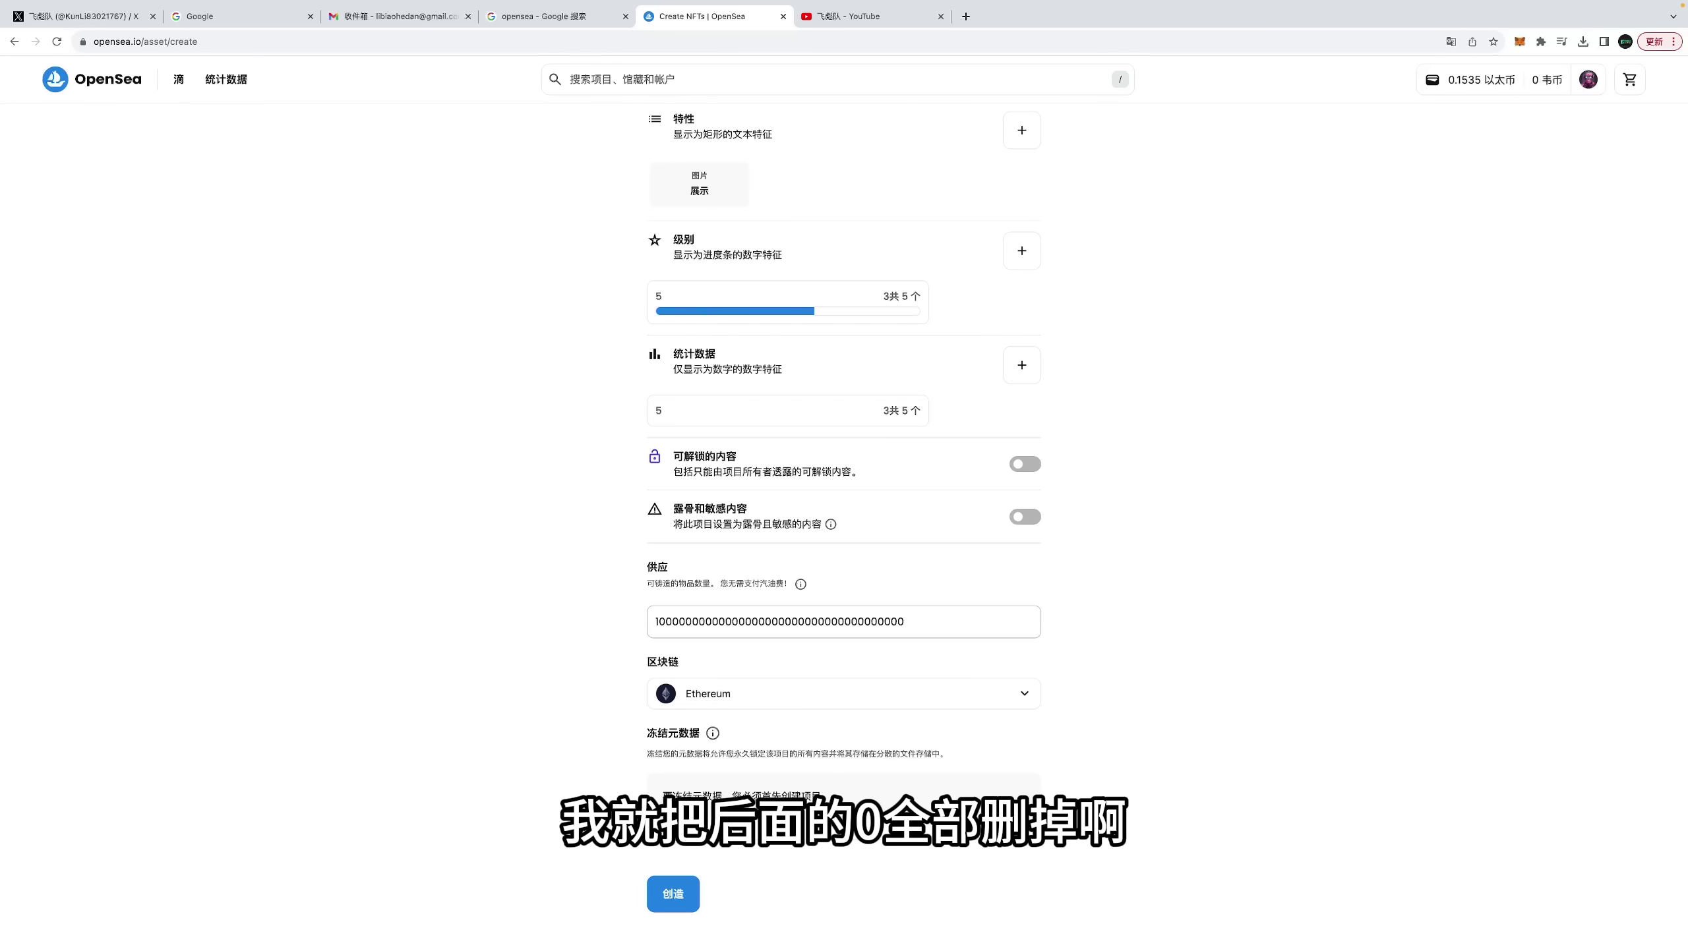
{"action": "key", "text": "BackSpace"}
{"action": "key", "text": "BackSpace"}
{"action": "key", "text": "BackSpace"}
{"action": "key", "text": "BackSpace"}
{"action": "key", "text": "BackSpace"}
{"action": "key", "text": "BackSpace"}
{"action": "key", "text": "BackSpace"}
{"action": "key", "text": "BackSpace"}
{"action": "key", "text": "BackSpace"}
{"action": "key", "text": "BackSpace"}
{"action": "key", "text": "BackSpace"}
{"action": "key", "text": "BackSpace"}
{"action": "key", "text": "BackSpace"}
{"action": "key", "text": "BackSpace"}
{"action": "key", "text": "BackSpace"}
{"action": "key", "text": "BackSpace"}
{"action": "key", "text": "BackSpace"}
{"action": "key", "text": "BackSpace"}
{"action": "key", "text": "BackSpace"}
{"action": "key", "text": "BackSpace"}
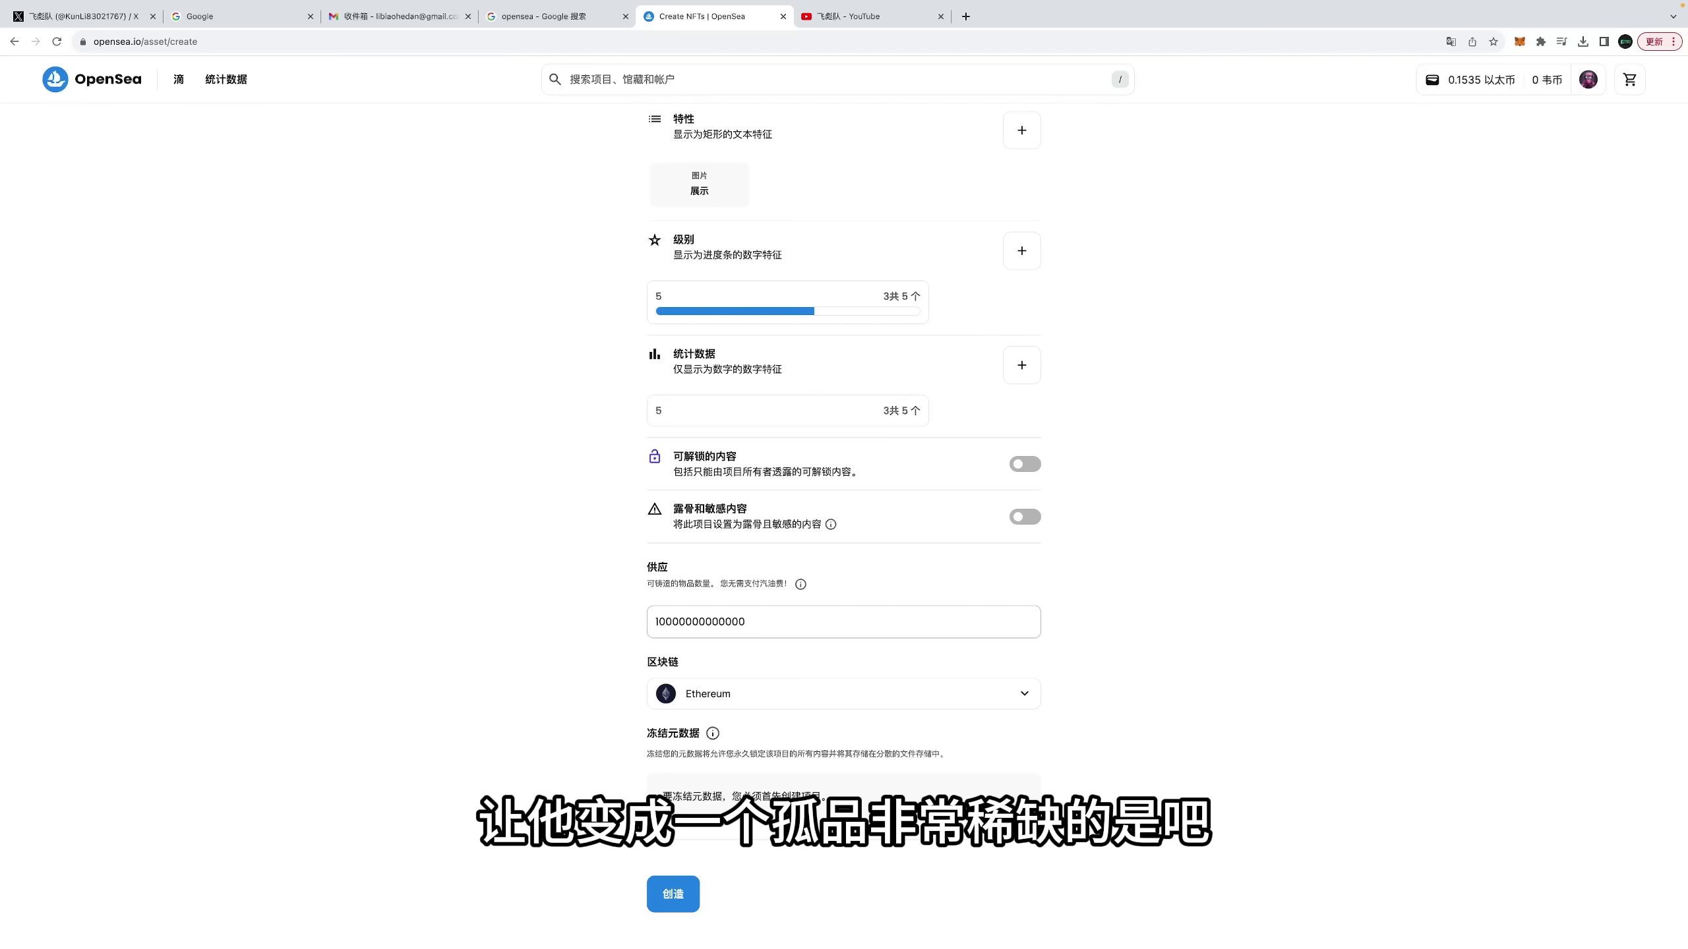
{"action": "key", "text": "BackSpace"}
{"action": "key", "text": "BackSpace"}
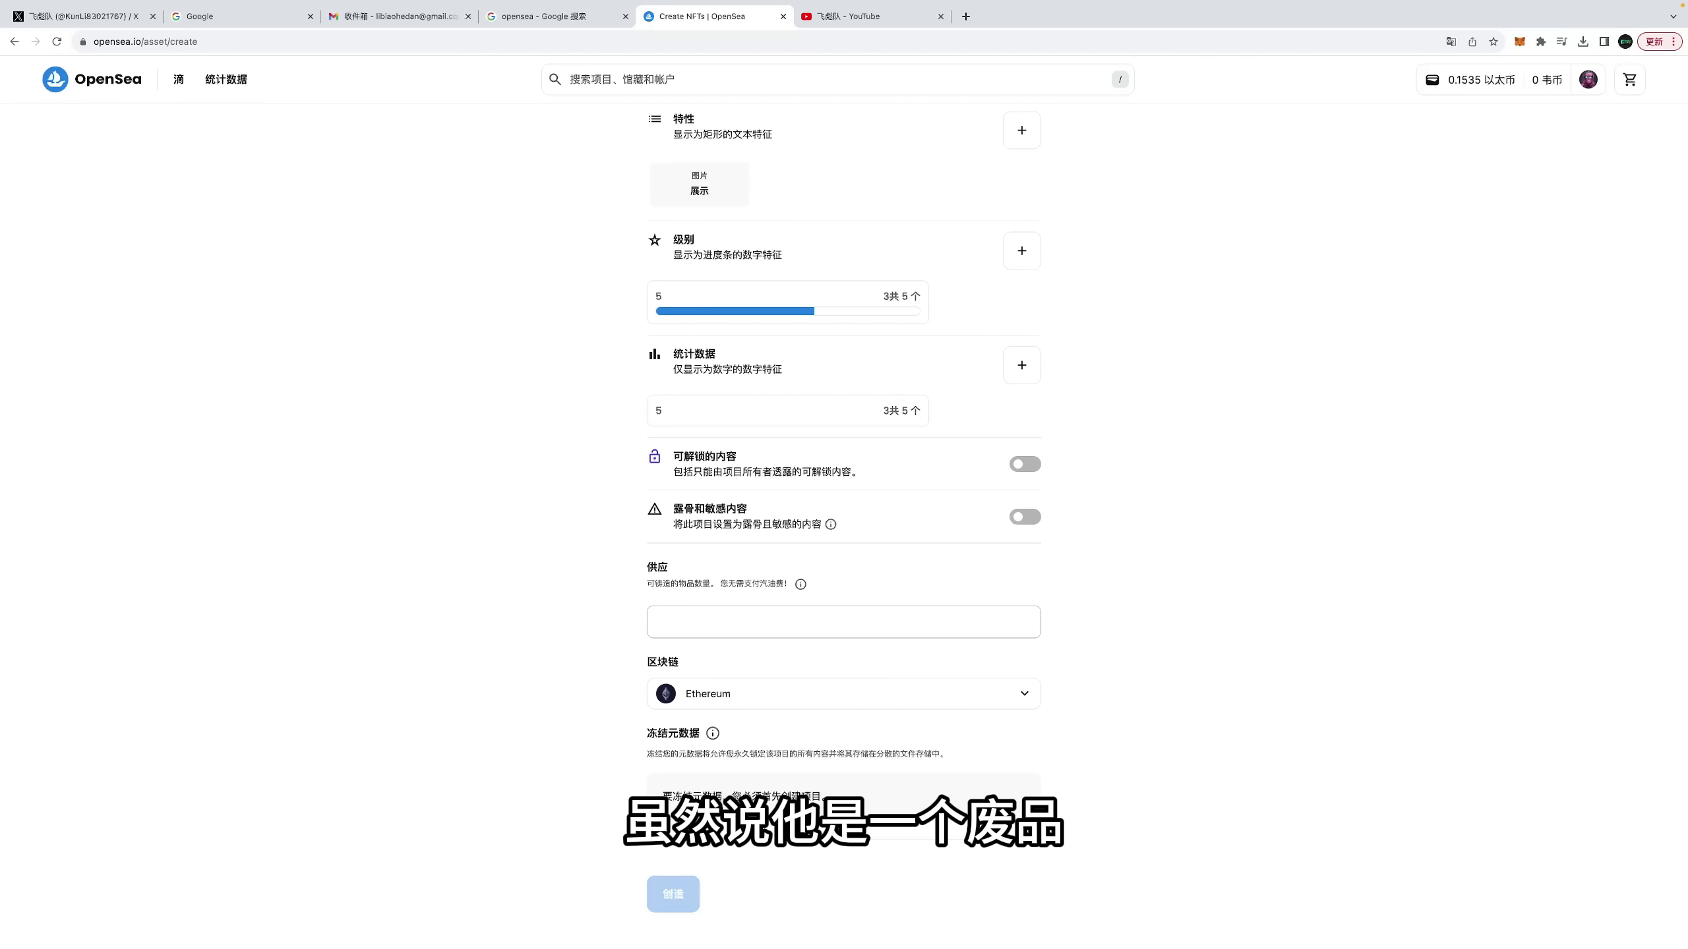
{"action": "type", "text": "1"}
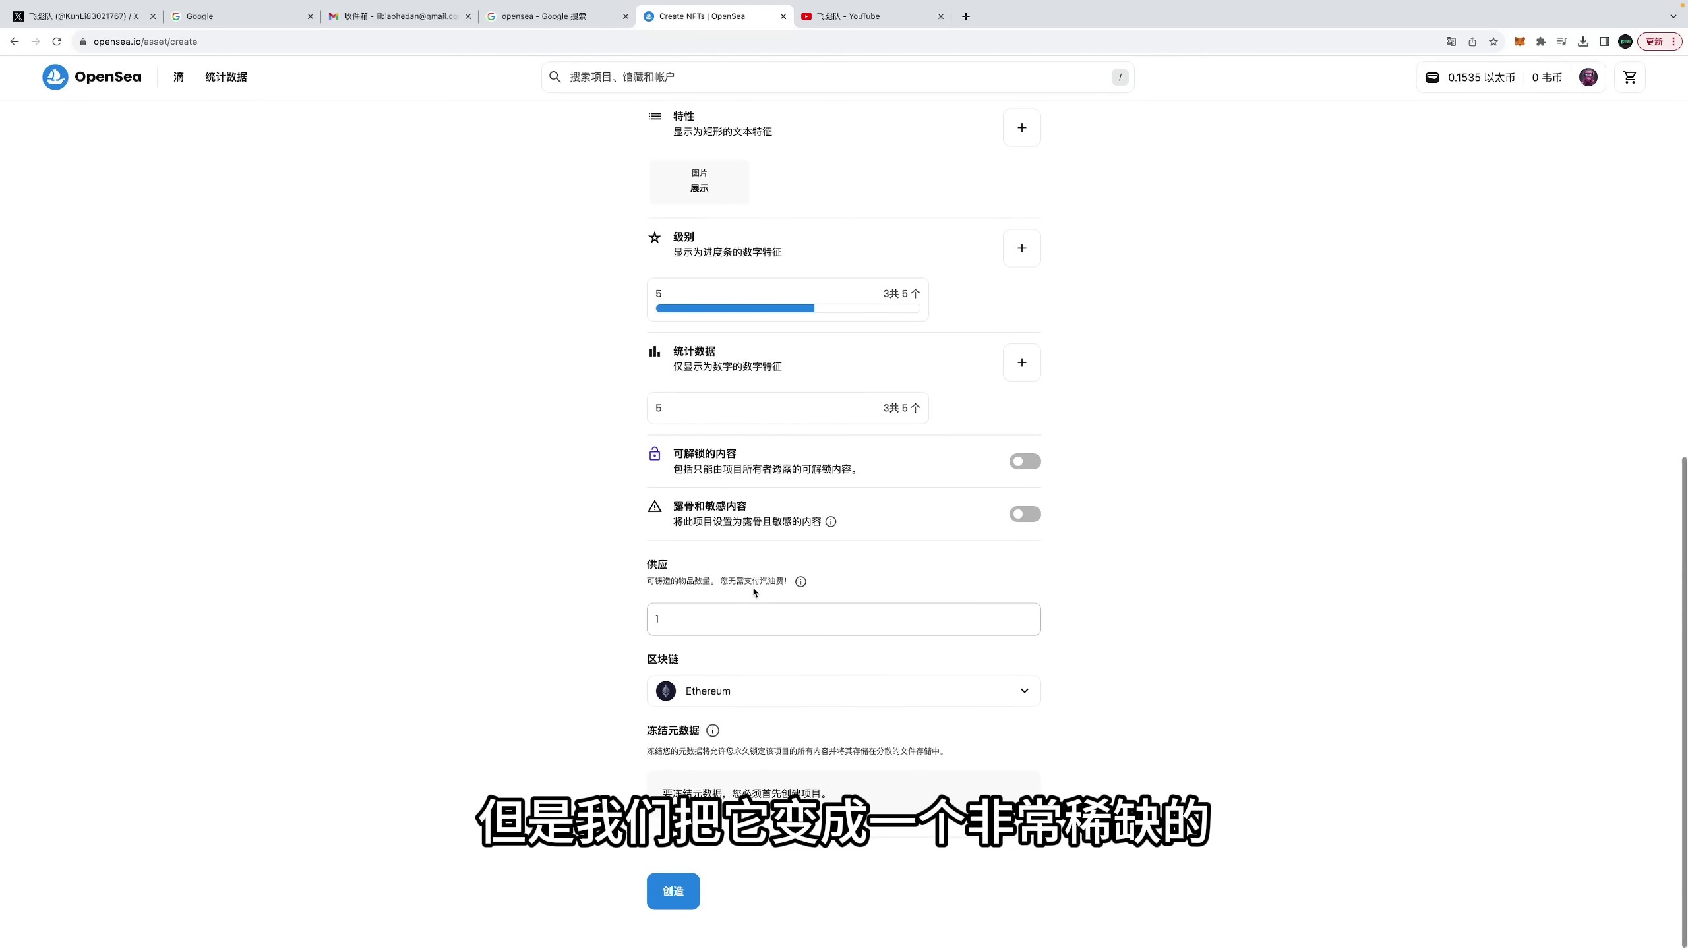
Step: Look through the available blockchain options for the item and keep Ethereum selected
{"action": "scroll", "coordinate": [751, 596], "scroll_direction": "up", "scroll_amount": 3}
{"action": "scroll", "coordinate": [751, 599], "scroll_direction": "down", "scroll_amount": 3}
{"action": "scroll", "coordinate": [752, 602], "scroll_direction": "down", "scroll_amount": 1}
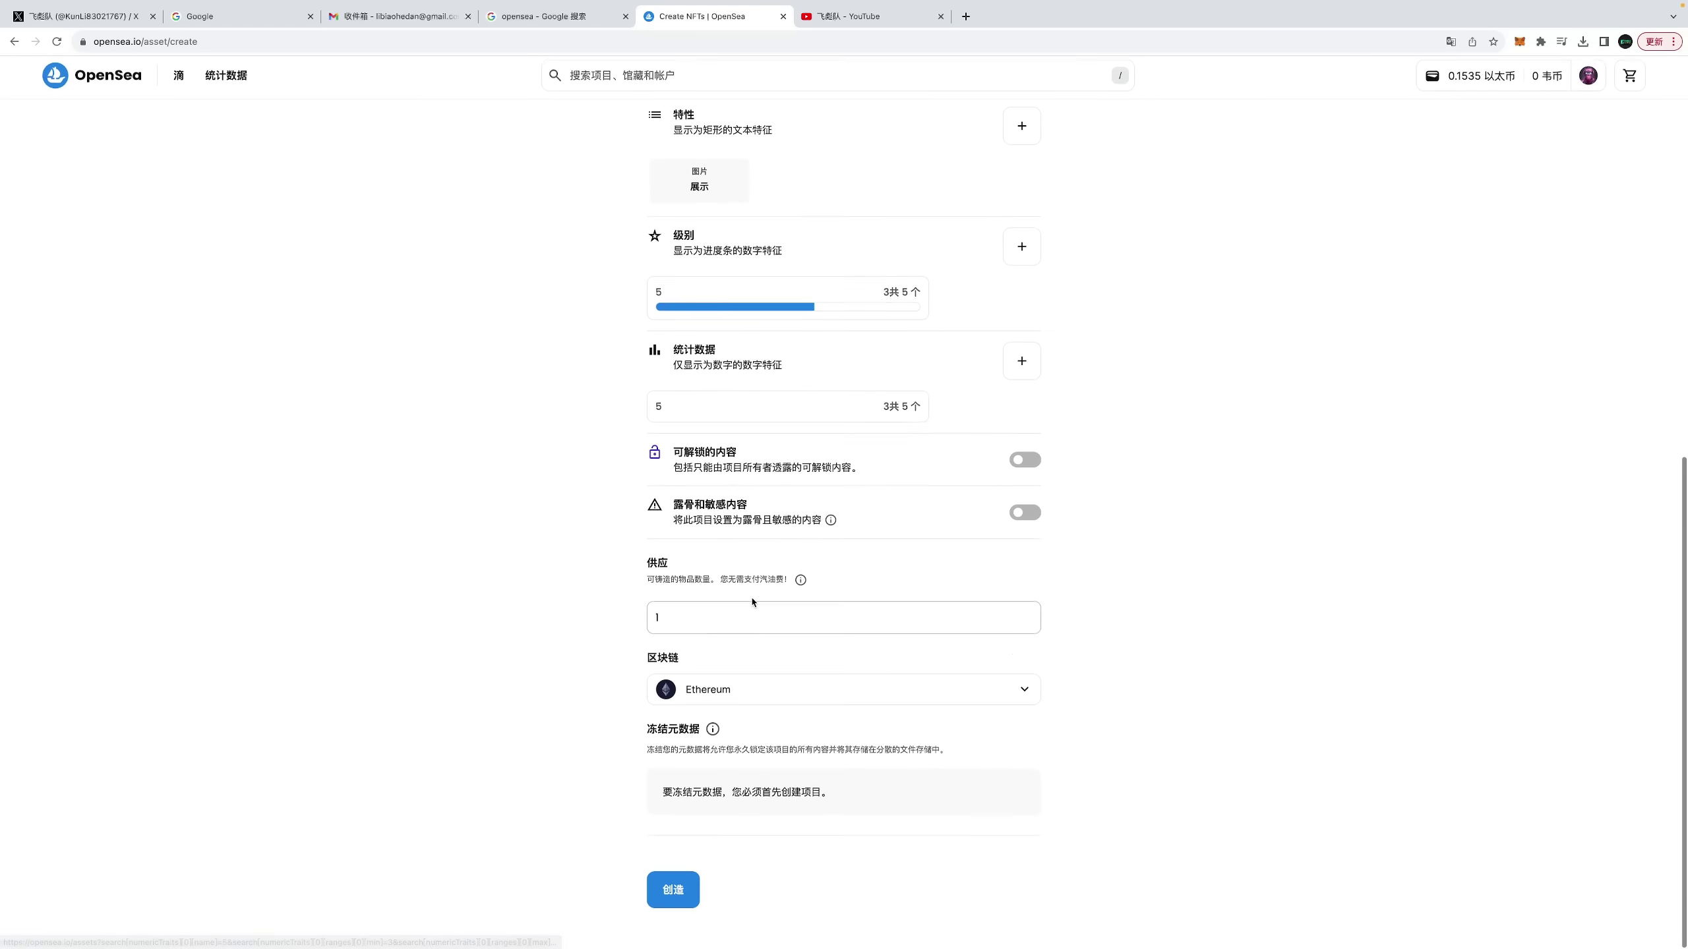
{"action": "left_click", "coordinate": [829, 698]}
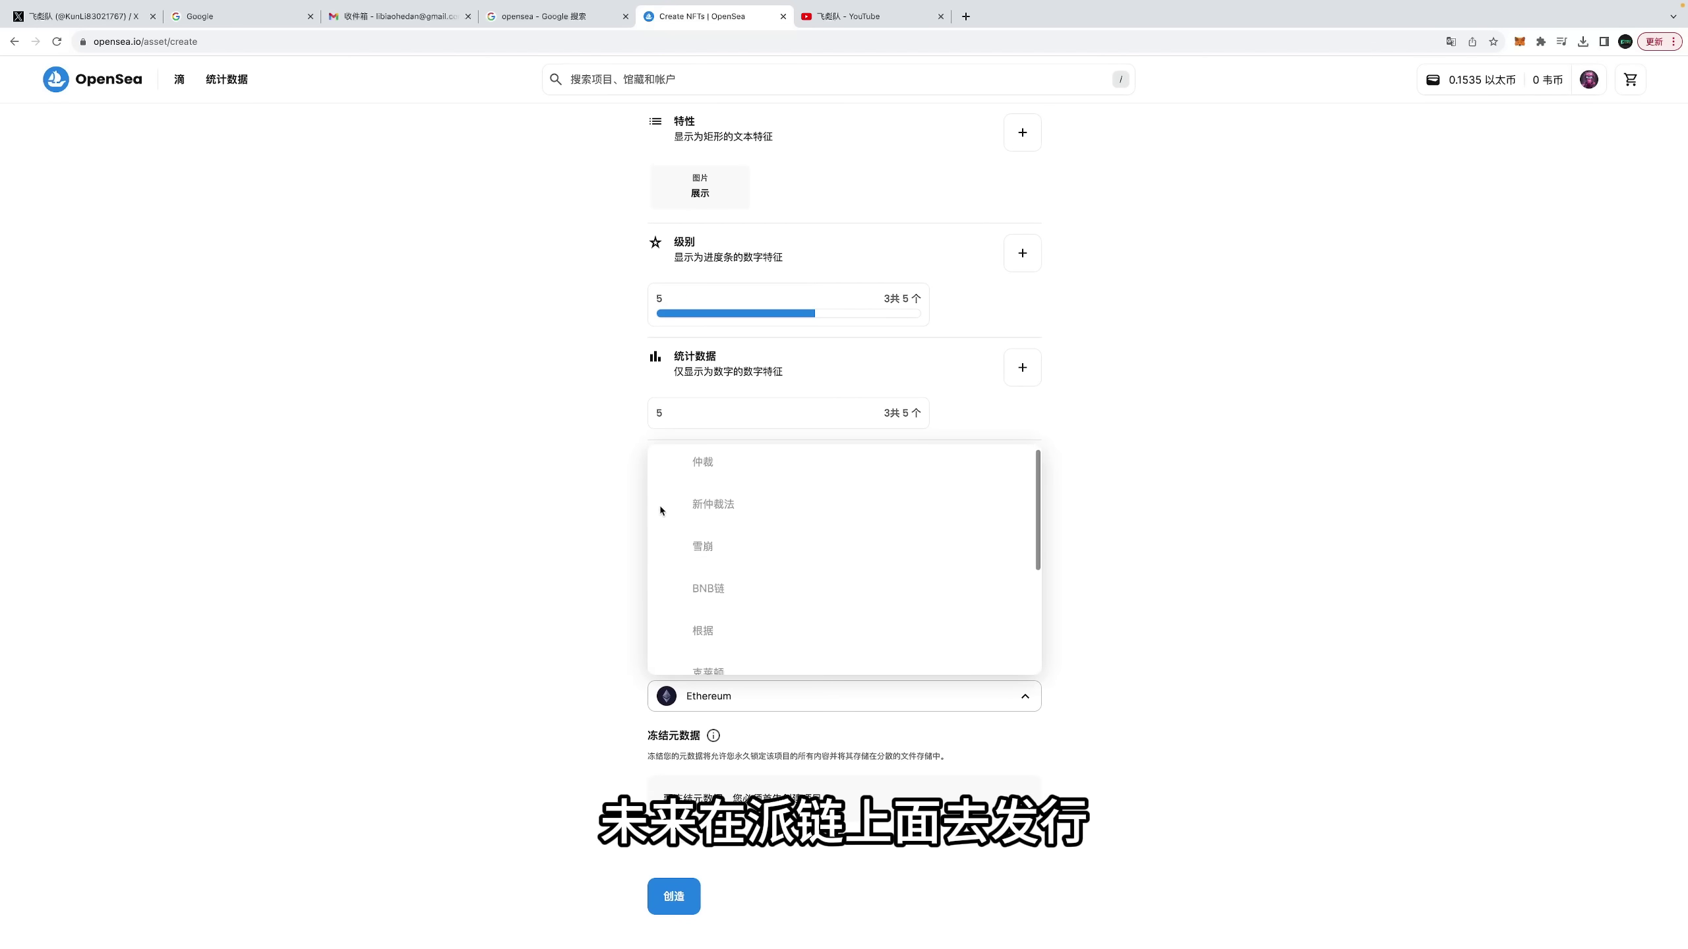
{"action": "scroll", "coordinate": [739, 511], "scroll_direction": "down", "scroll_amount": 1}
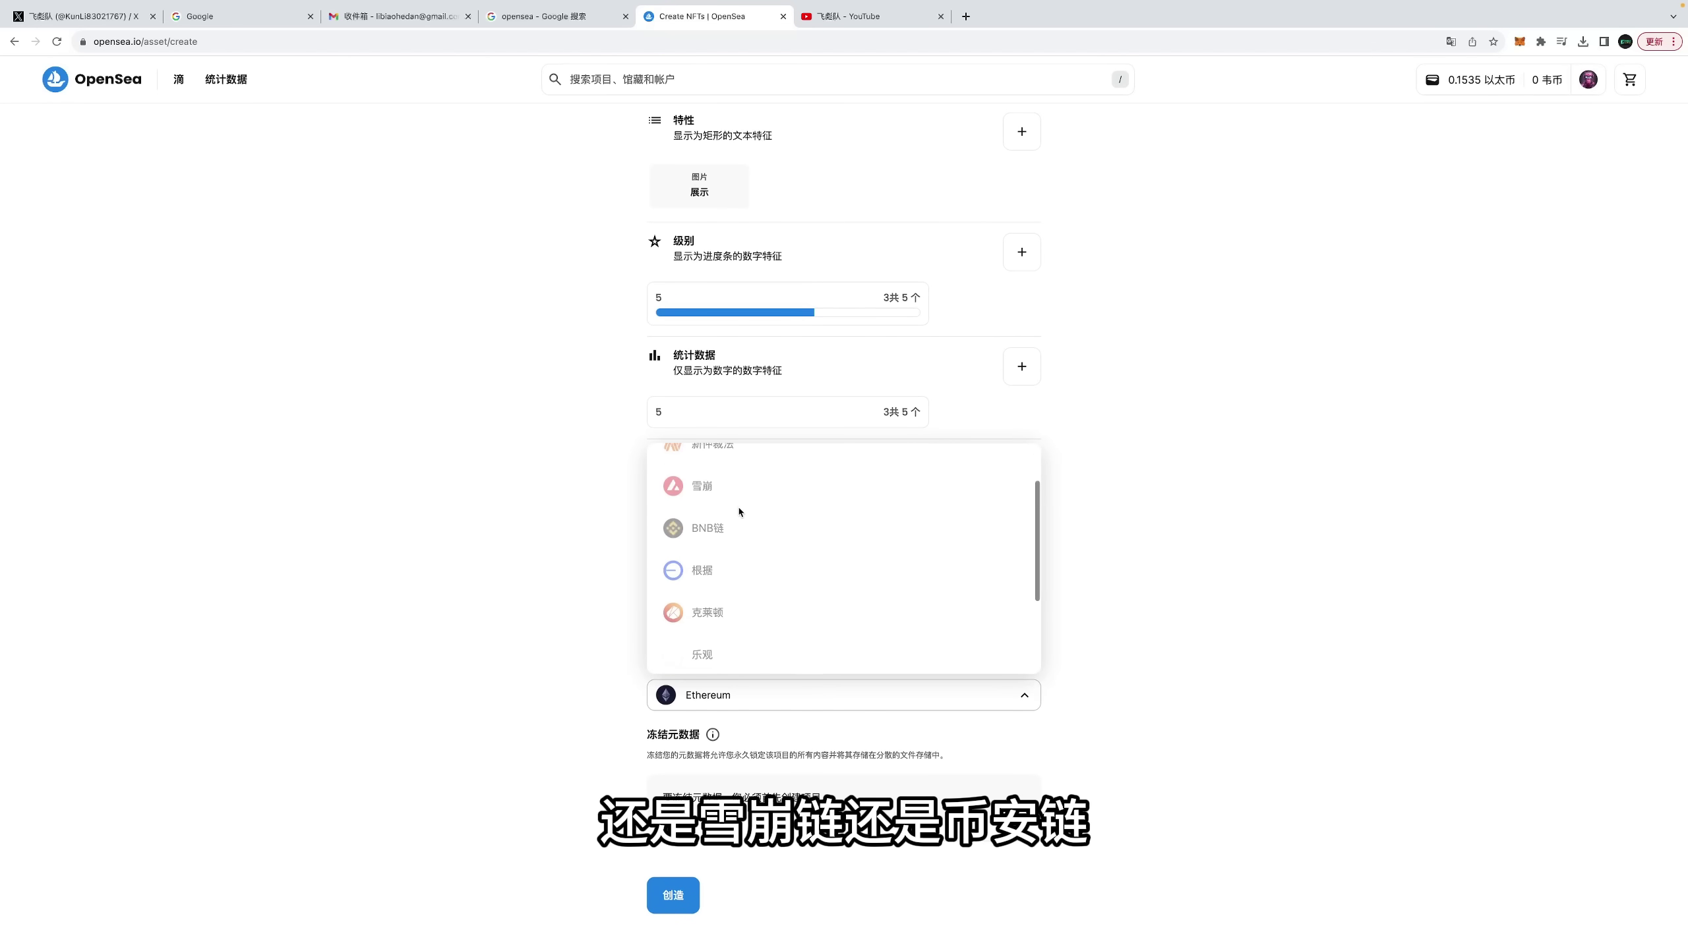
{"action": "scroll", "coordinate": [739, 512], "scroll_direction": "down", "scroll_amount": 2}
{"action": "scroll", "coordinate": [740, 511], "scroll_direction": "down", "scroll_amount": 3}
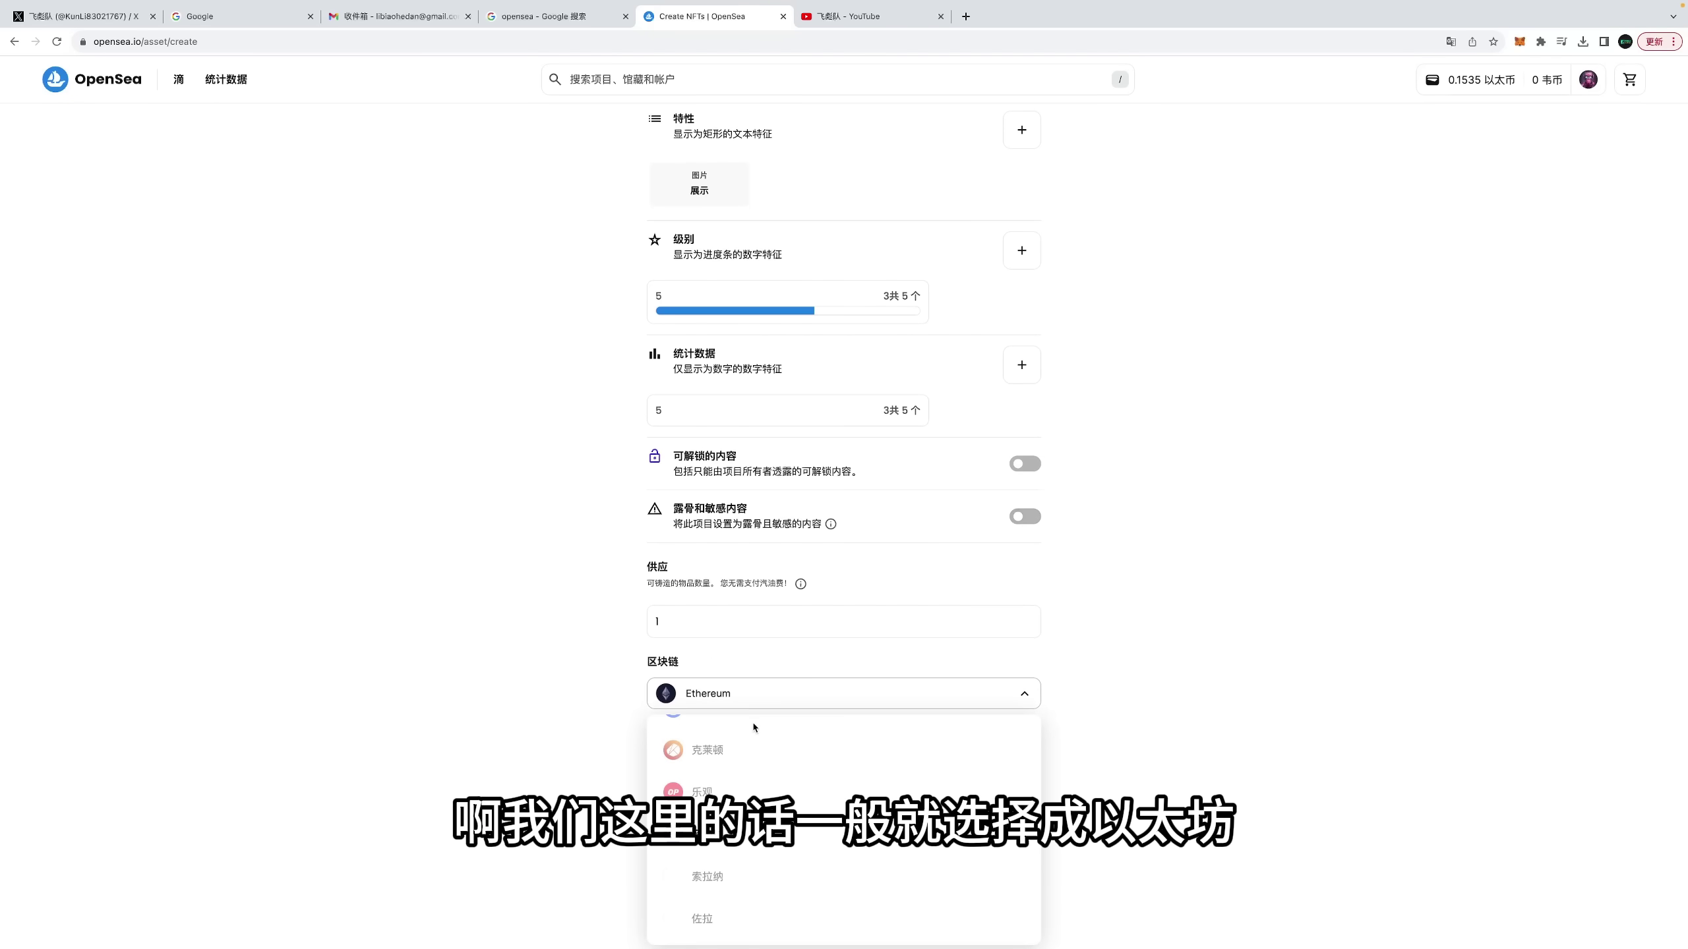
{"action": "left_click", "coordinate": [1218, 667]}
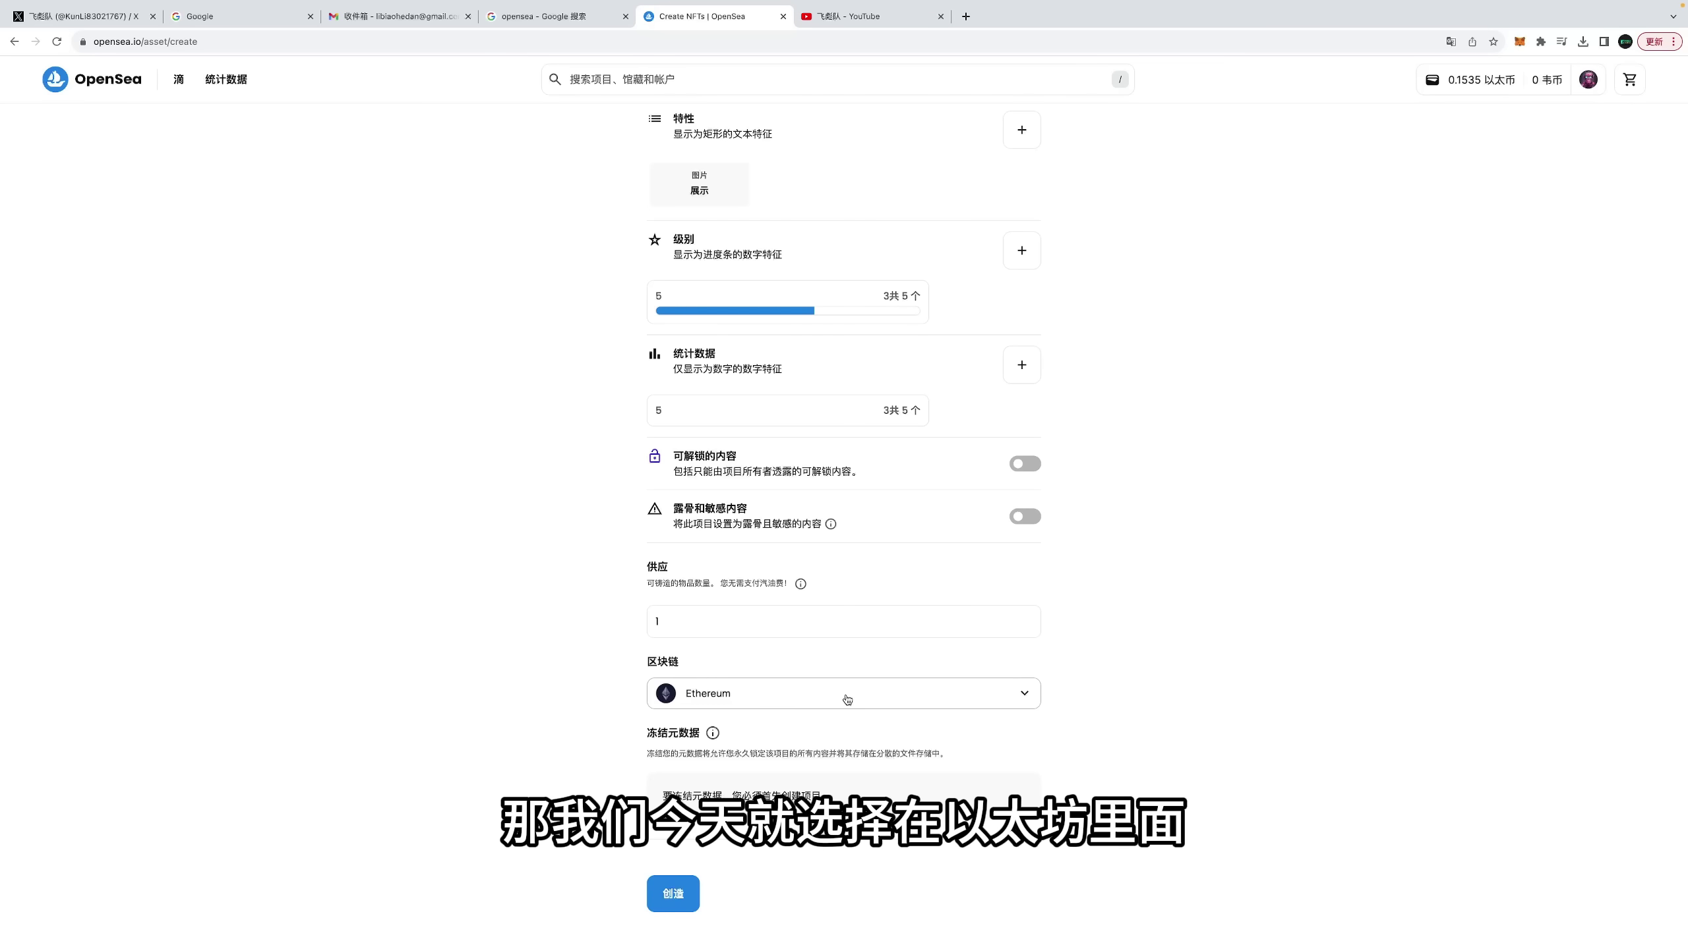
Step: Create the item, pass the human verification by selecting every image containing stairs, and dismiss the creation confirmation
{"action": "left_click", "coordinate": [673, 899]}
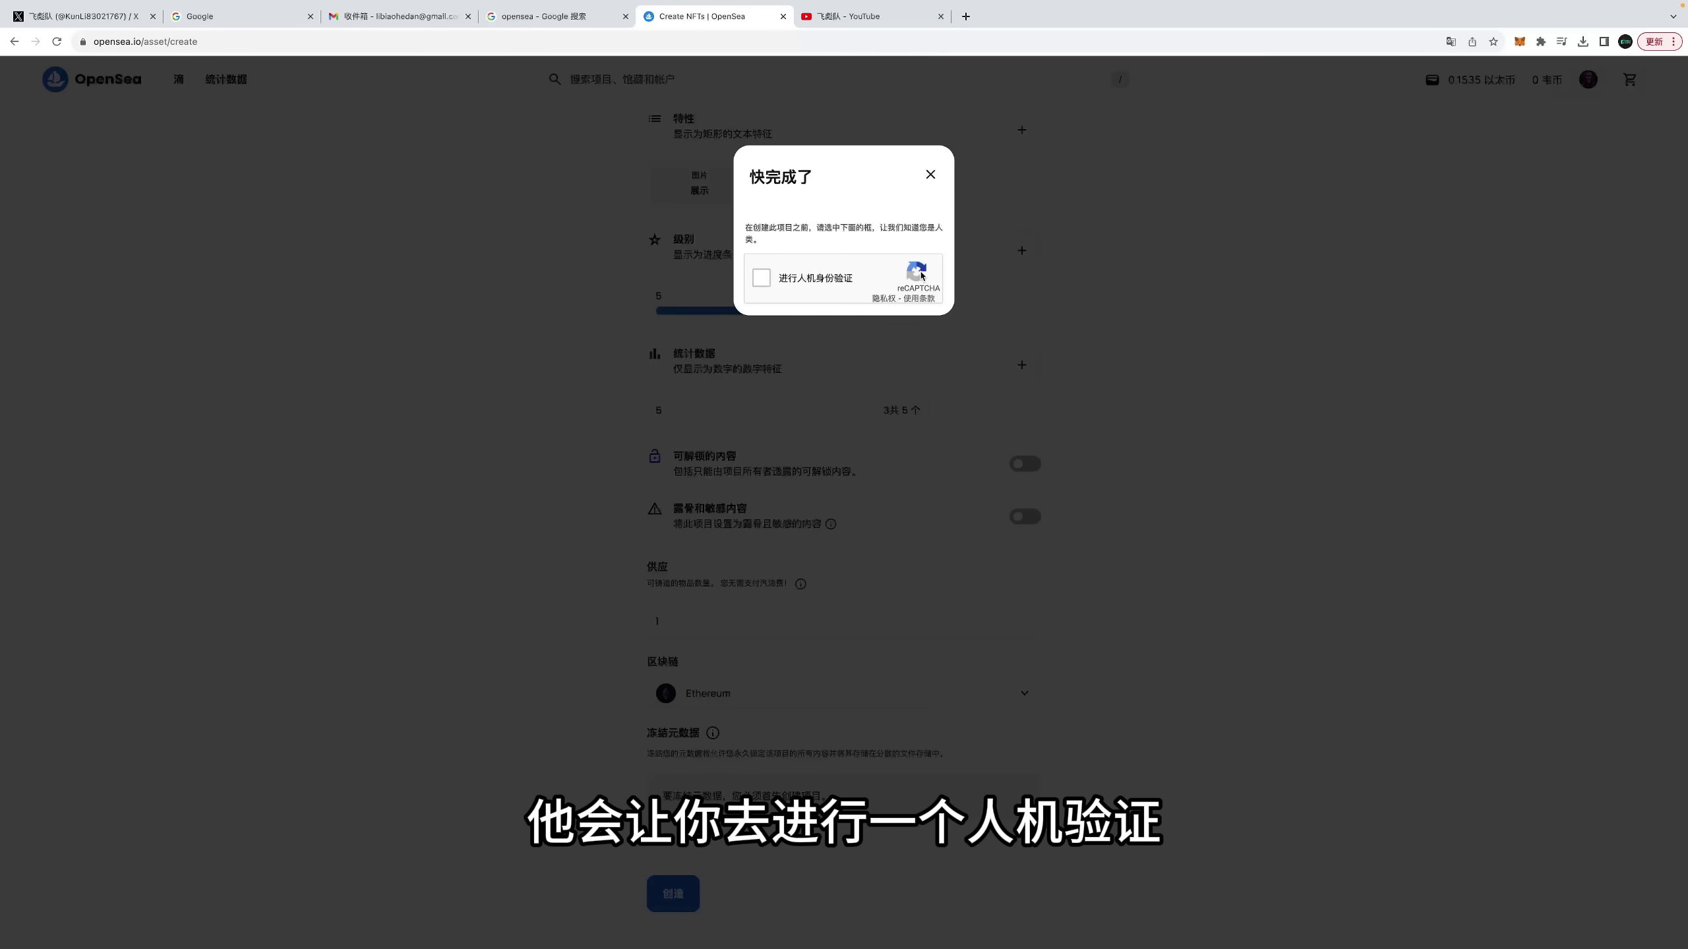
{"action": "left_click", "coordinate": [761, 279]}
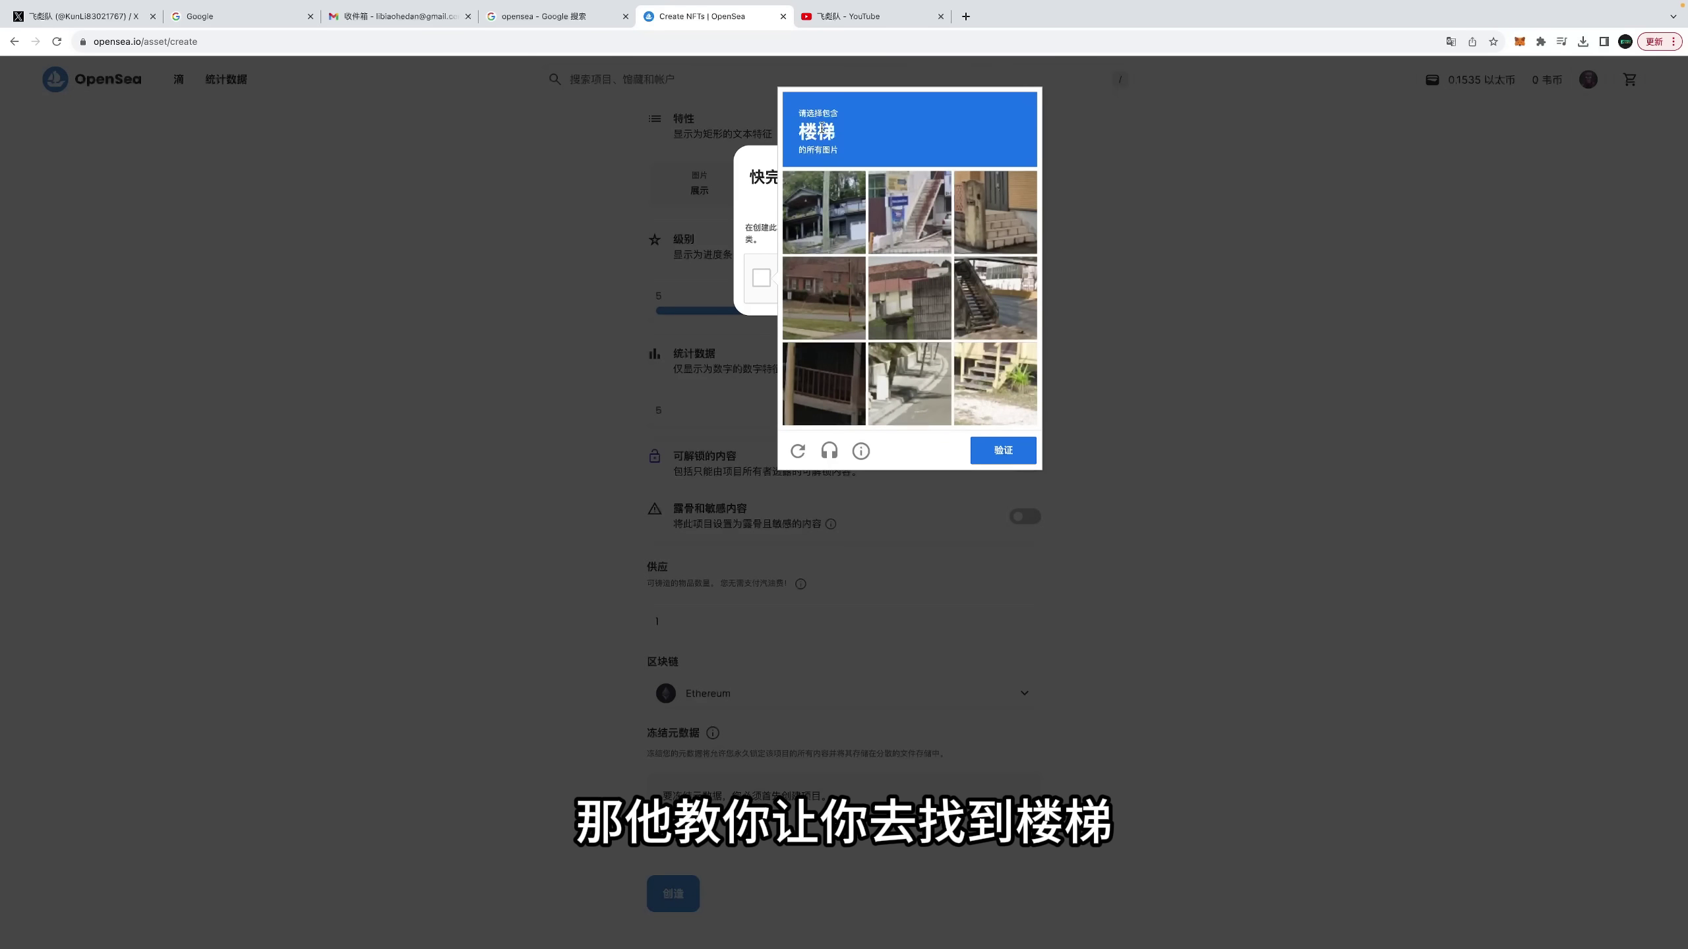
{"action": "left_click_drag", "start_coordinate": [917, 138], "coordinate": [768, 127]}
{"action": "left_click", "coordinate": [919, 232]}
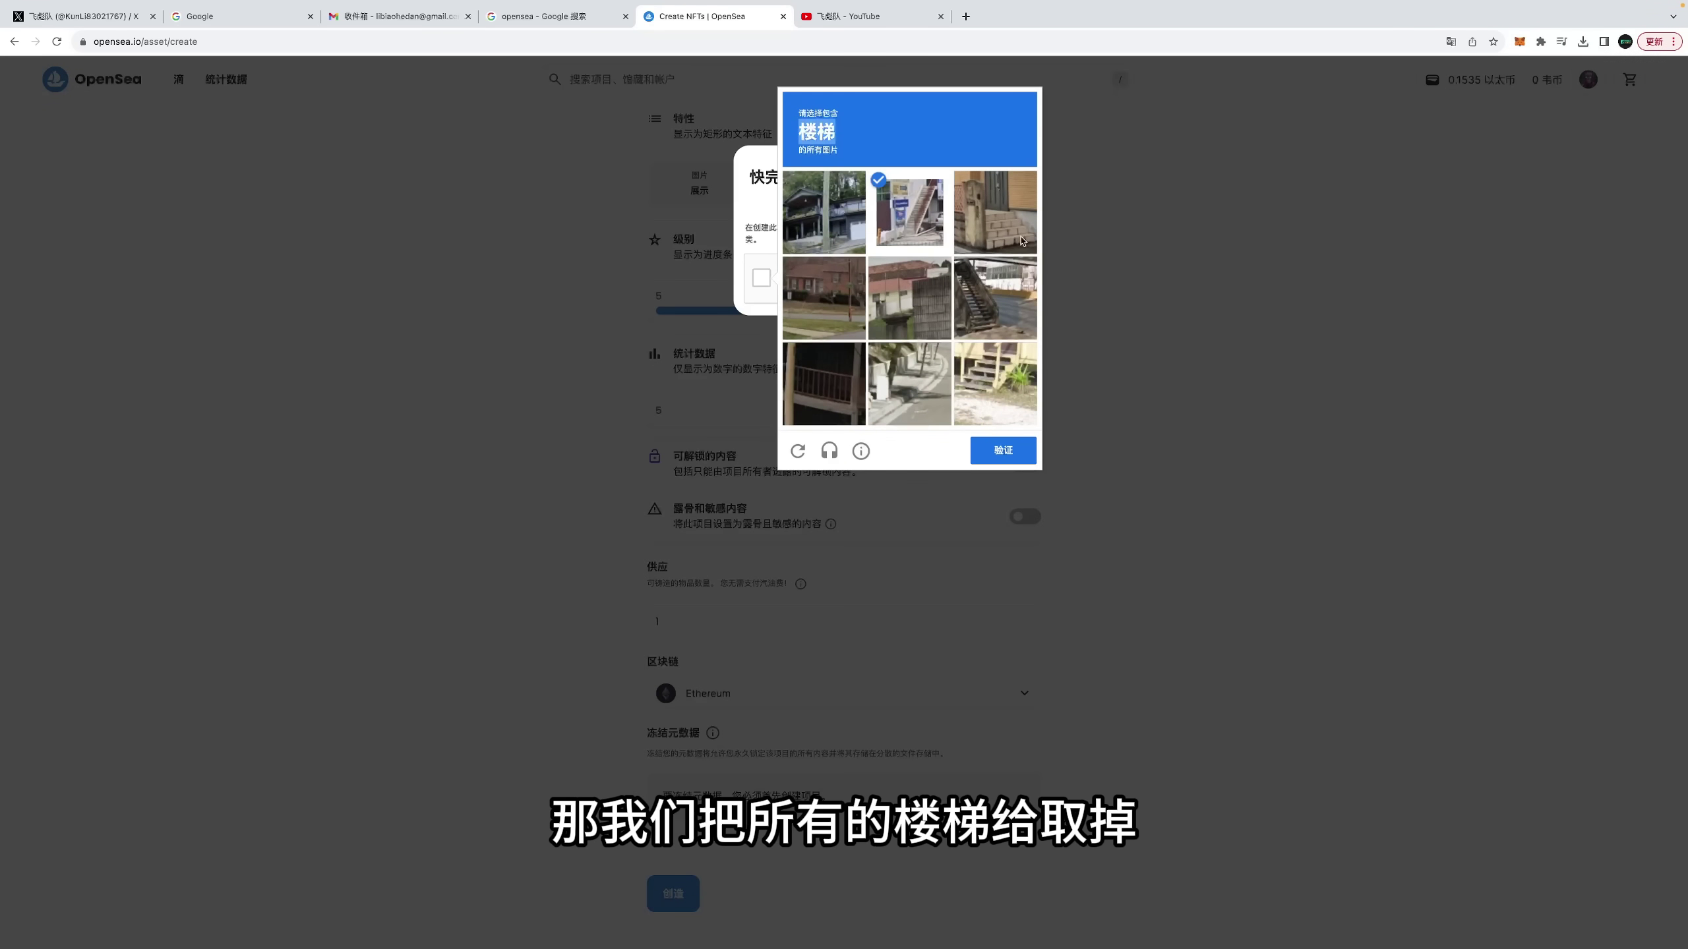
{"action": "left_click", "coordinate": [994, 219]}
{"action": "left_click", "coordinate": [979, 315]}
{"action": "left_click", "coordinate": [992, 386]}
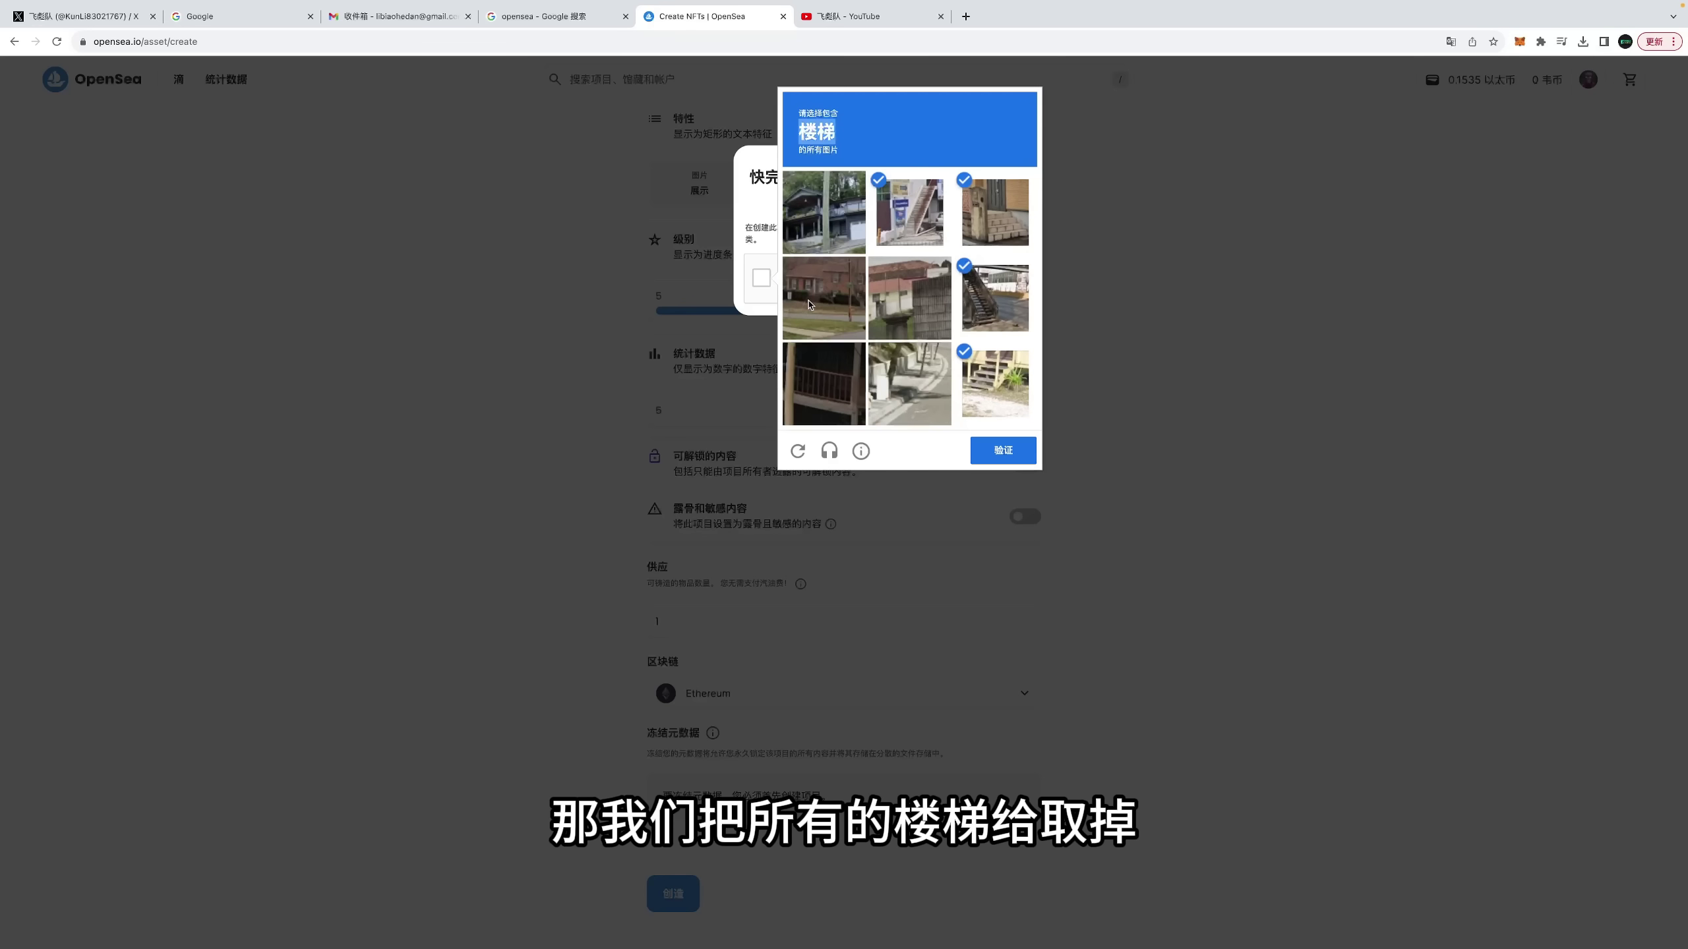
{"action": "left_click", "coordinate": [1015, 459]}
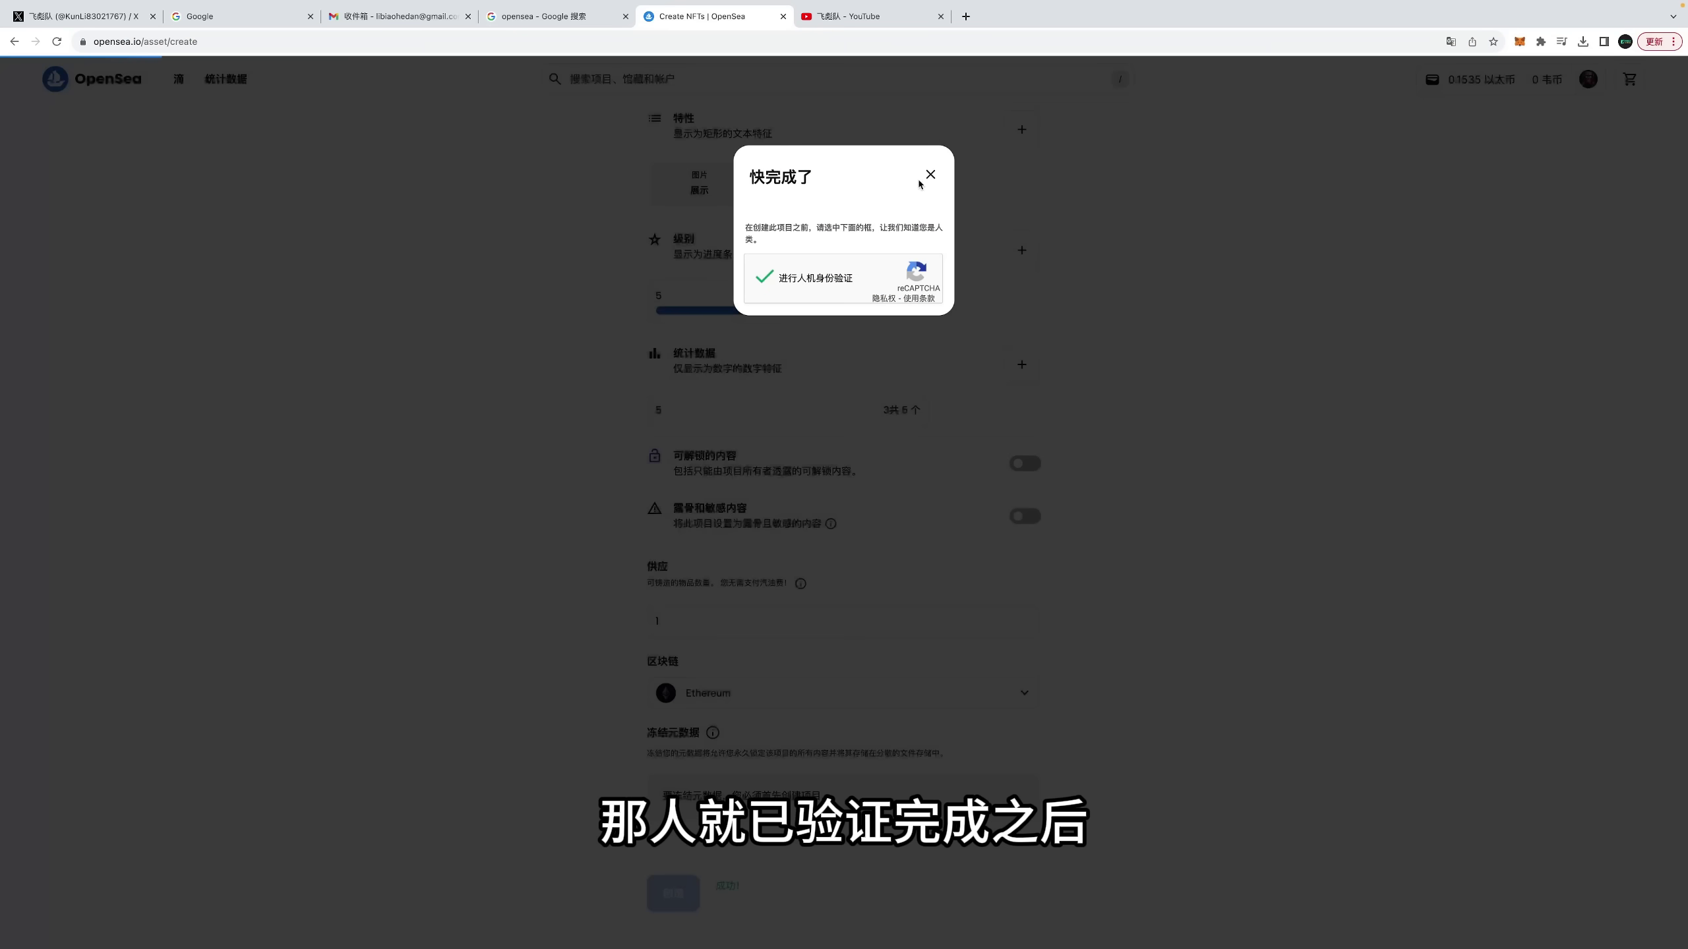
{"action": "left_click", "coordinate": [929, 175]}
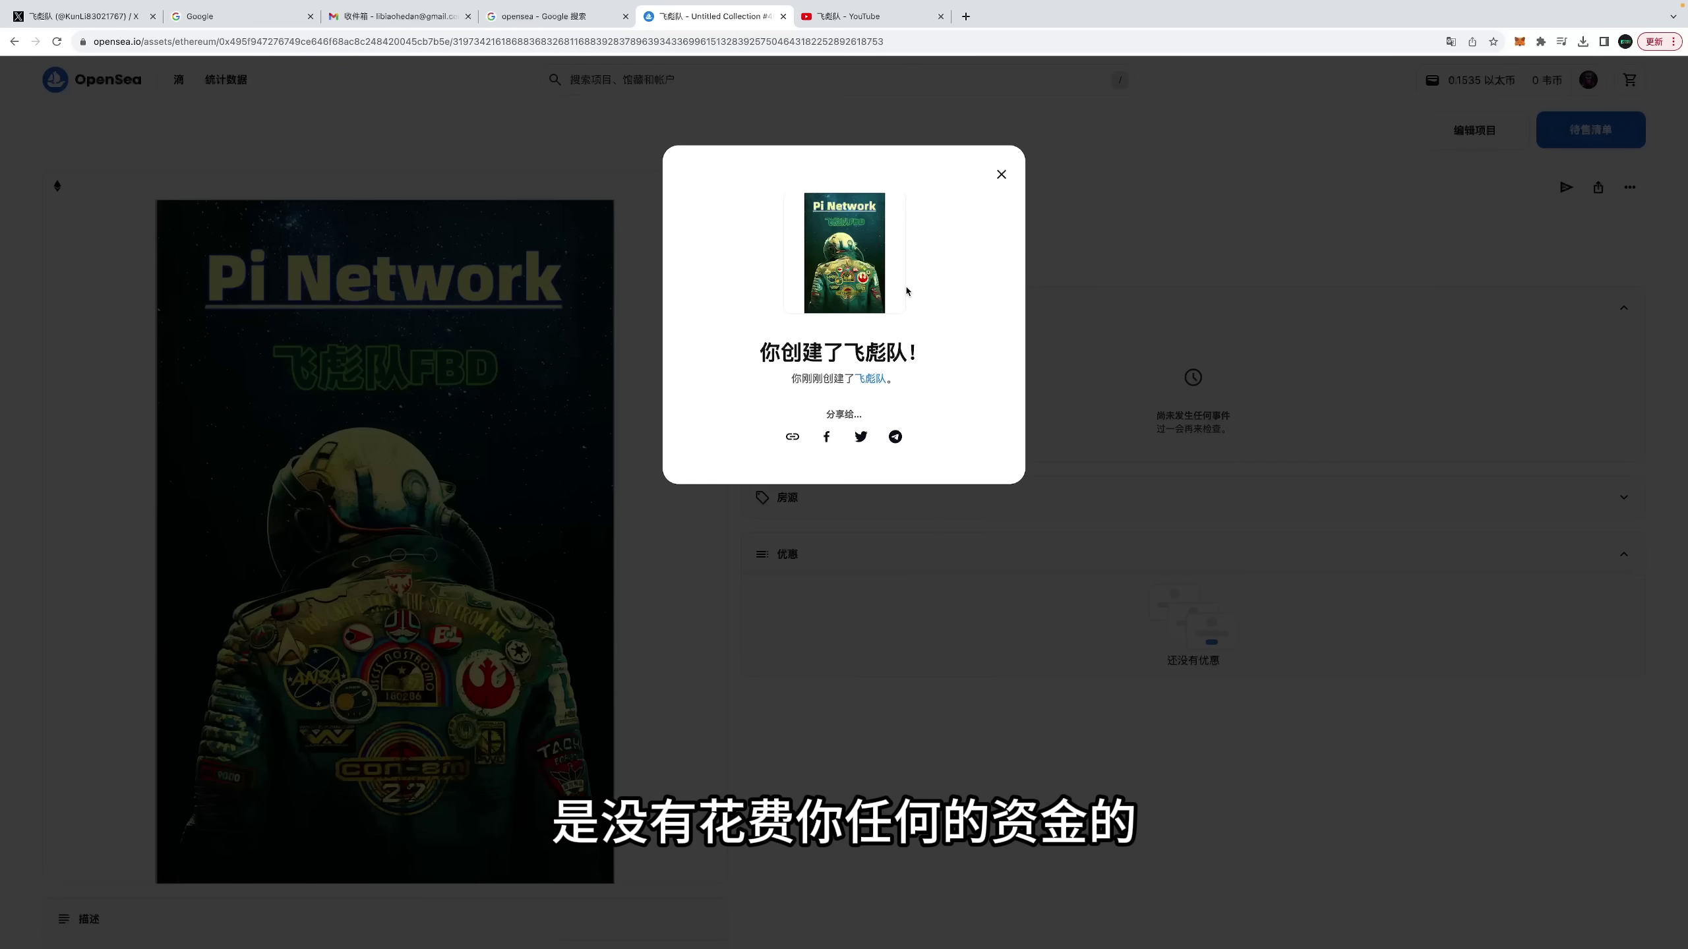
{"action": "left_click", "coordinate": [1001, 174]}
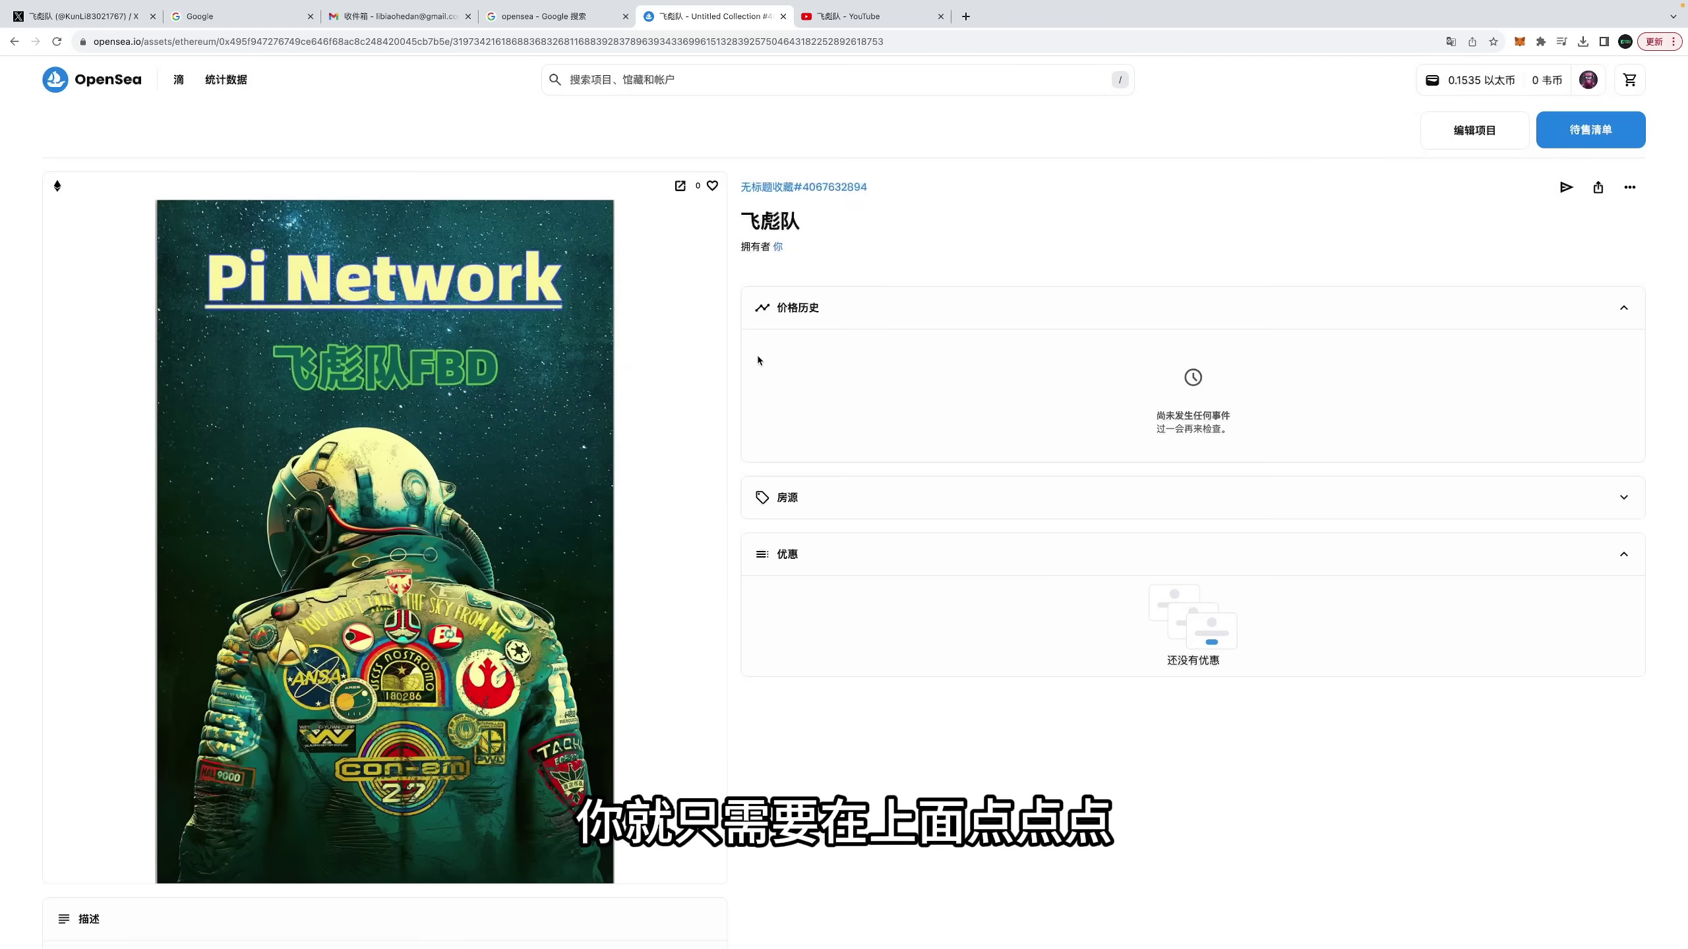
Step: Examine the new NFT's page, including its collection, description, traits, stats, levels, item activity and the rest of the collection
{"action": "scroll", "coordinate": [757, 360], "scroll_direction": "down", "scroll_amount": 3}
{"action": "scroll", "coordinate": [711, 365], "scroll_direction": "up", "scroll_amount": 3}
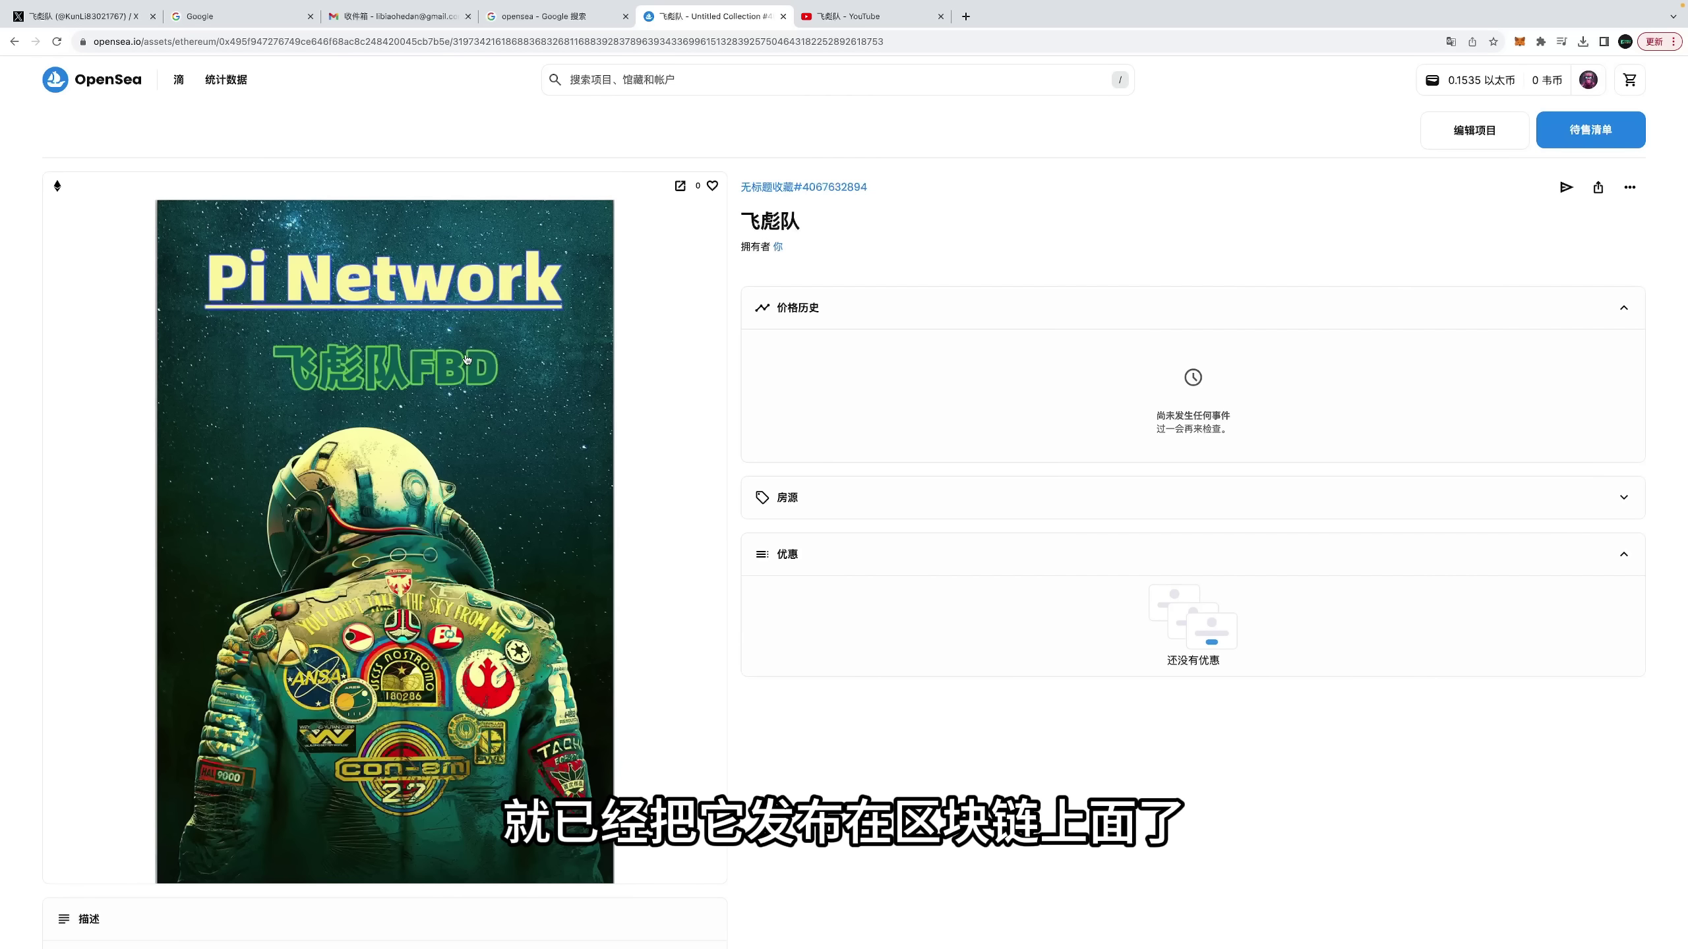
{"action": "mouse_move", "coordinate": [799, 190]}
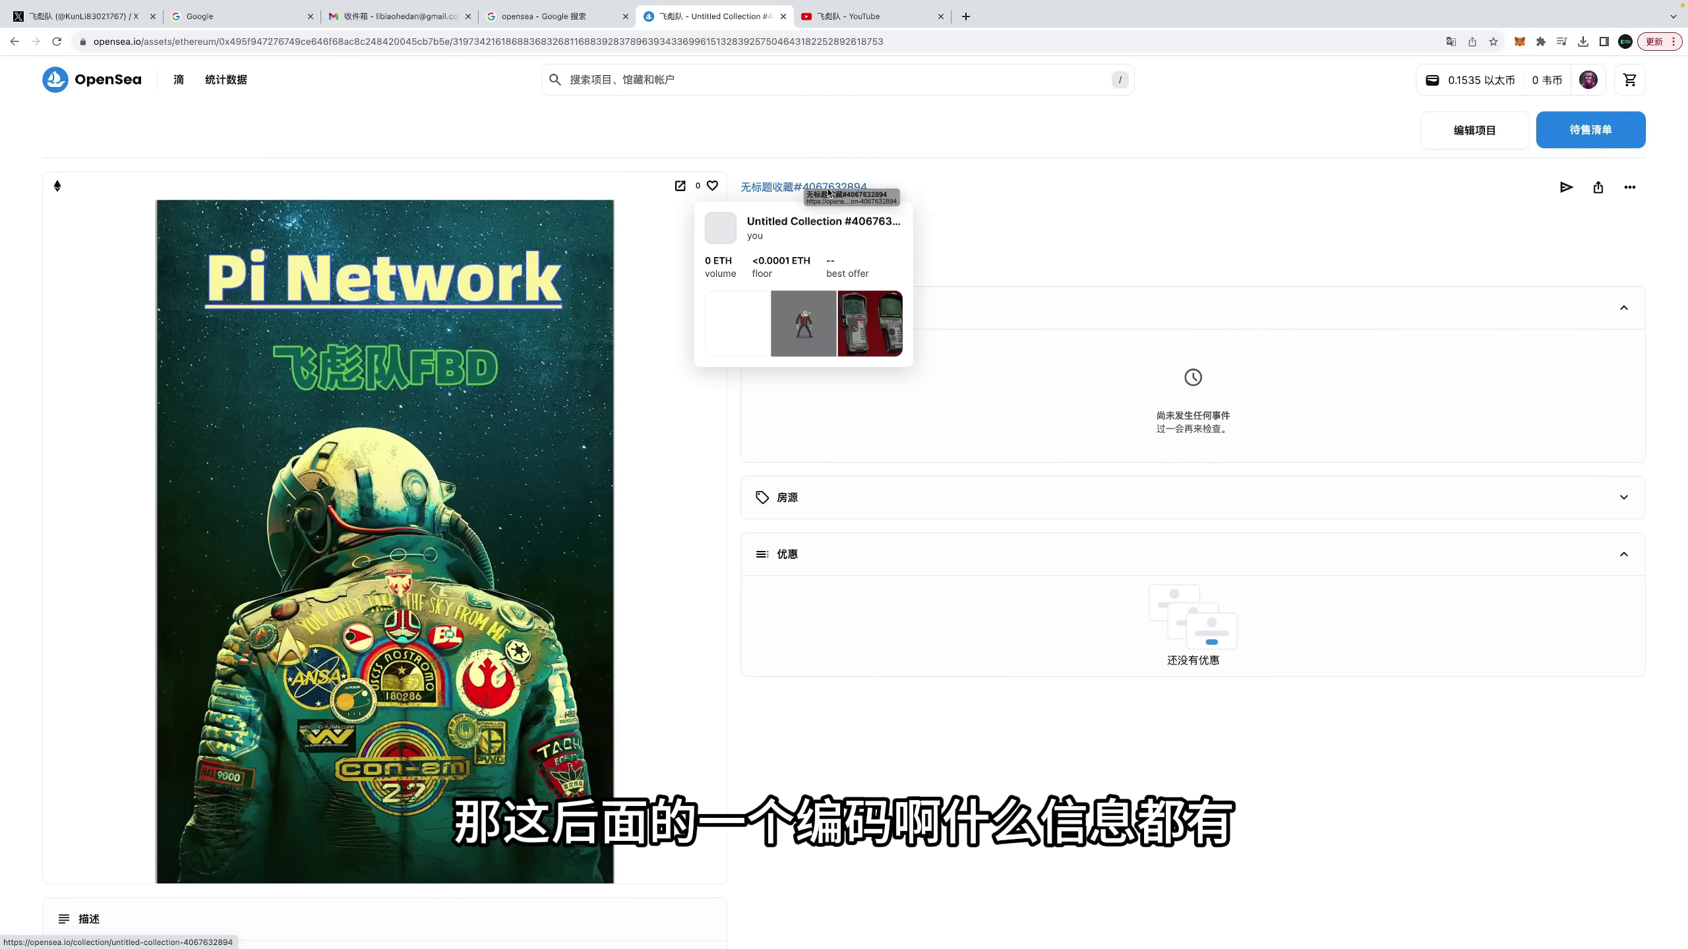
{"action": "scroll", "coordinate": [418, 396], "scroll_direction": "down", "scroll_amount": 2}
{"action": "scroll", "coordinate": [419, 396], "scroll_direction": "down", "scroll_amount": 5}
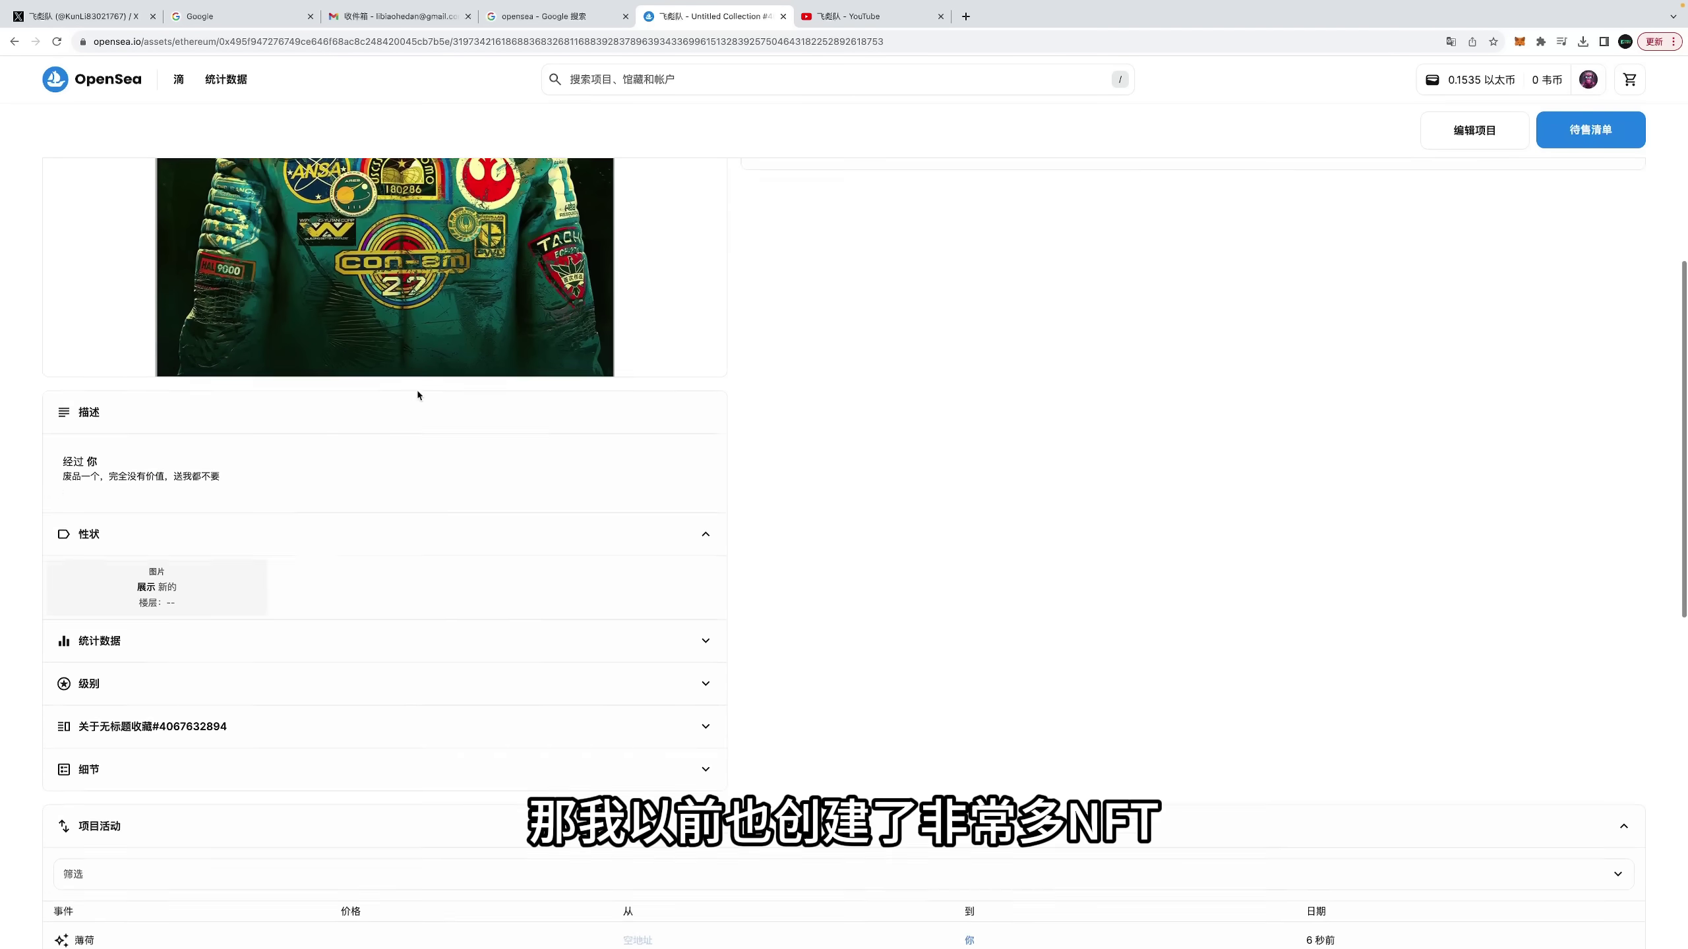
{"action": "scroll", "coordinate": [418, 395], "scroll_direction": "up", "scroll_amount": 2}
{"action": "scroll", "coordinate": [419, 395], "scroll_direction": "up", "scroll_amount": 3}
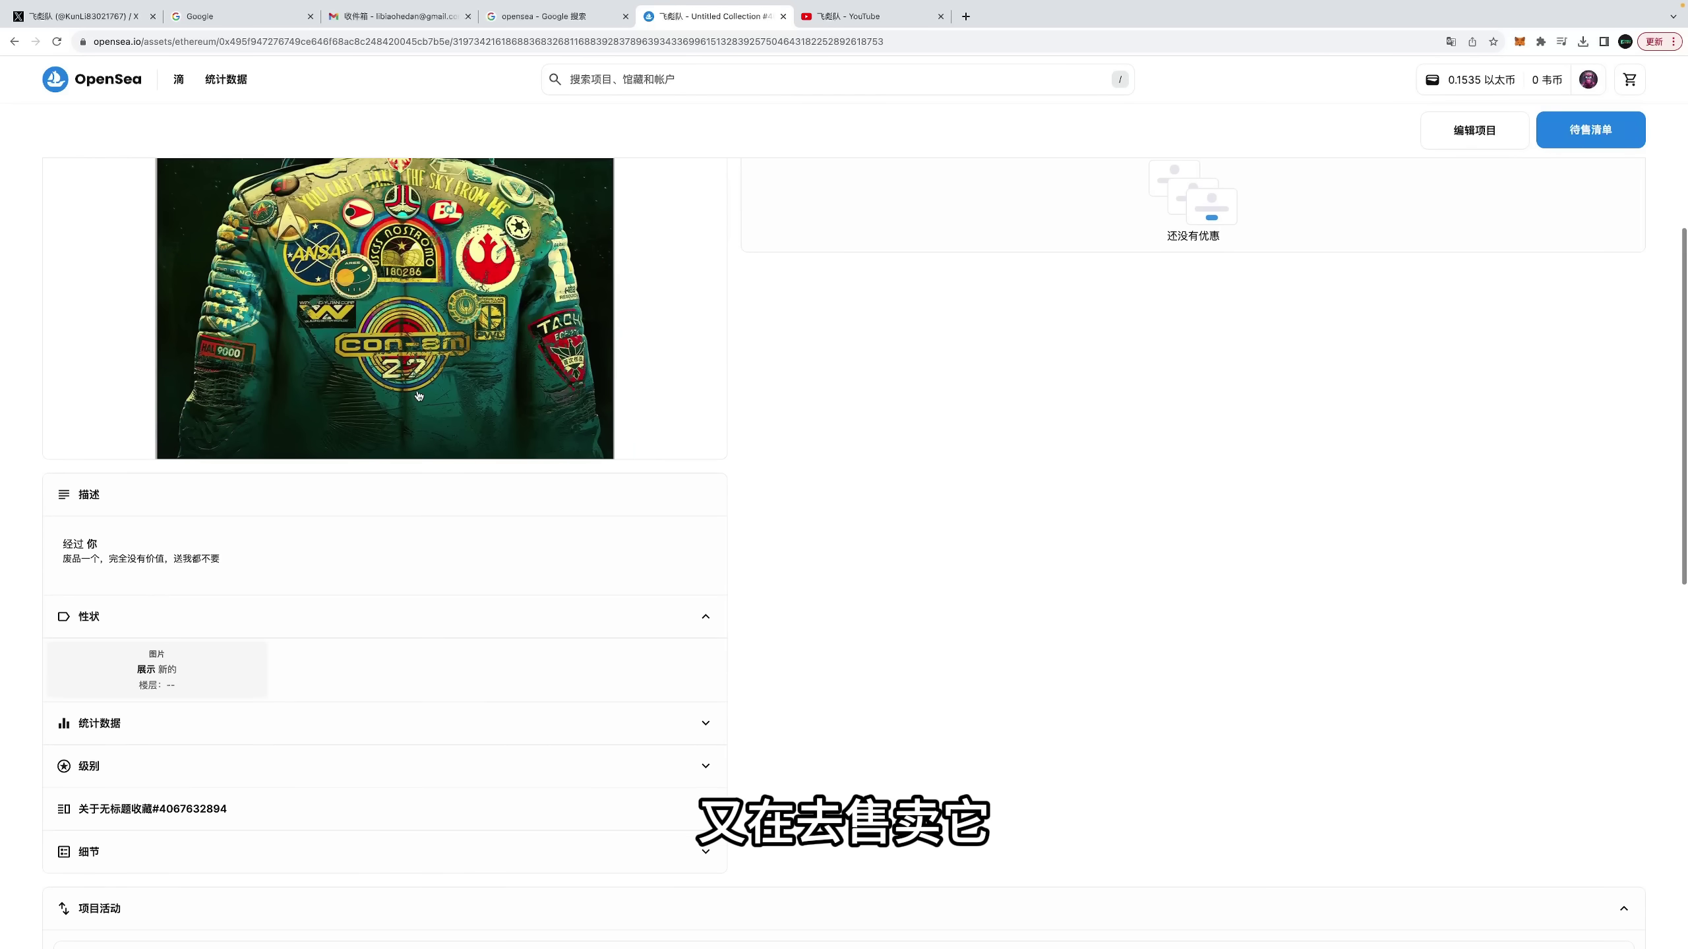
{"action": "scroll", "coordinate": [418, 397], "scroll_direction": "up", "scroll_amount": 4}
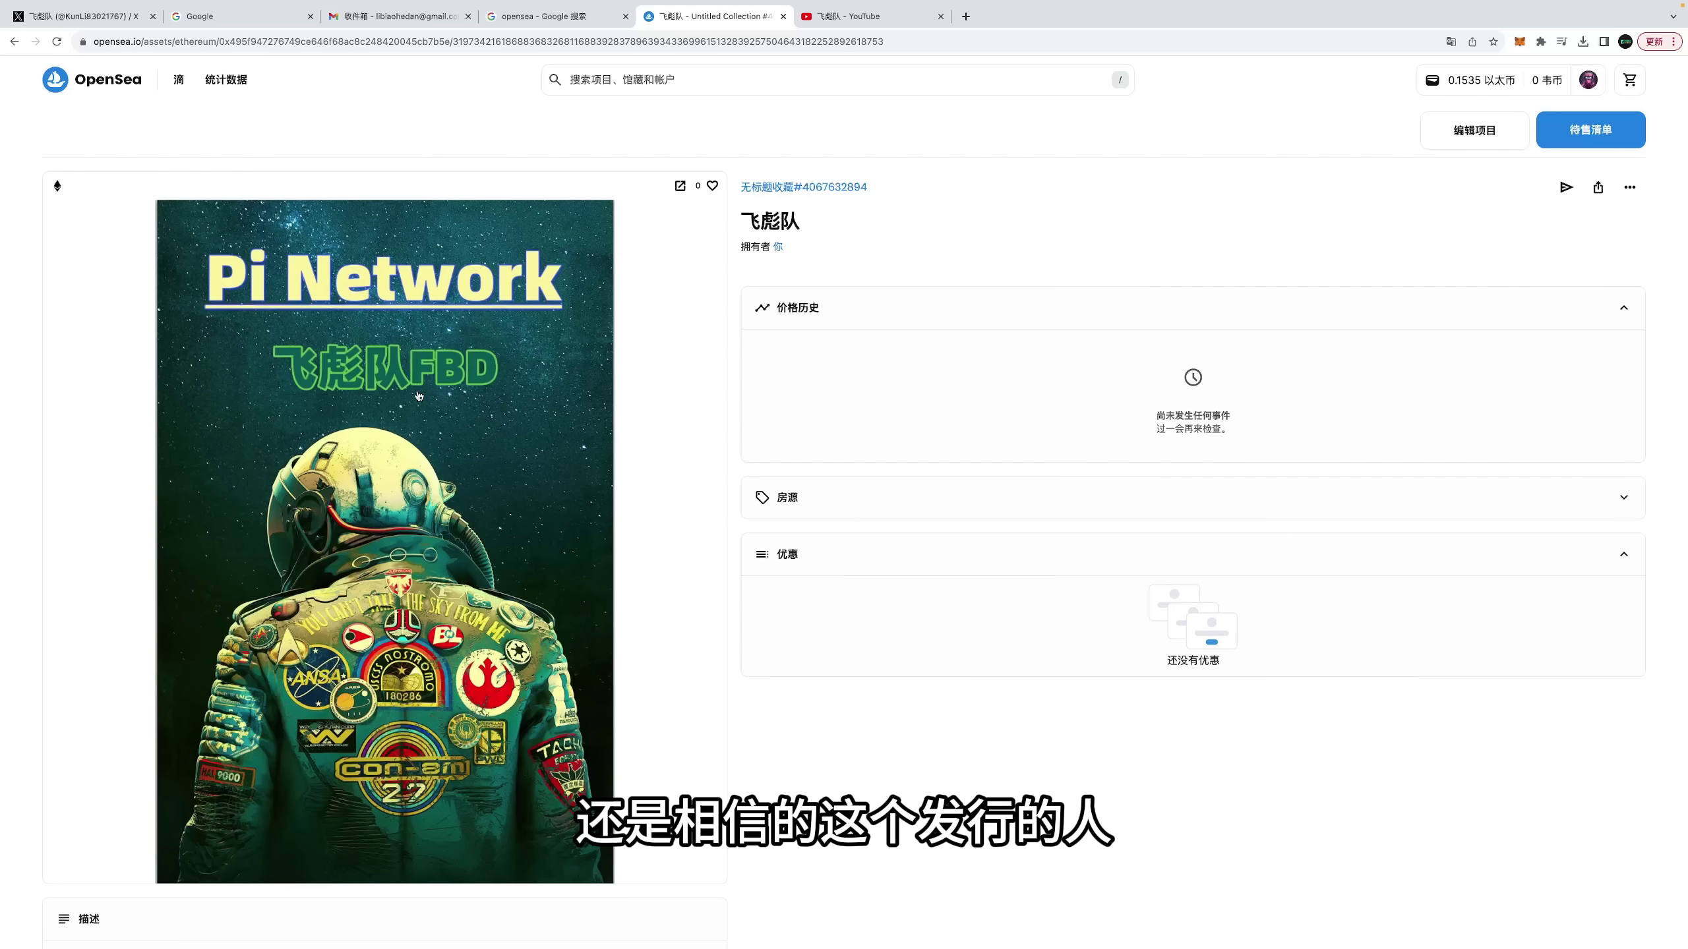
{"action": "scroll", "coordinate": [418, 397], "scroll_direction": "down", "scroll_amount": 10}
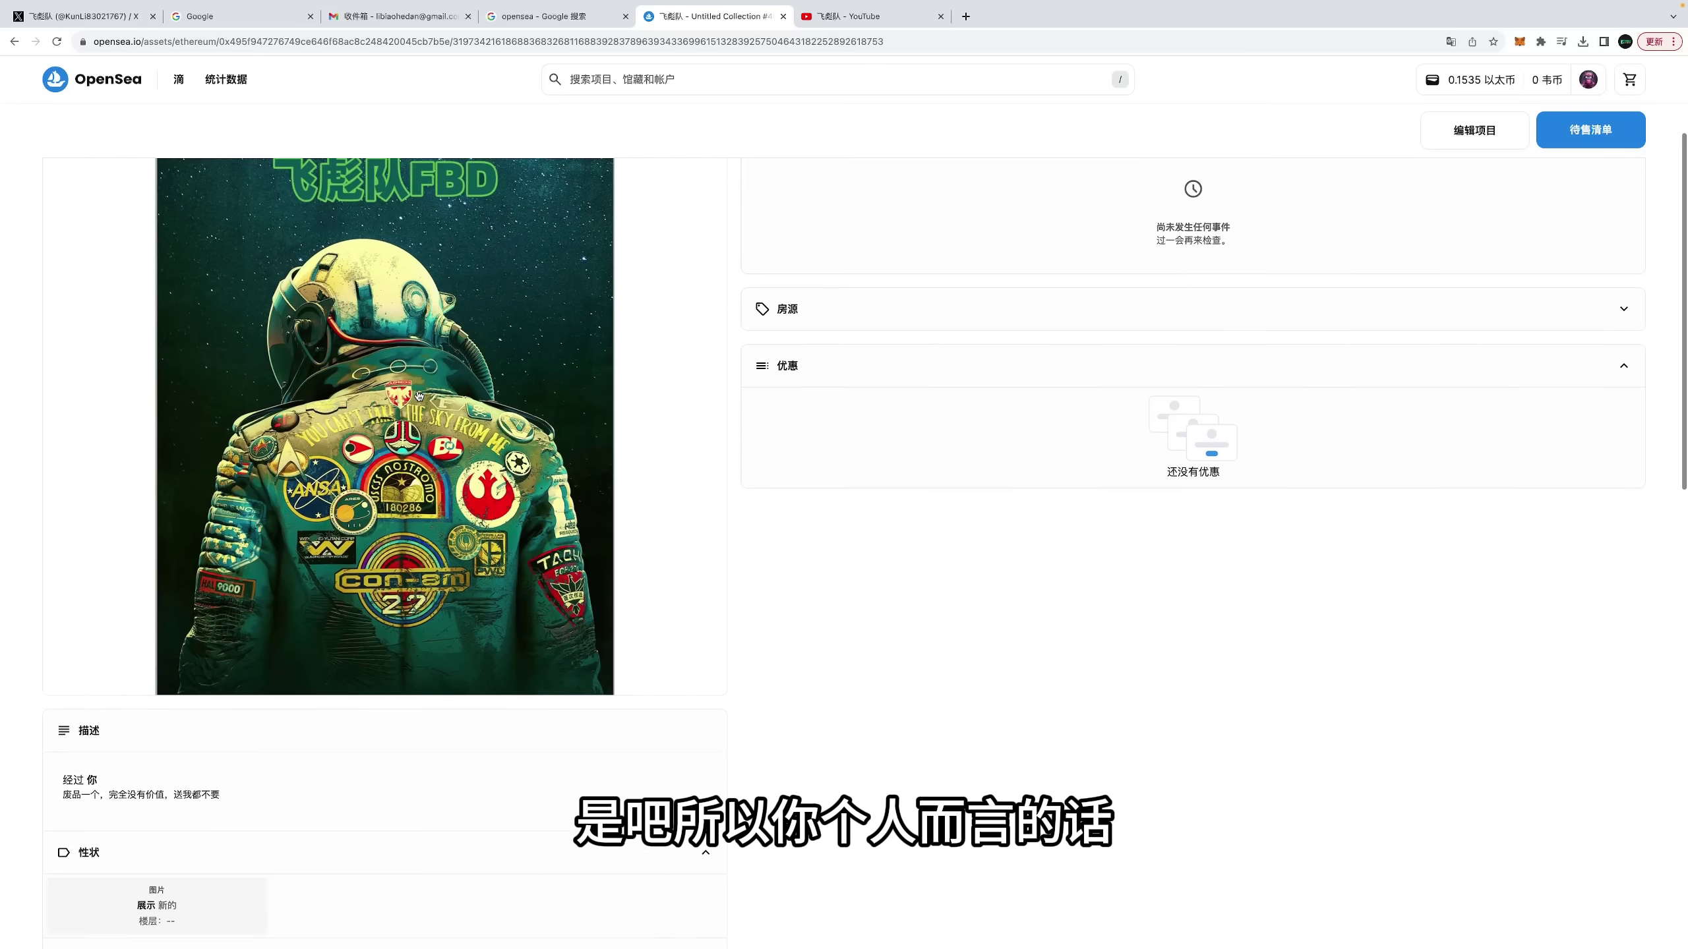
{"action": "scroll", "coordinate": [419, 397], "scroll_direction": "down", "scroll_amount": 1}
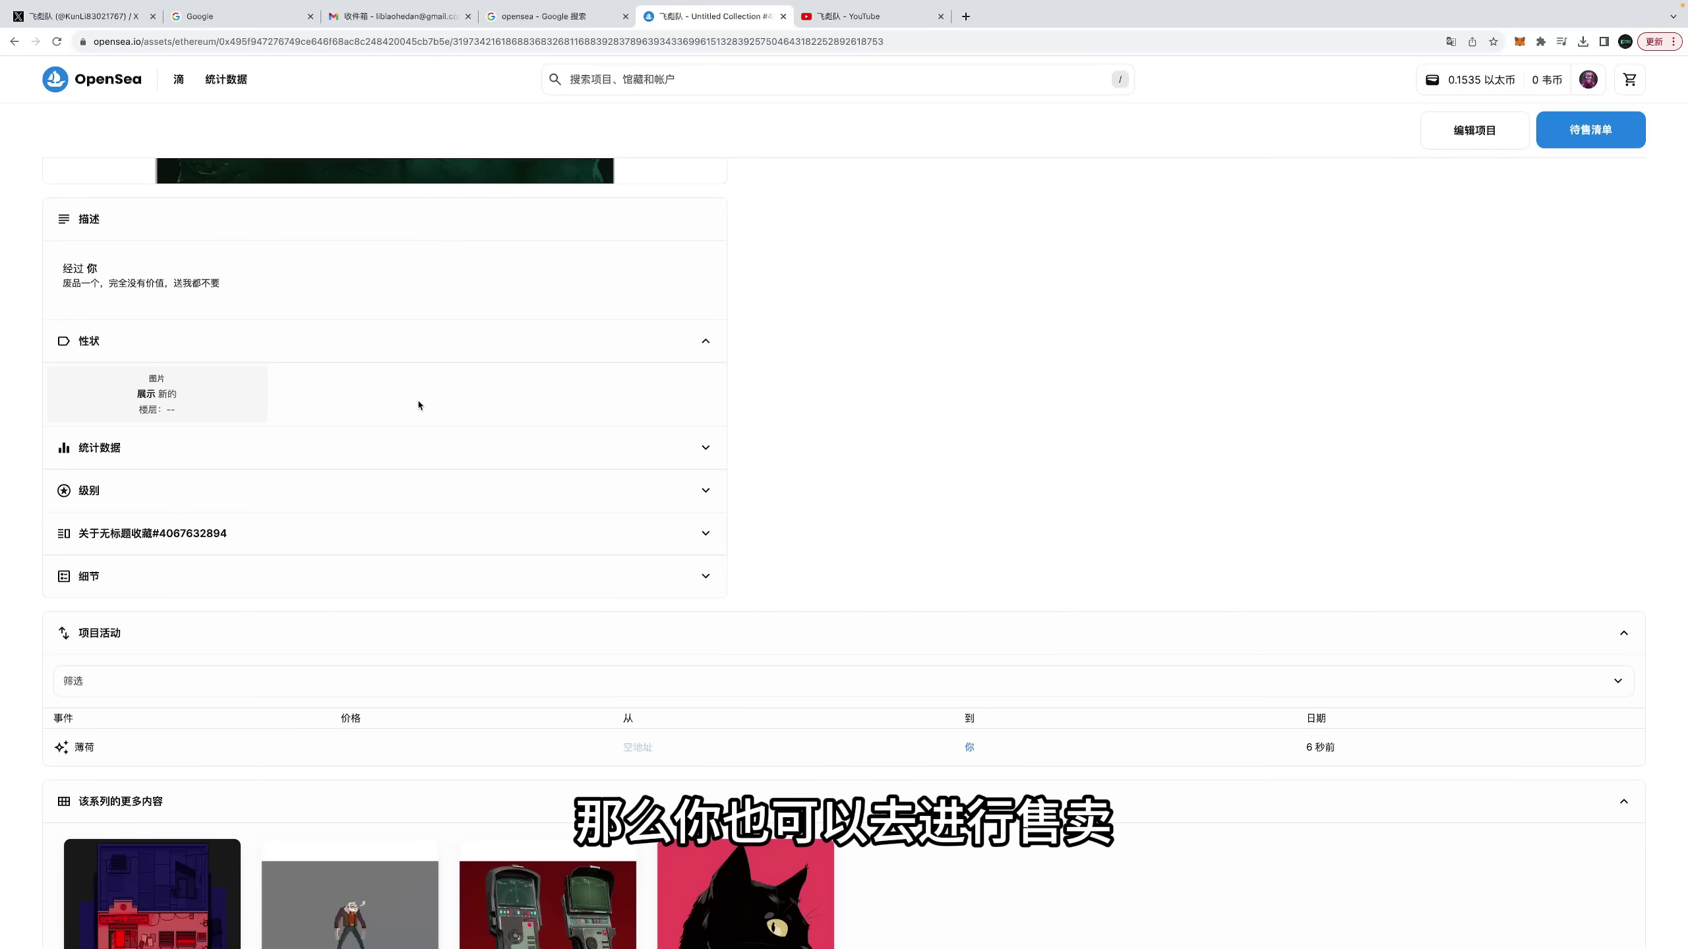
{"action": "scroll", "coordinate": [379, 416], "scroll_direction": "down", "scroll_amount": 1}
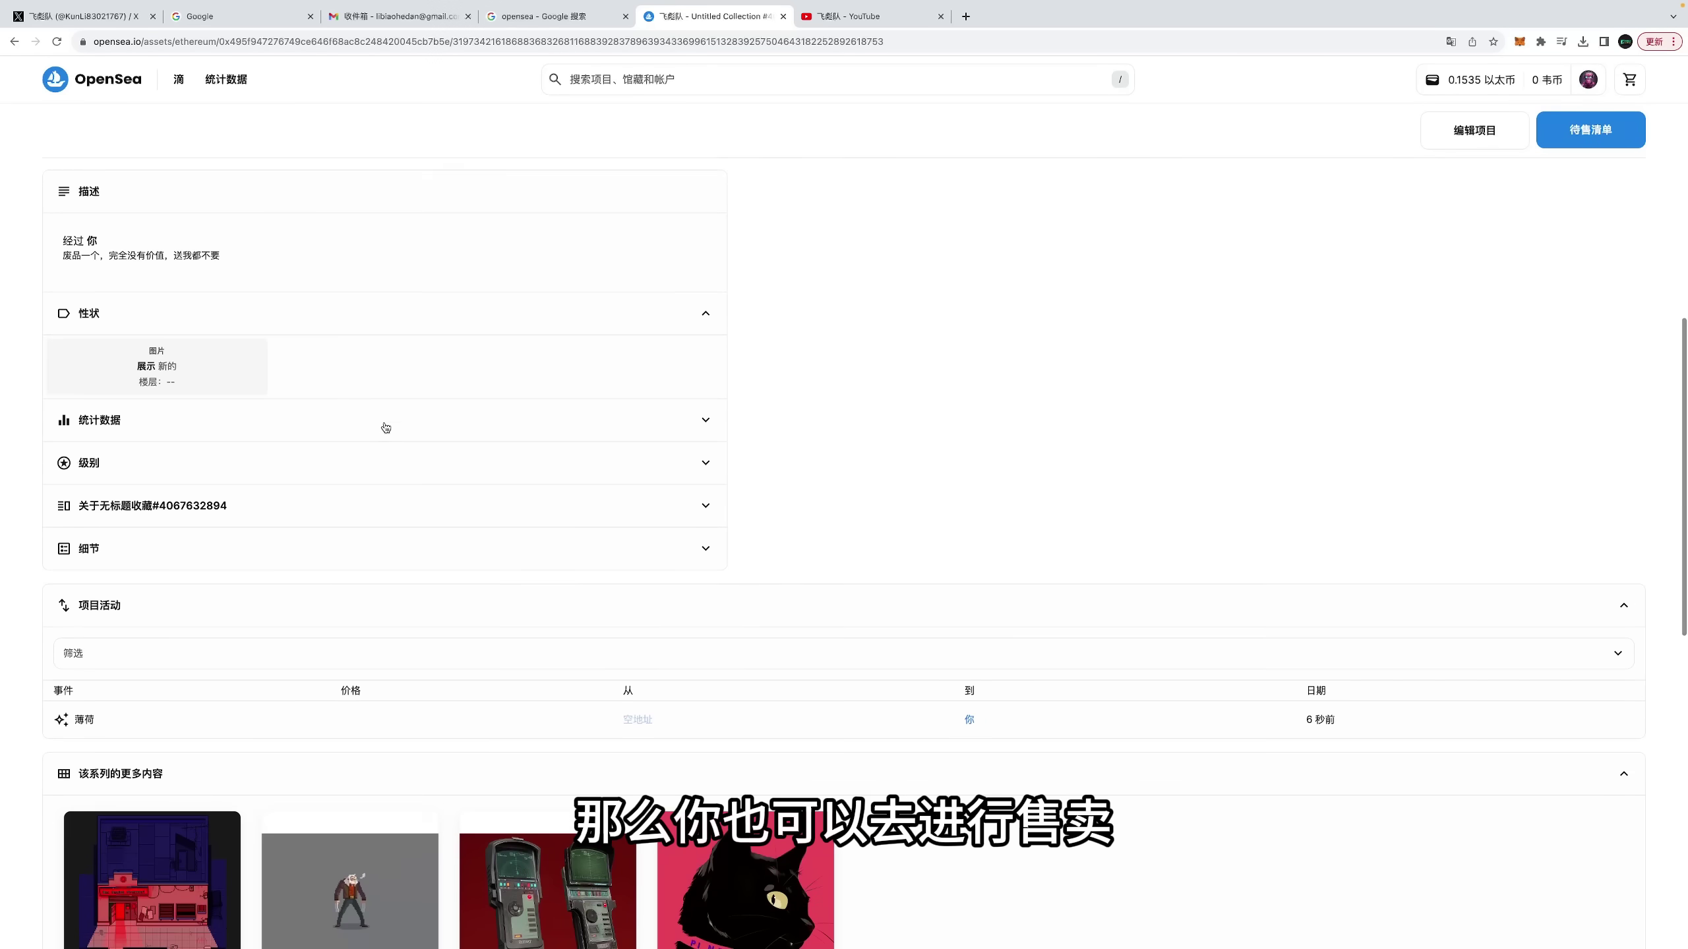
{"action": "scroll", "coordinate": [385, 422], "scroll_direction": "up", "scroll_amount": 6}
{"action": "scroll", "coordinate": [393, 427], "scroll_direction": "up", "scroll_amount": 5}
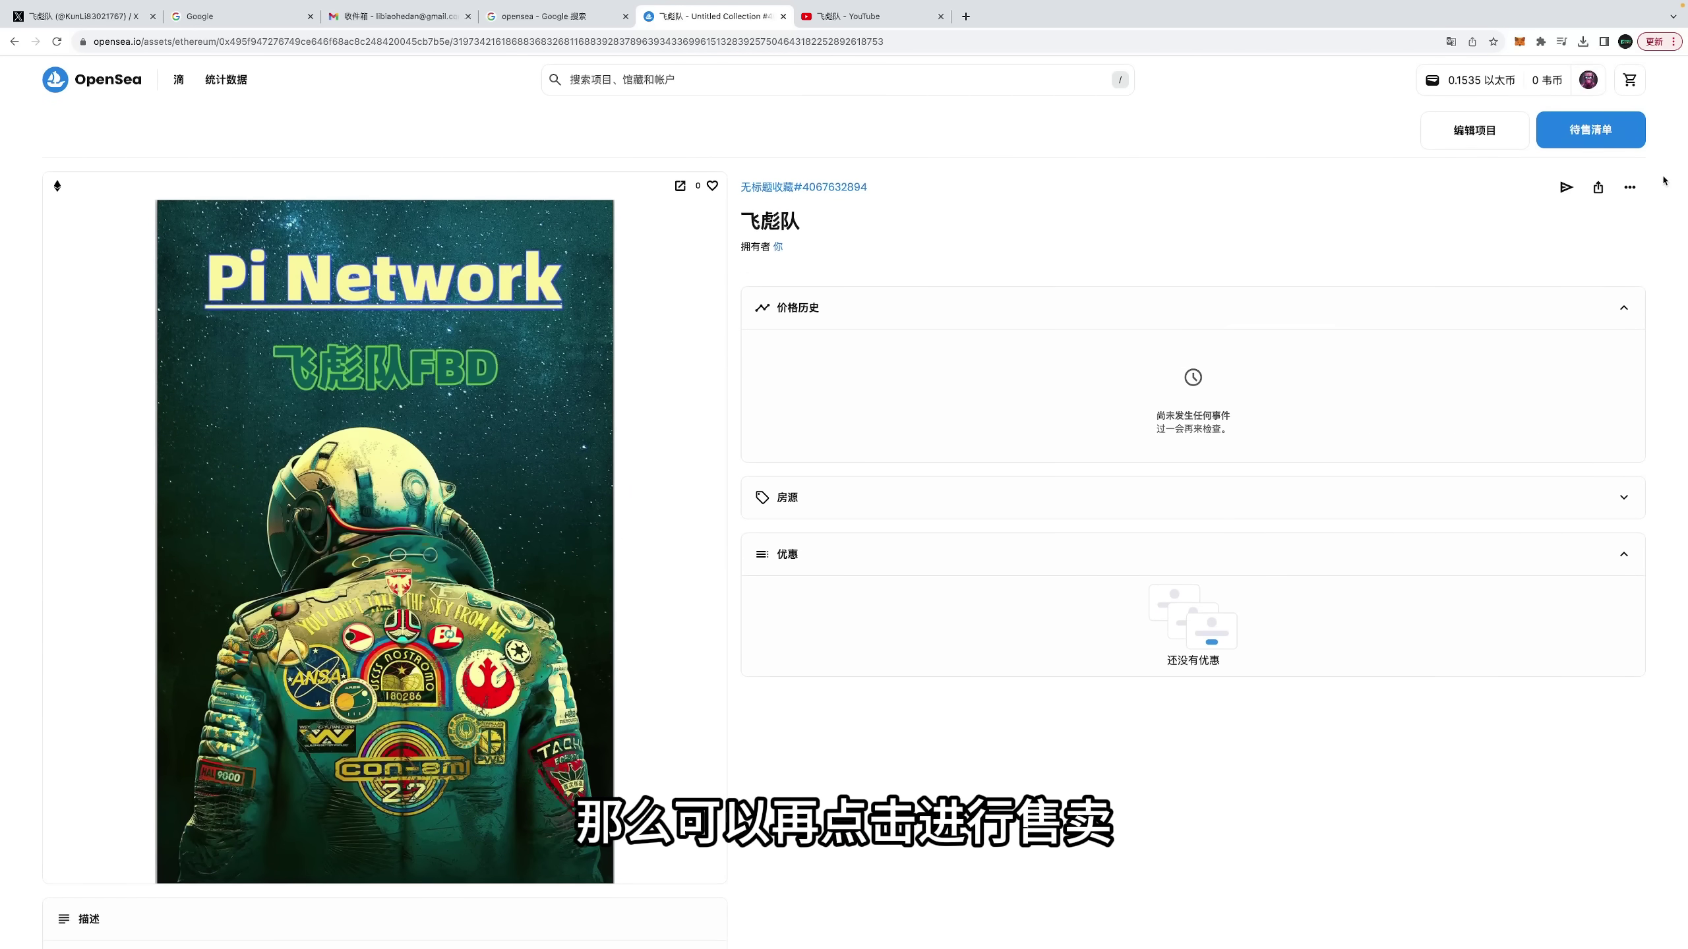
Step: Start listing the new NFT for sale at a fixed price in ETH
{"action": "left_click", "coordinate": [1598, 131]}
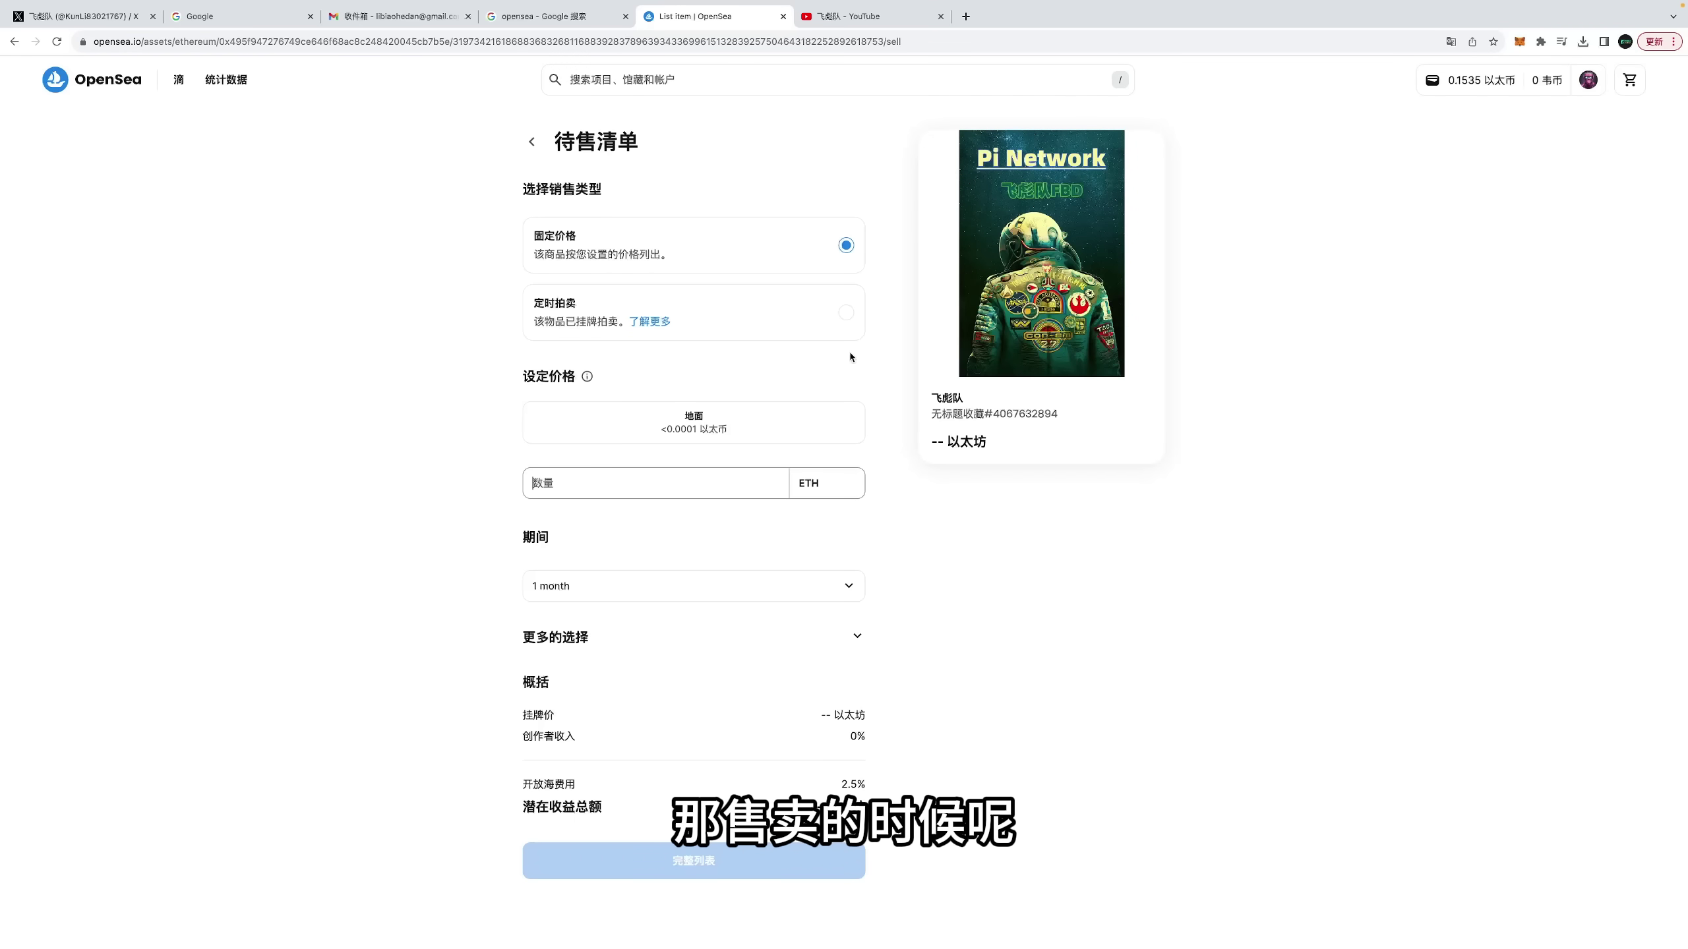
{"action": "left_click", "coordinate": [628, 483]}
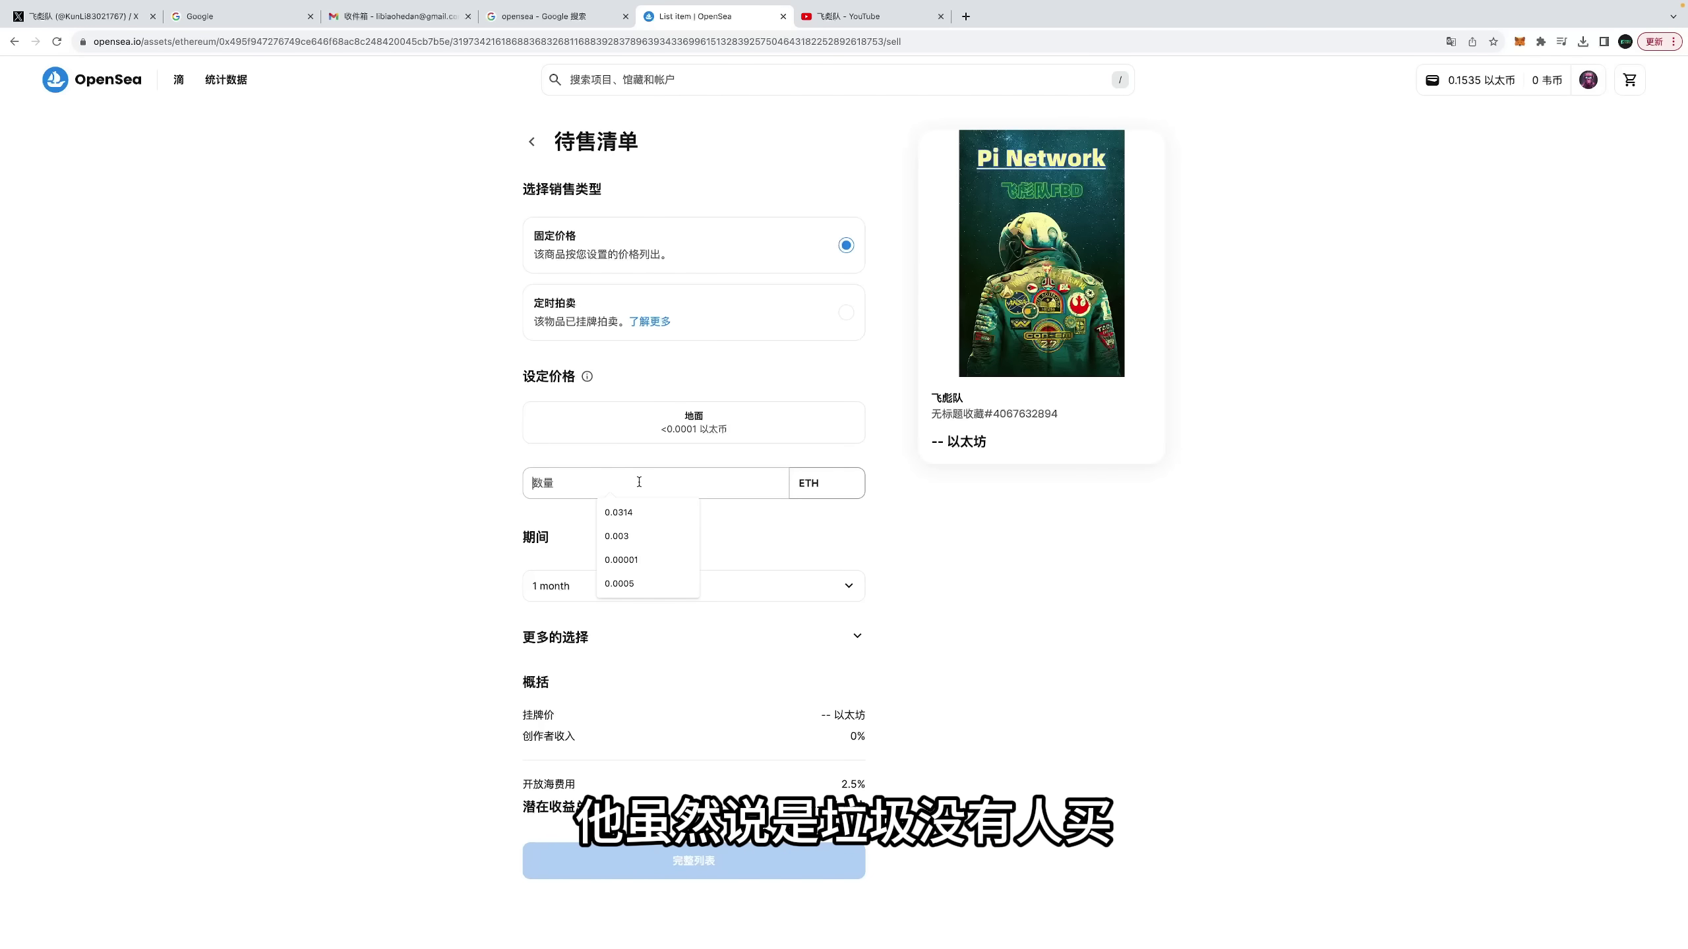
{"action": "type", "text": "1"}
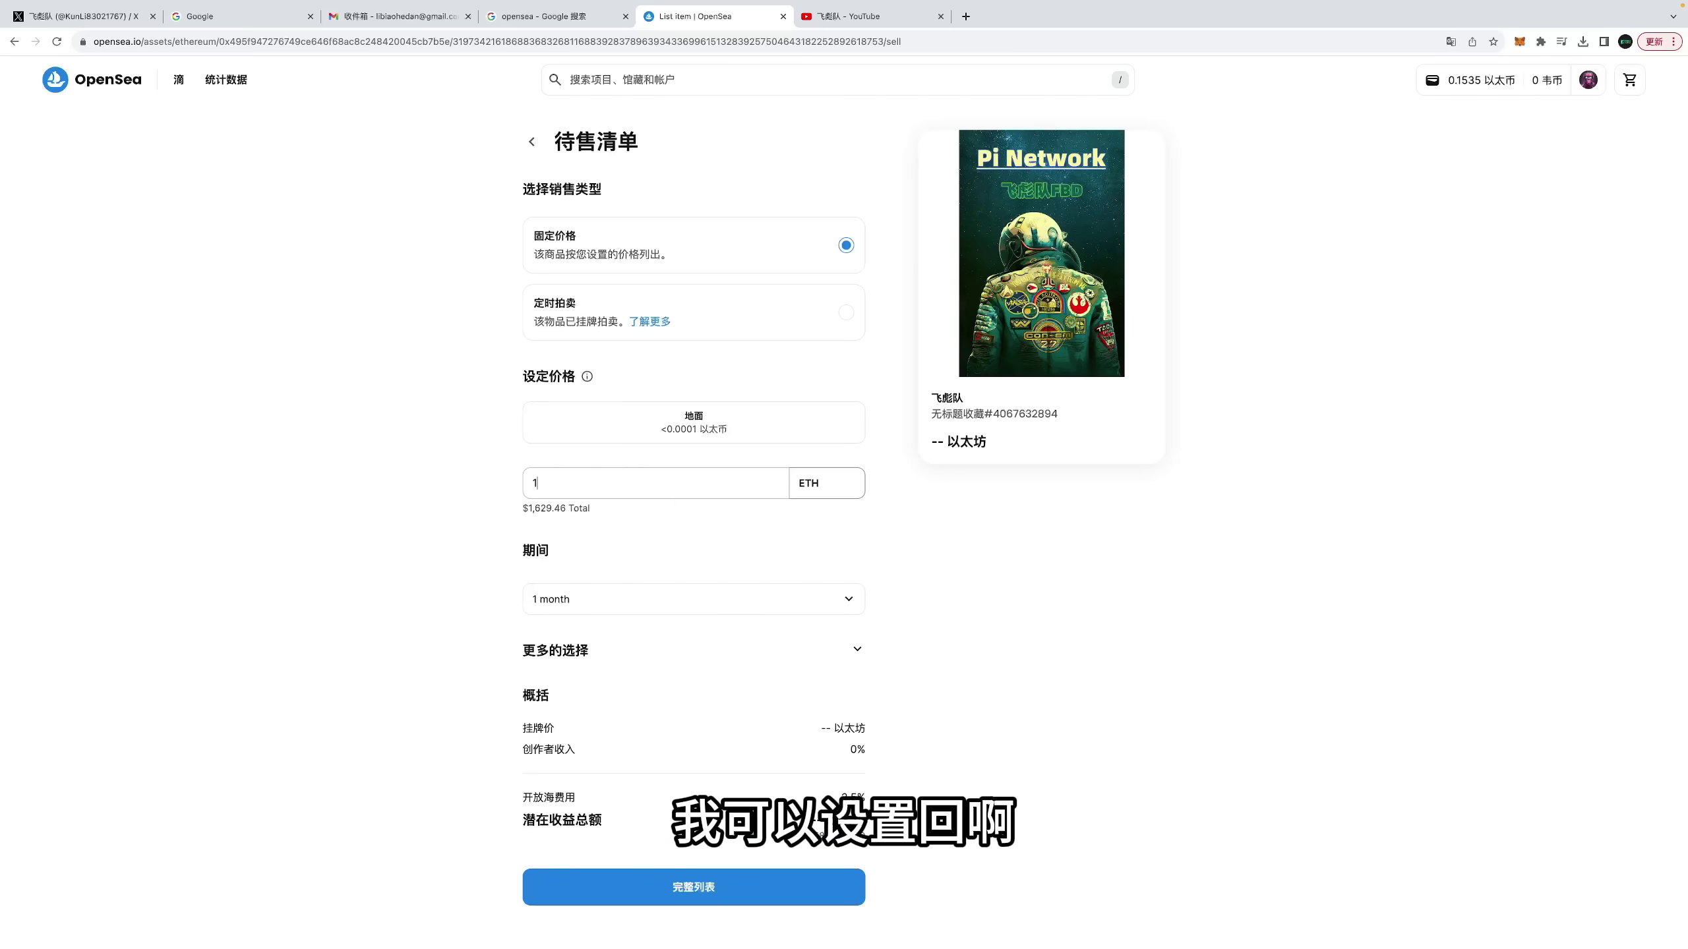
{"action": "type", "text": "0000000000000"}
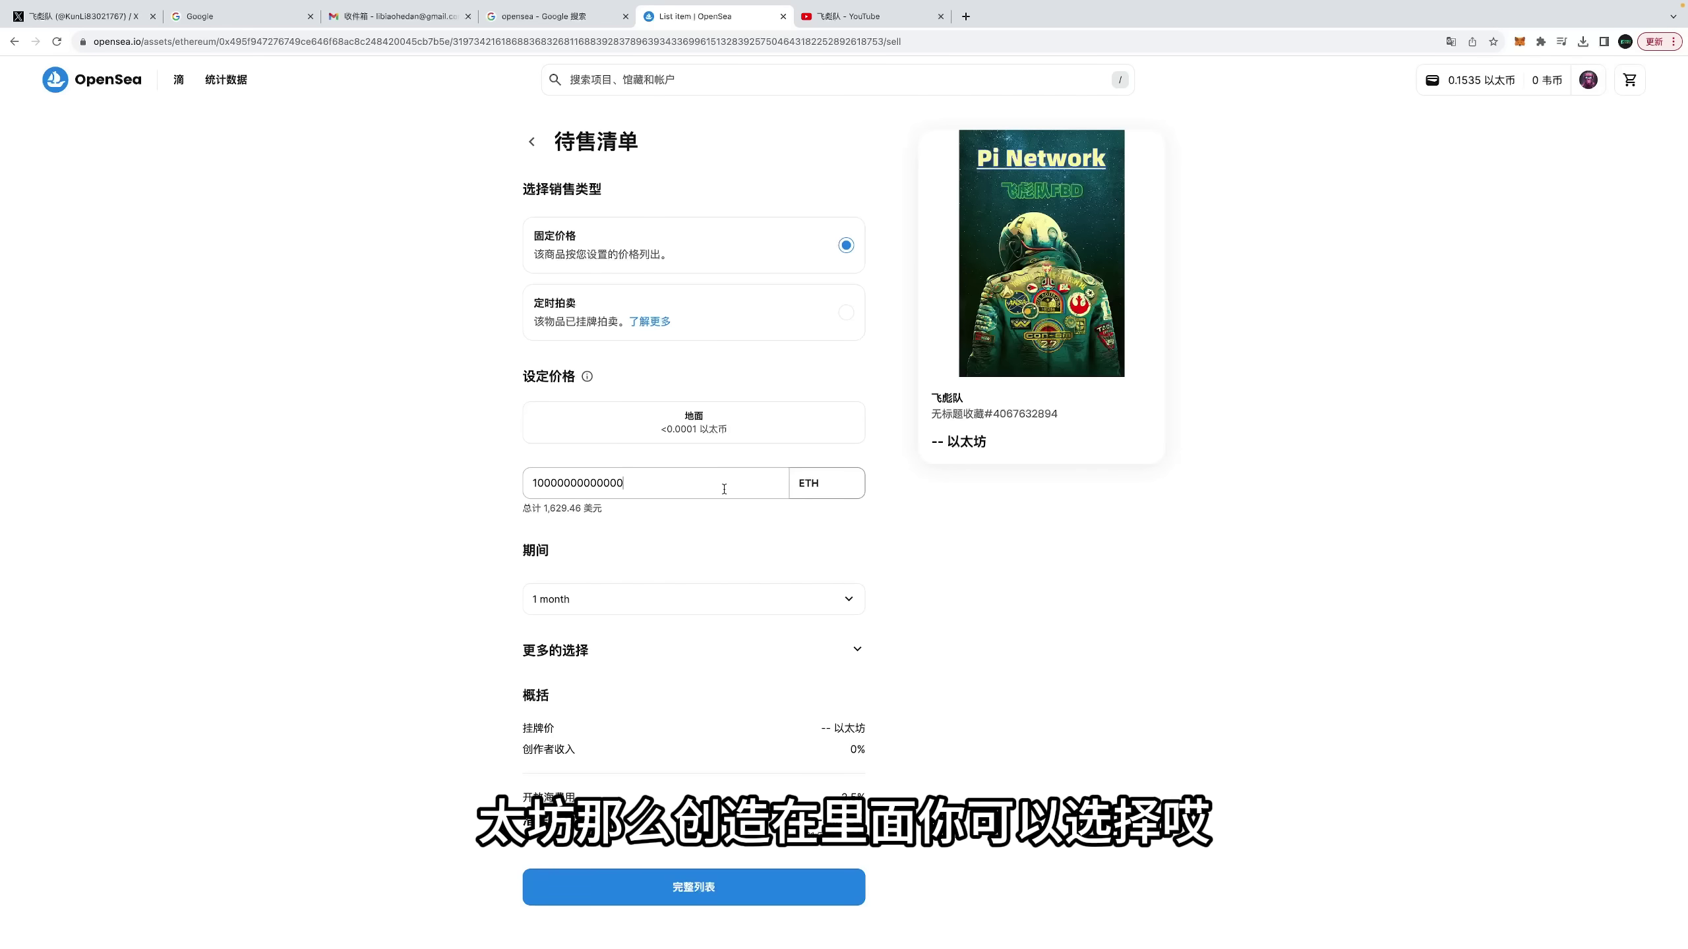
{"action": "left_click_drag", "start_coordinate": [703, 488], "coordinate": [460, 478]}
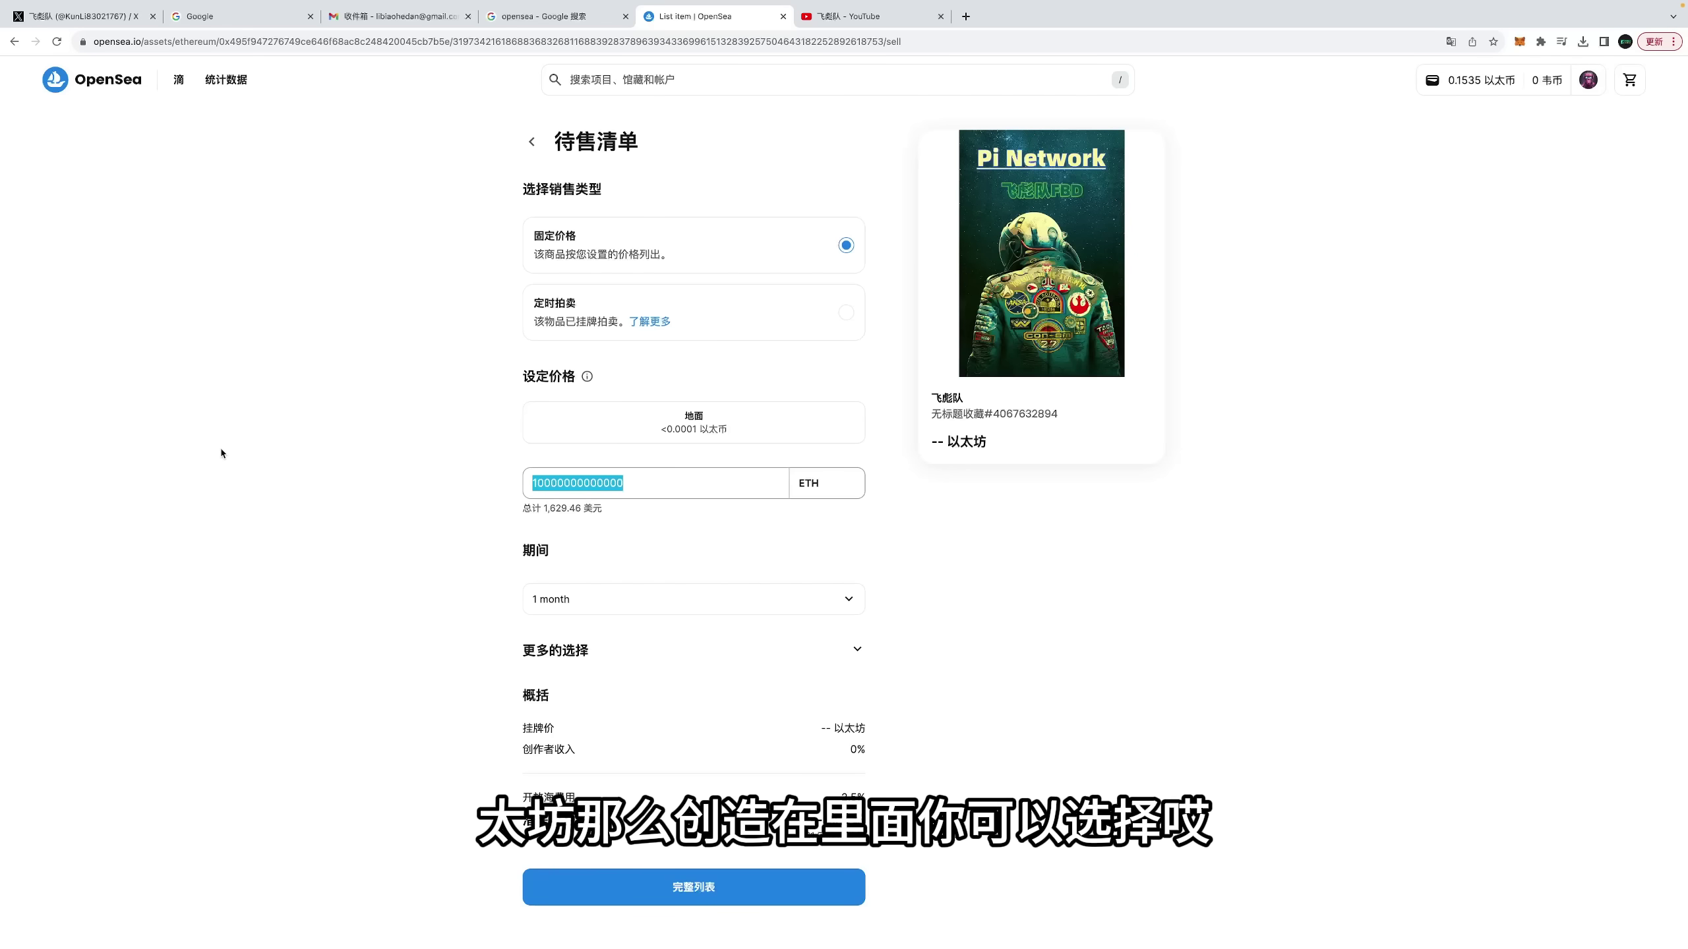
{"action": "type", "text": "0"}
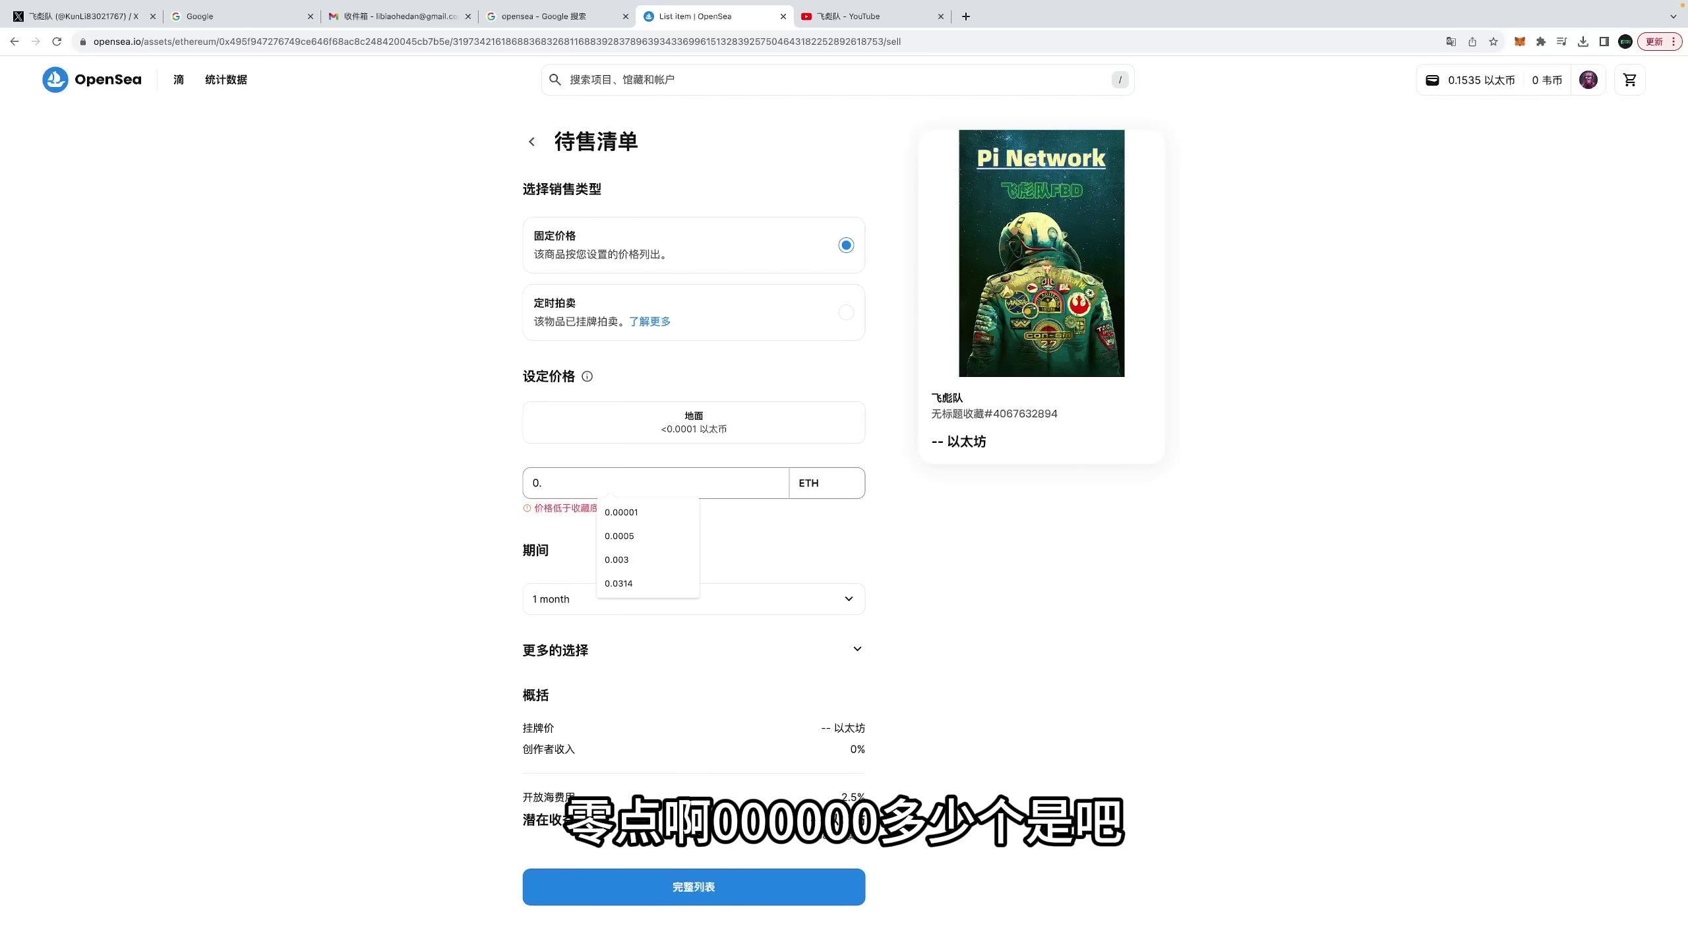
{"action": "type", "text": ".0000000000000001"}
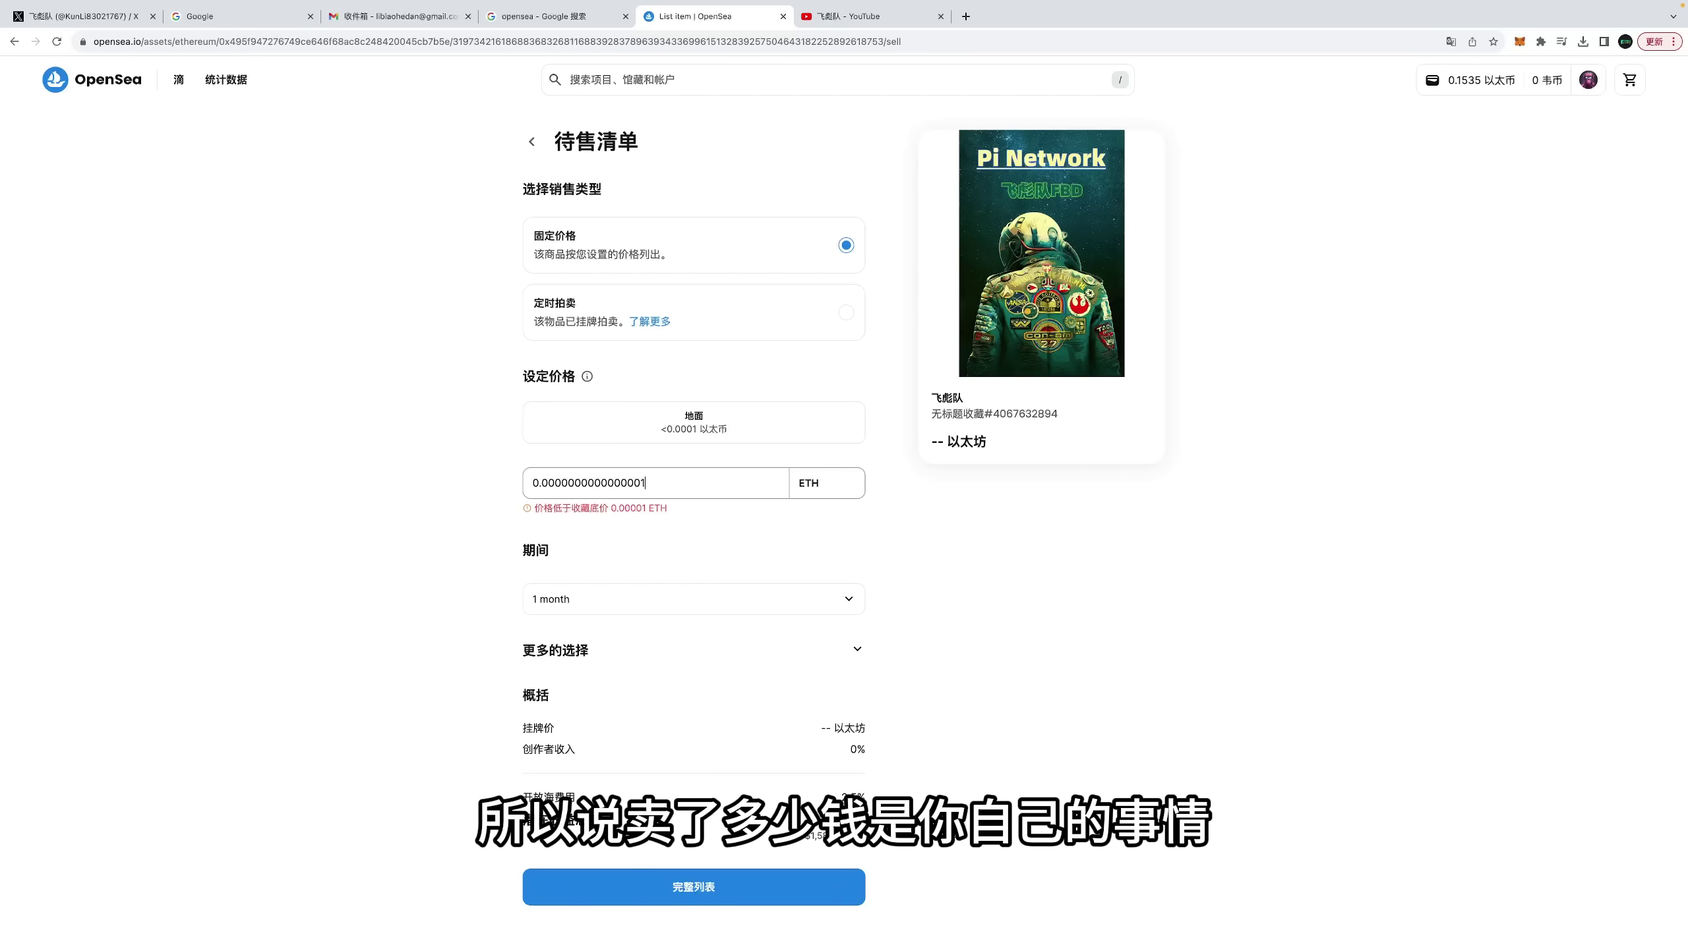
Step: Replace the trial amount with a listing price of 0.000314 ETH
{"action": "key", "text": "BackSpace"}
{"action": "key", "text": "BackSpace"}
{"action": "key", "text": "BackSpace"}
{"action": "key", "text": "BackSpace"}
{"action": "key", "text": "BackSpace"}
{"action": "key", "text": "BackSpace"}
{"action": "key", "text": "BackSpace"}
{"action": "key", "text": "BackSpace"}
{"action": "key", "text": "BackSpace"}
{"action": "key", "text": "BackSpace"}
{"action": "key", "text": "BackSpace"}
{"action": "key", "text": "BackSpace"}
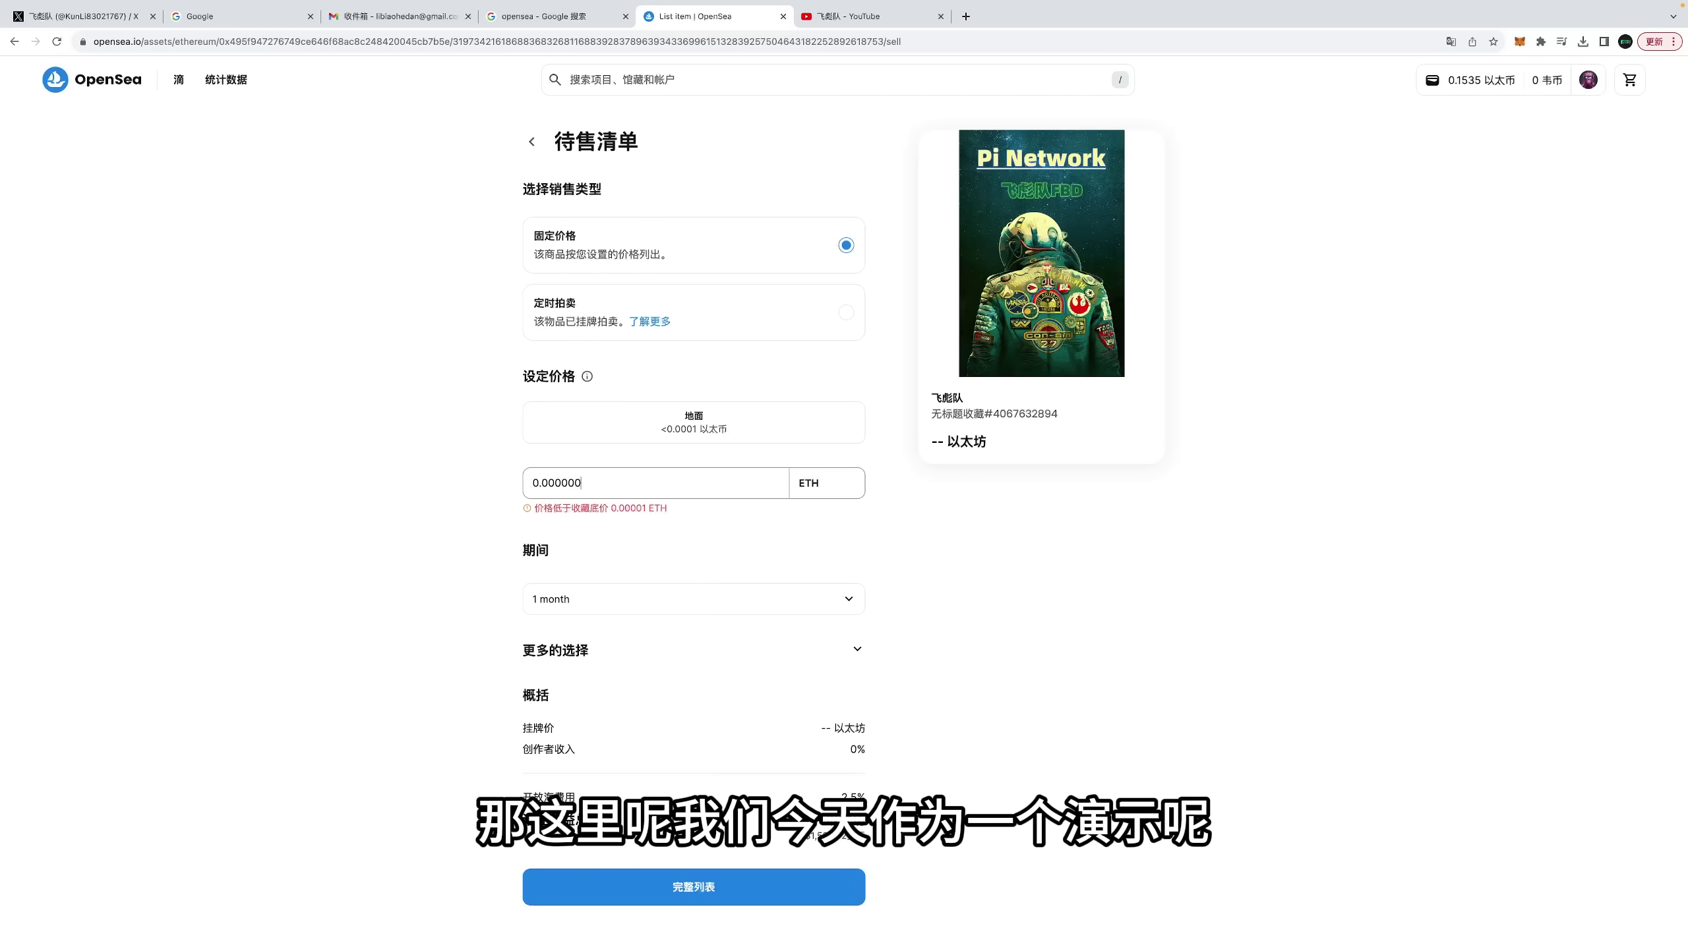
{"action": "key", "text": "BackSpace"}
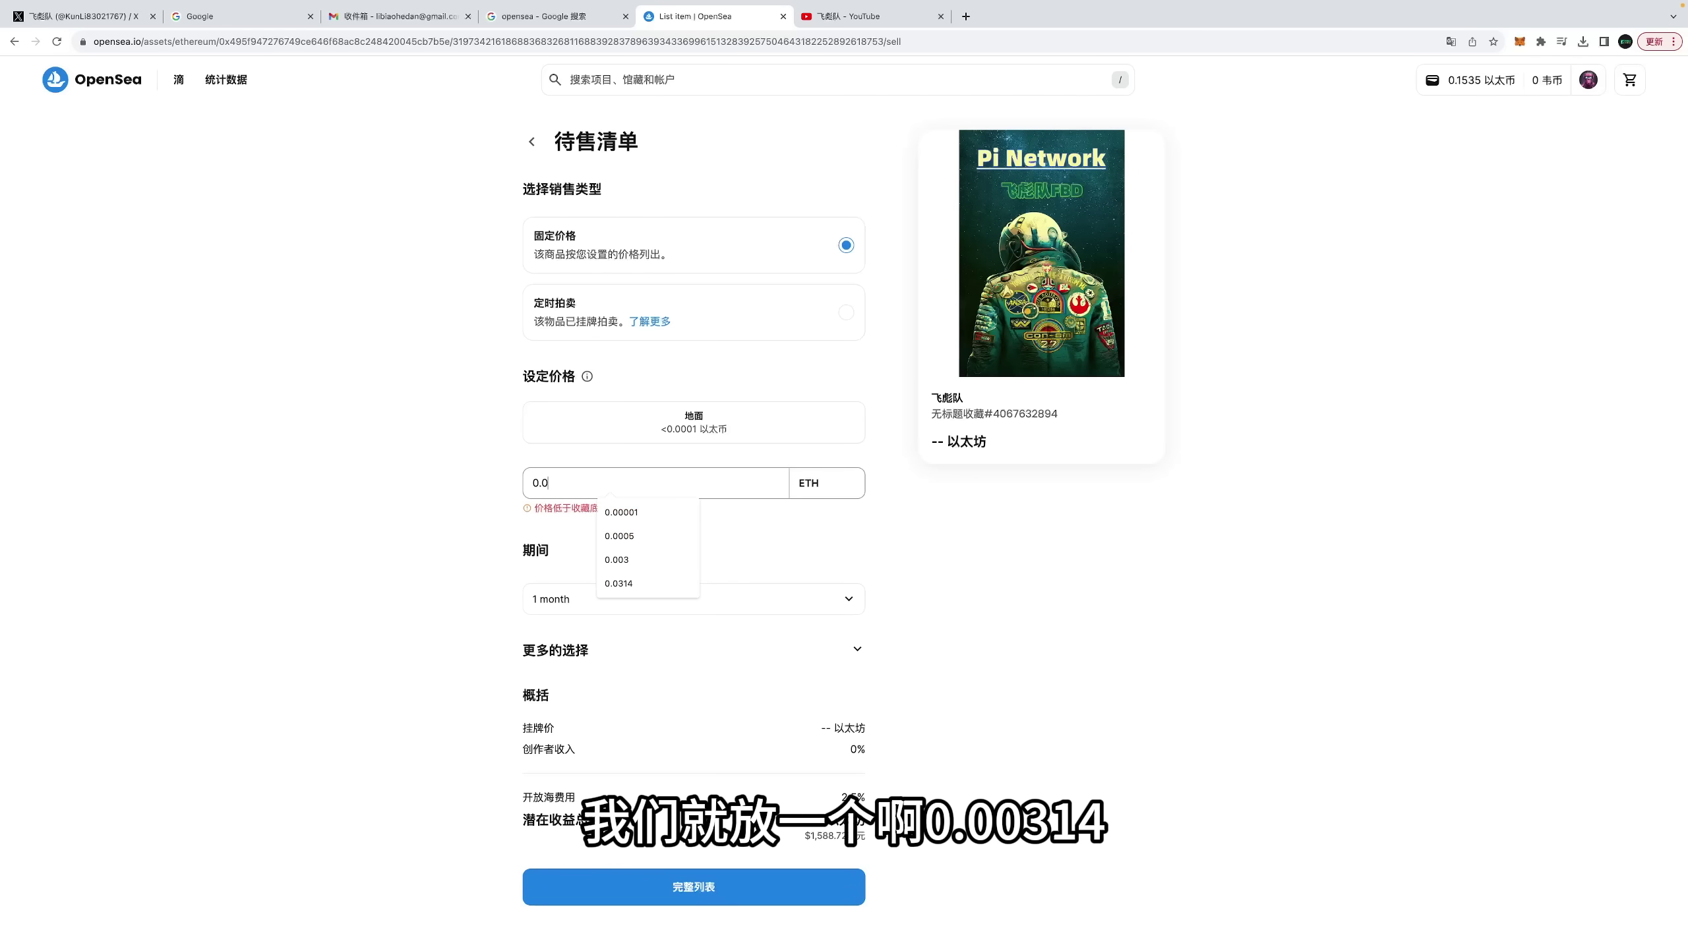
{"action": "type", "text": "00"}
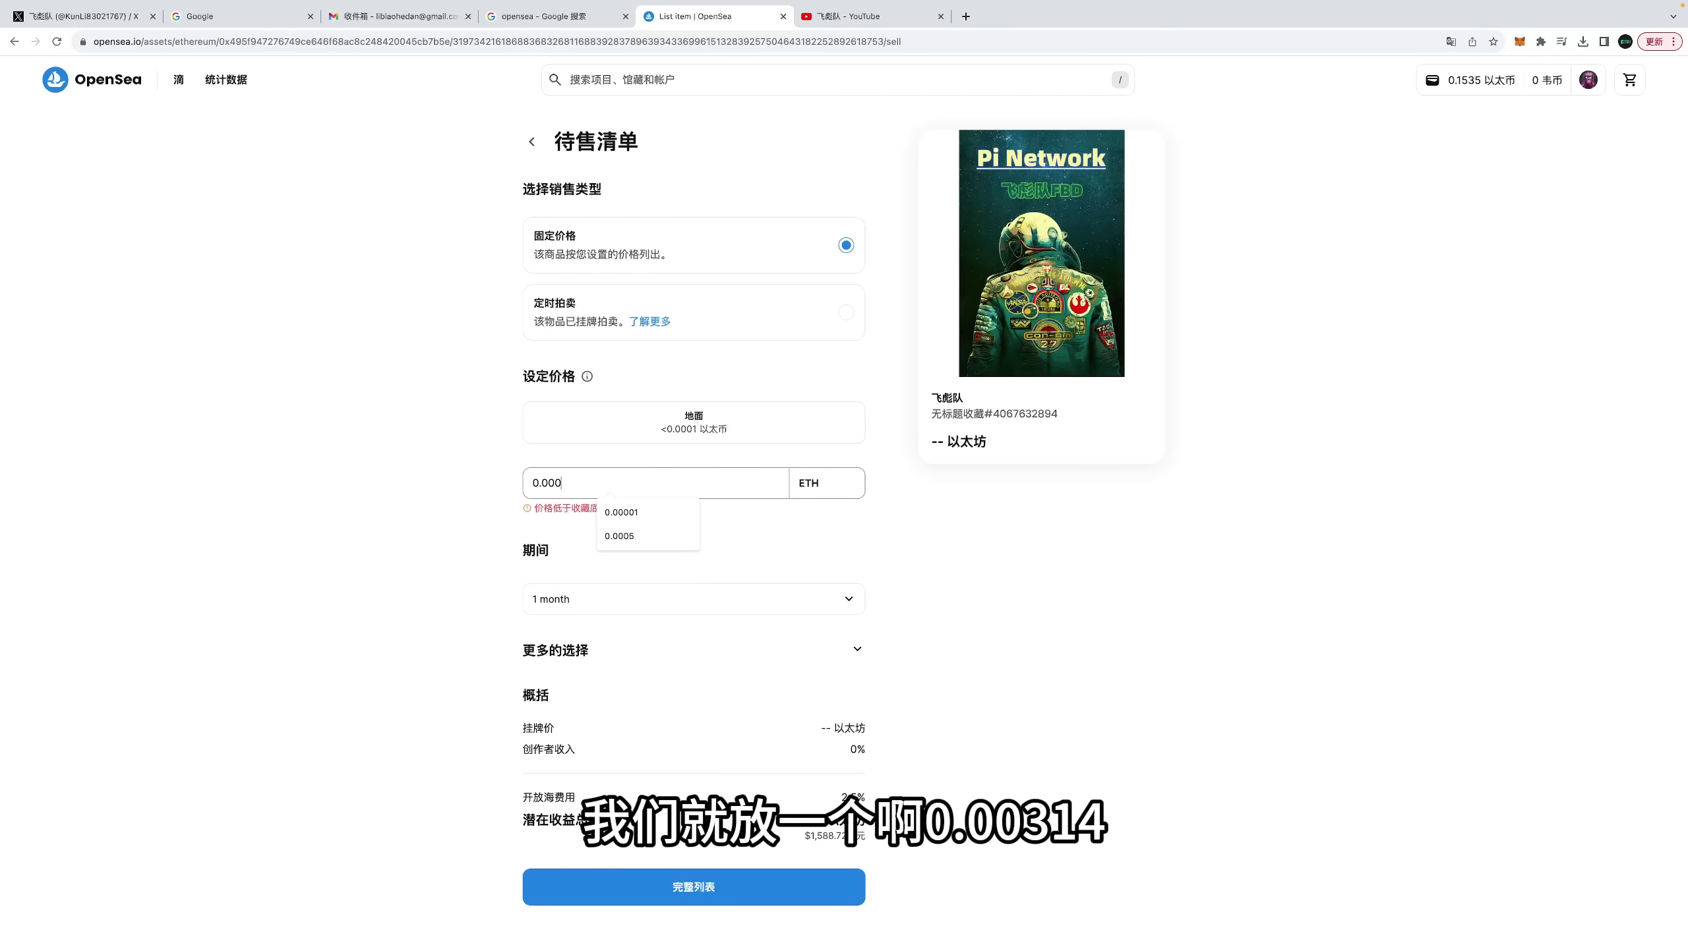
{"action": "type", "text": "31"}
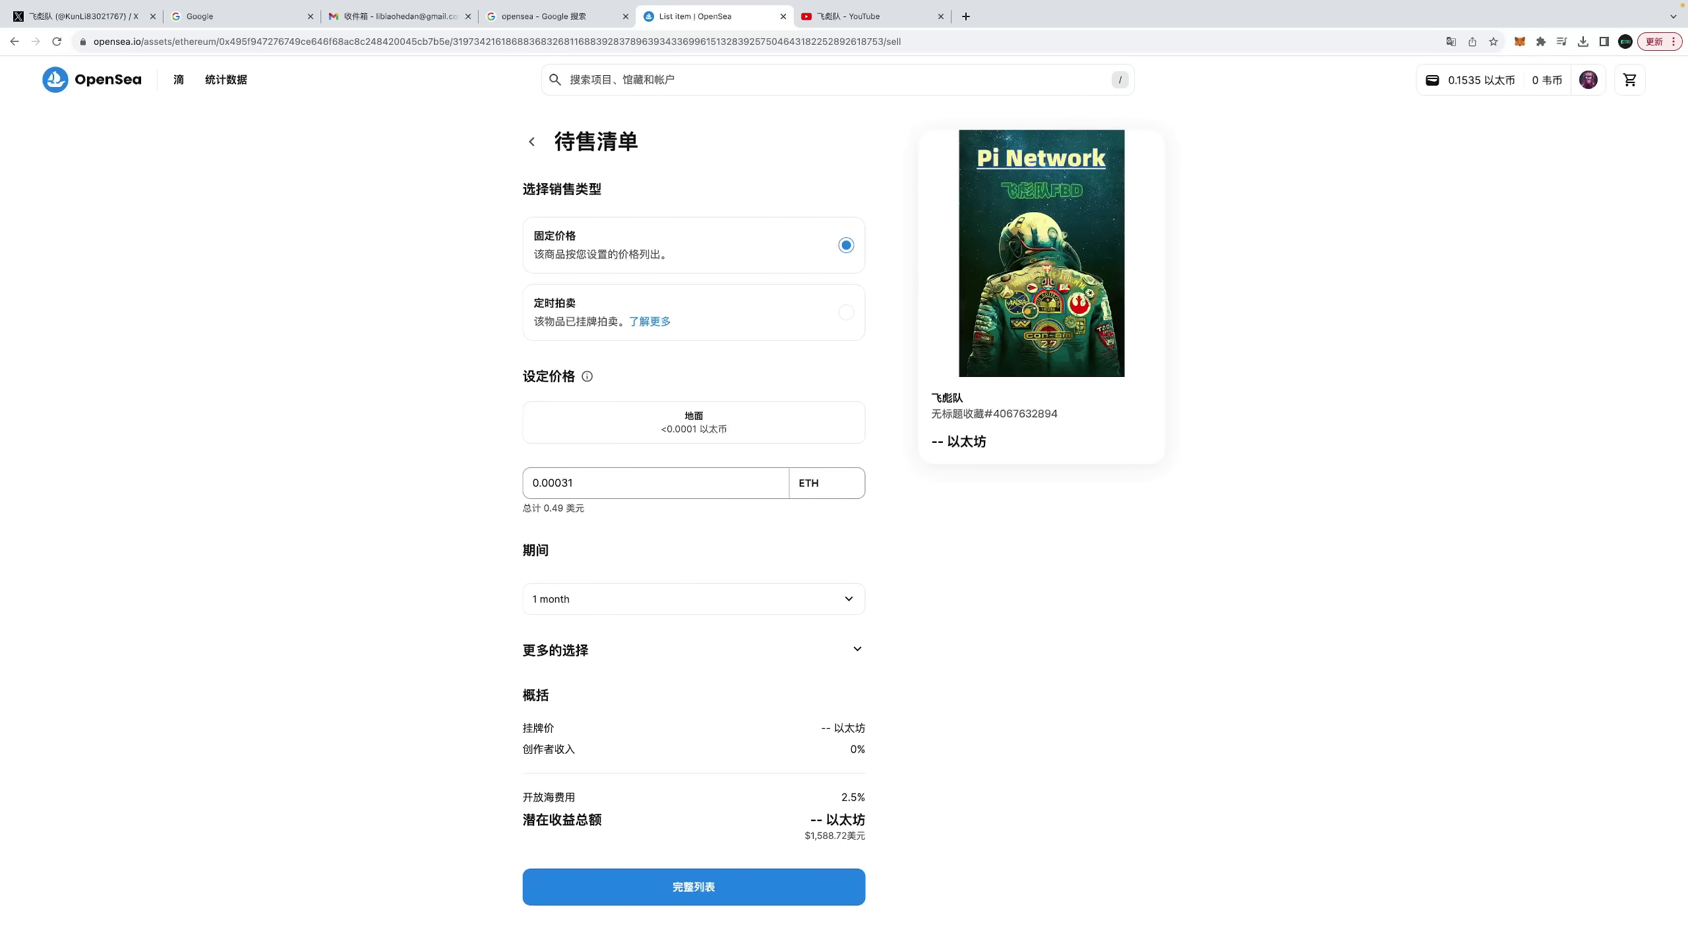
{"action": "type", "text": "4"}
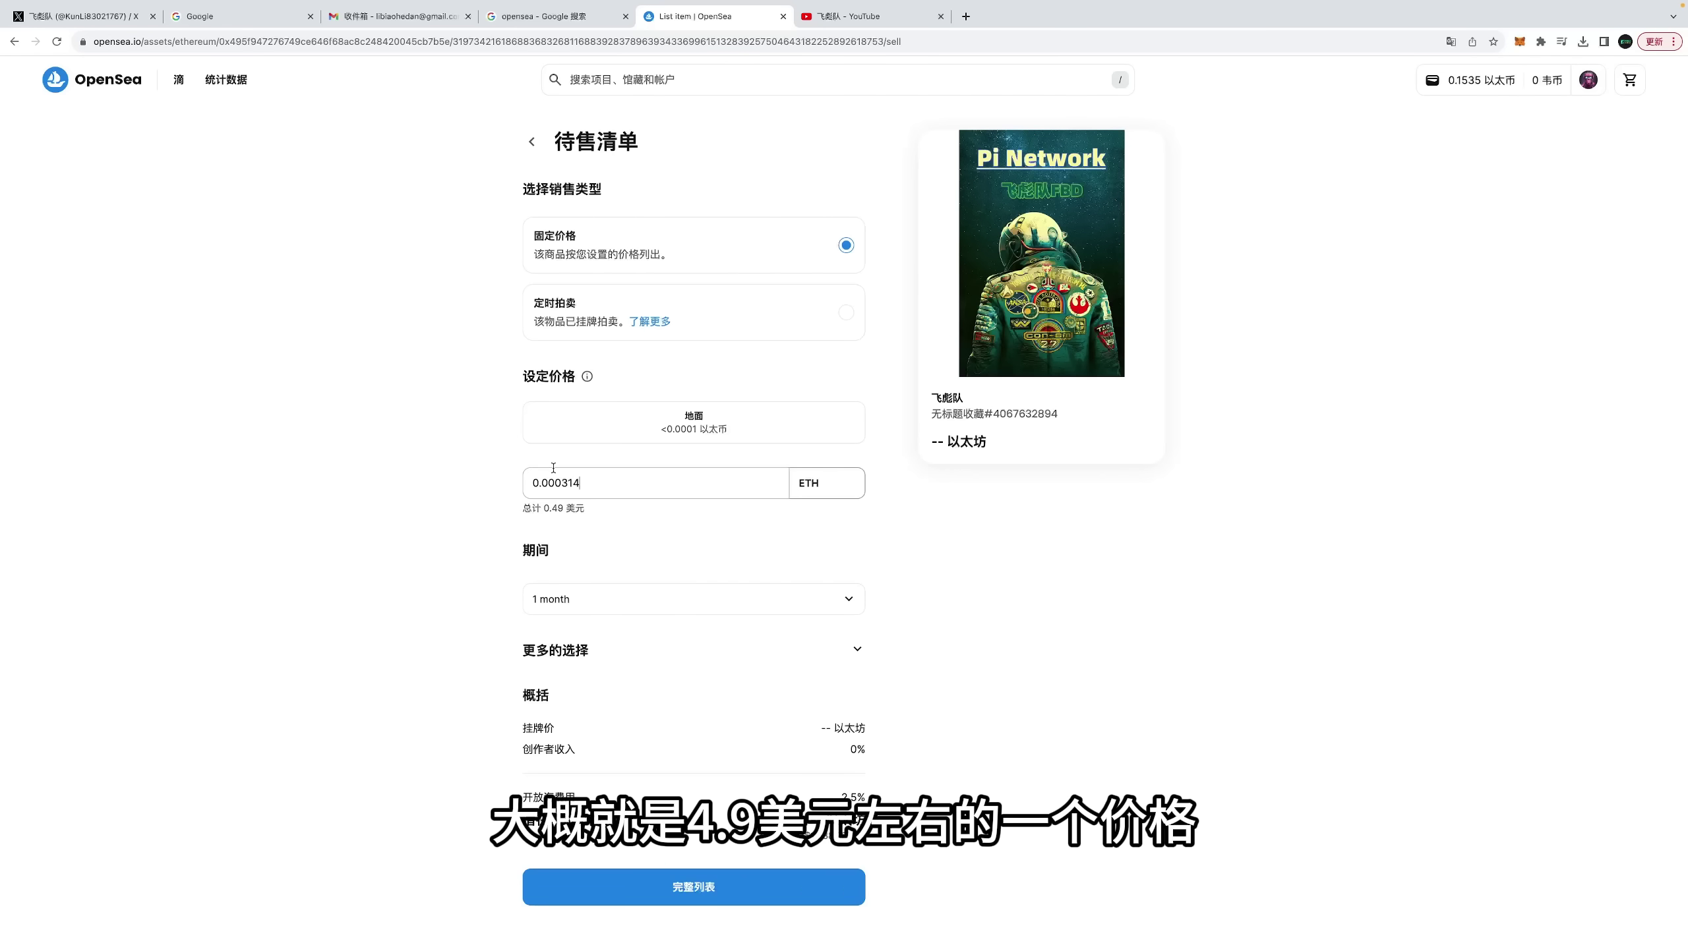
Step: Set the listing duration to 6 months and check the OpenSea fee in the summary
{"action": "scroll", "coordinate": [697, 538], "scroll_direction": "down", "scroll_amount": 1}
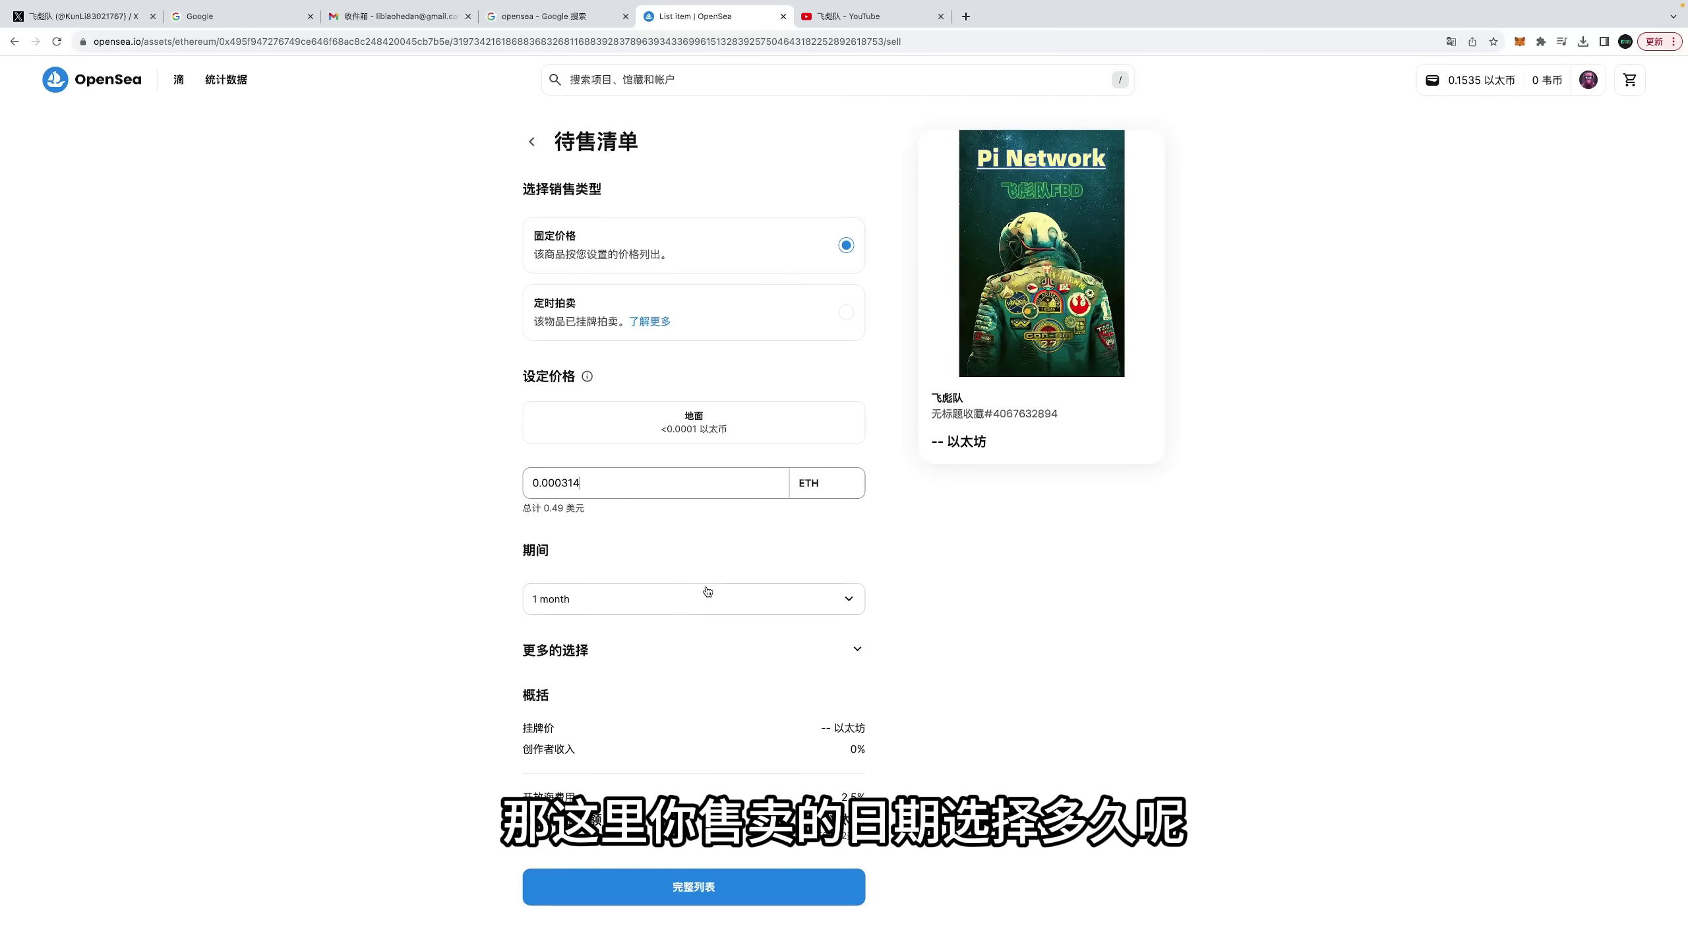
{"action": "left_click", "coordinate": [596, 607]}
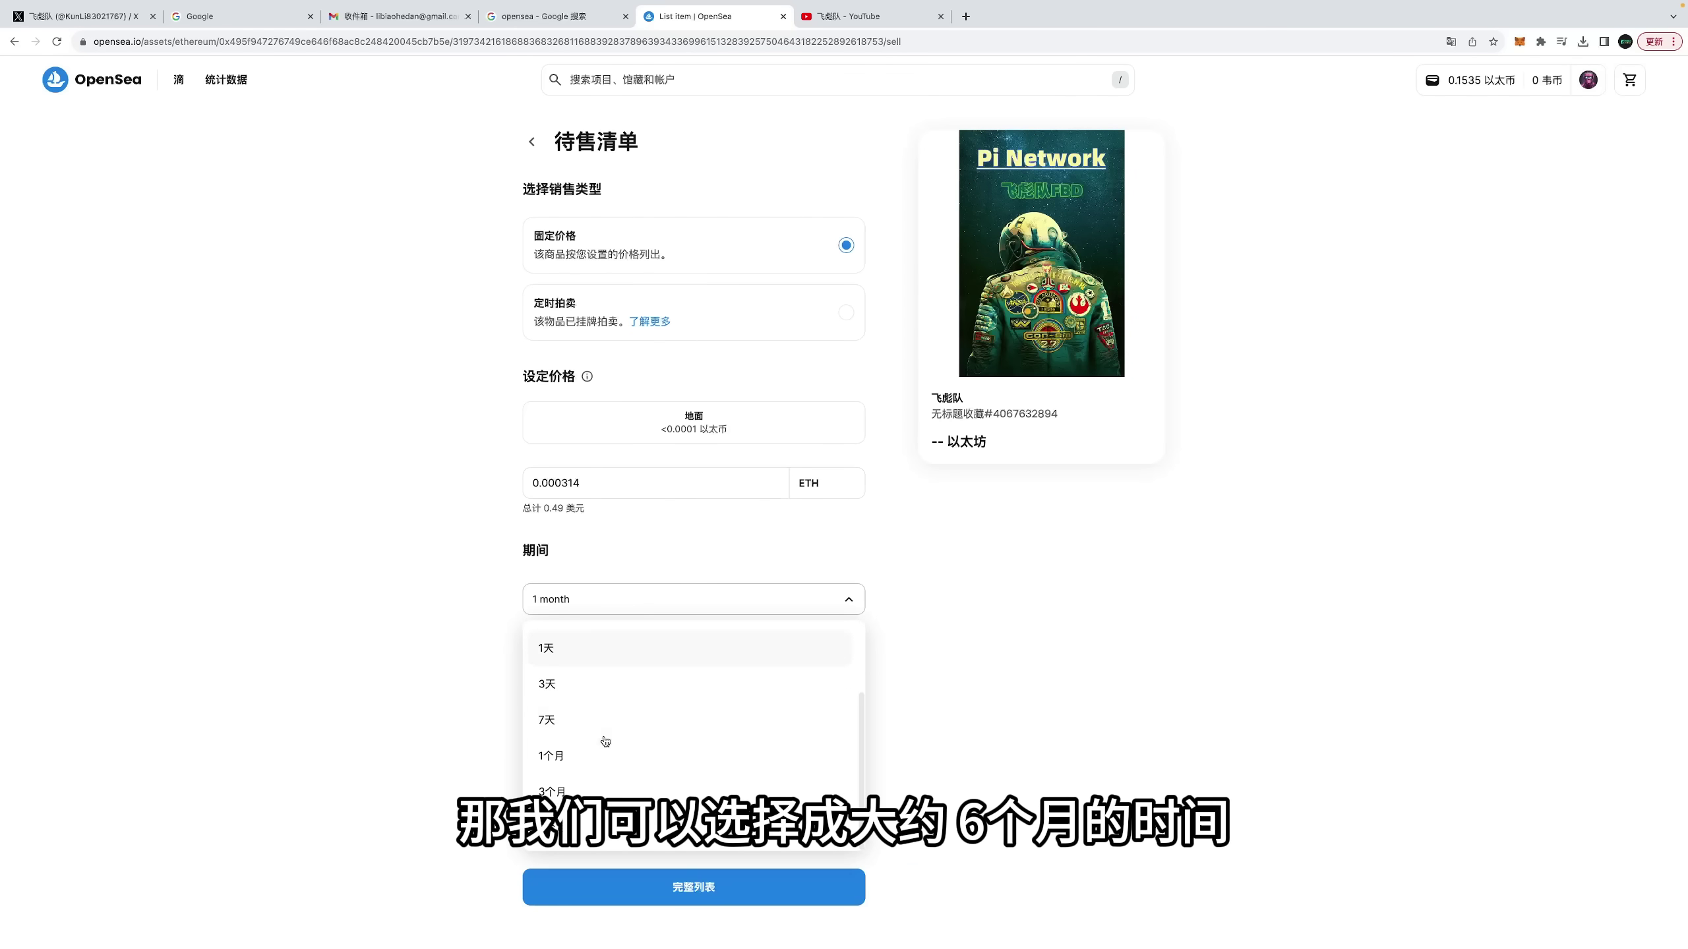
{"action": "left_click", "coordinate": [585, 828]}
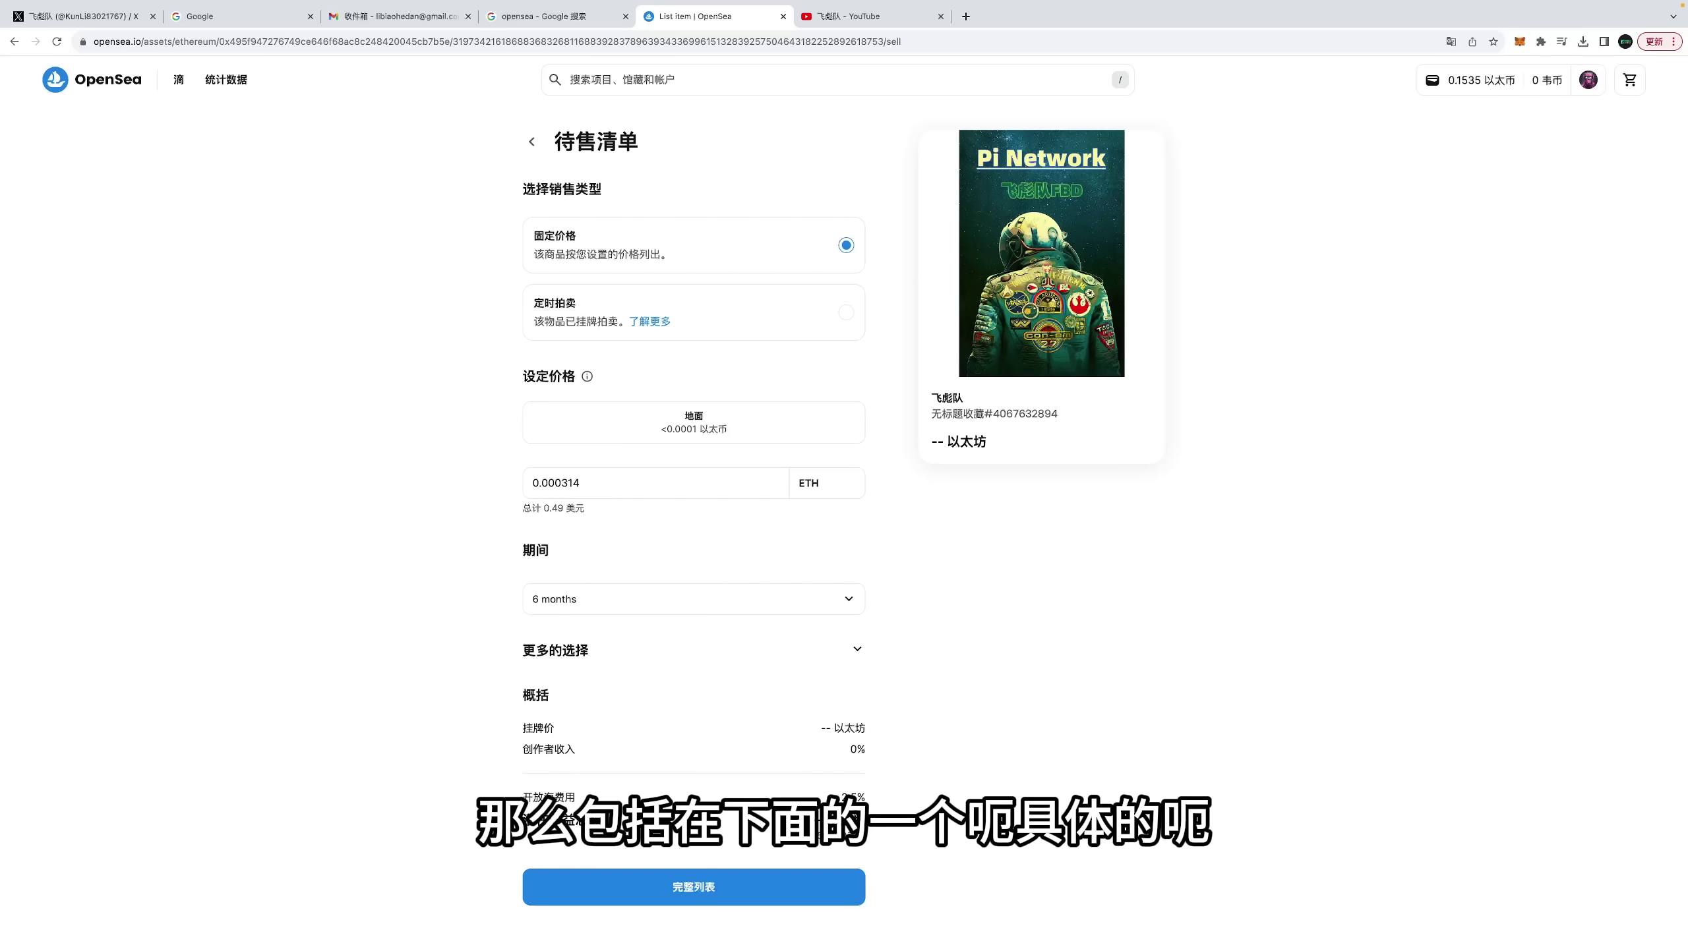
{"action": "left_click_drag", "start_coordinate": [843, 797], "coordinate": [873, 804]}
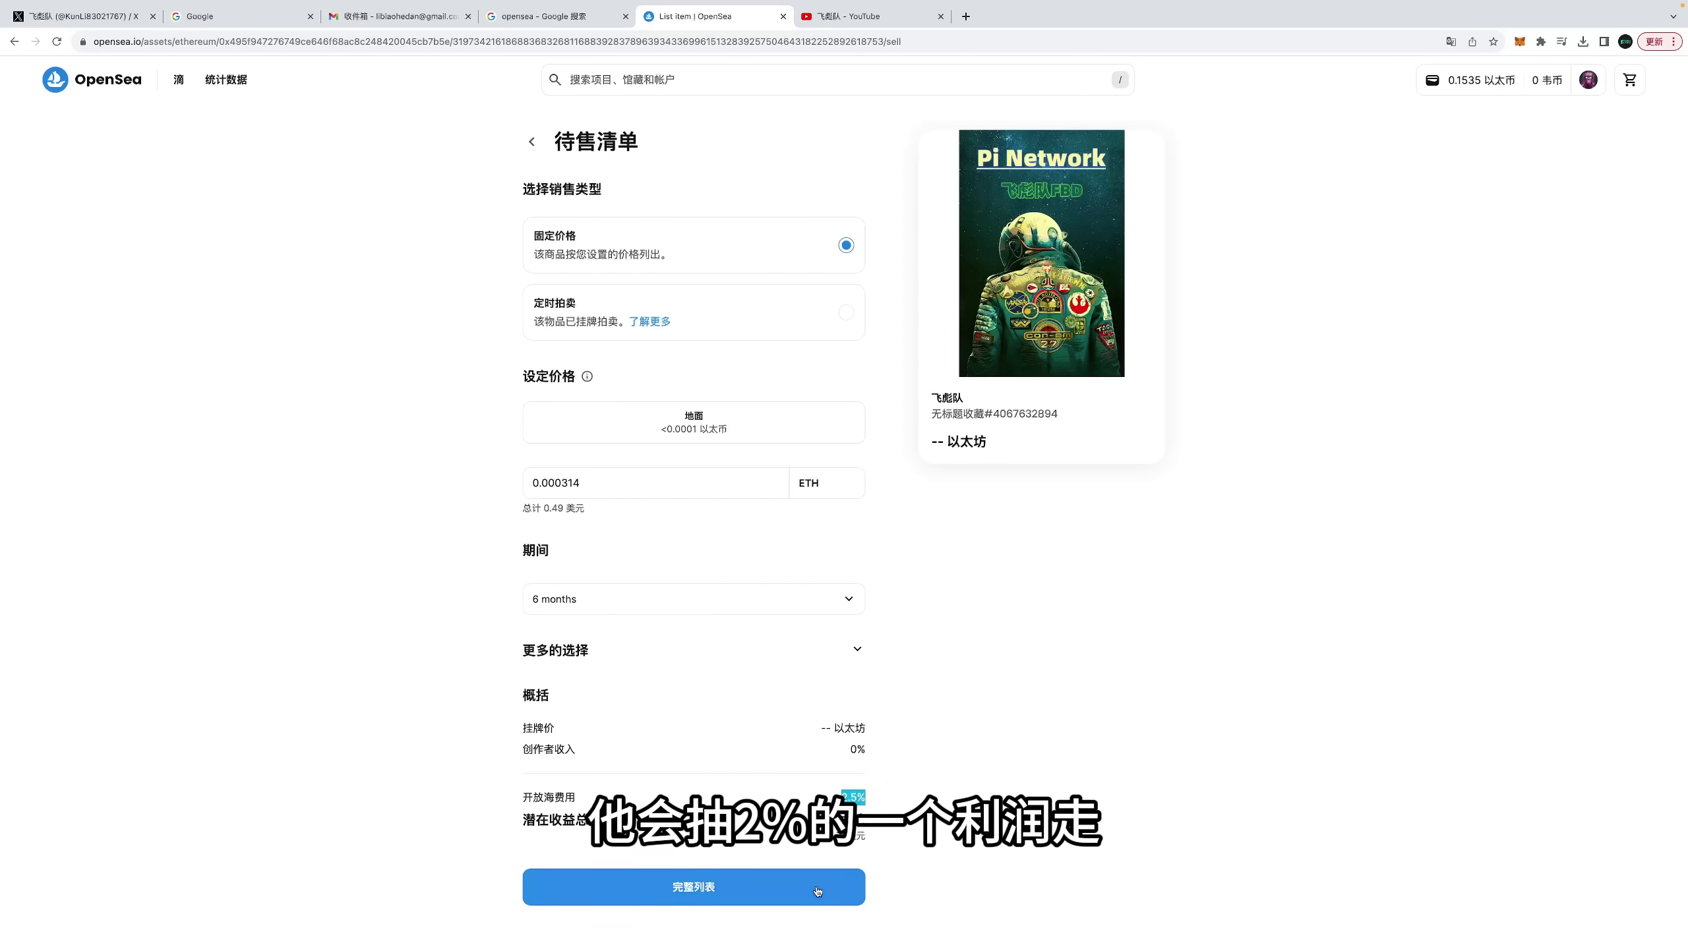
Step: Complete the listing, reading the MetaMask signature request through to its end and signing it
{"action": "left_click", "coordinate": [706, 890]}
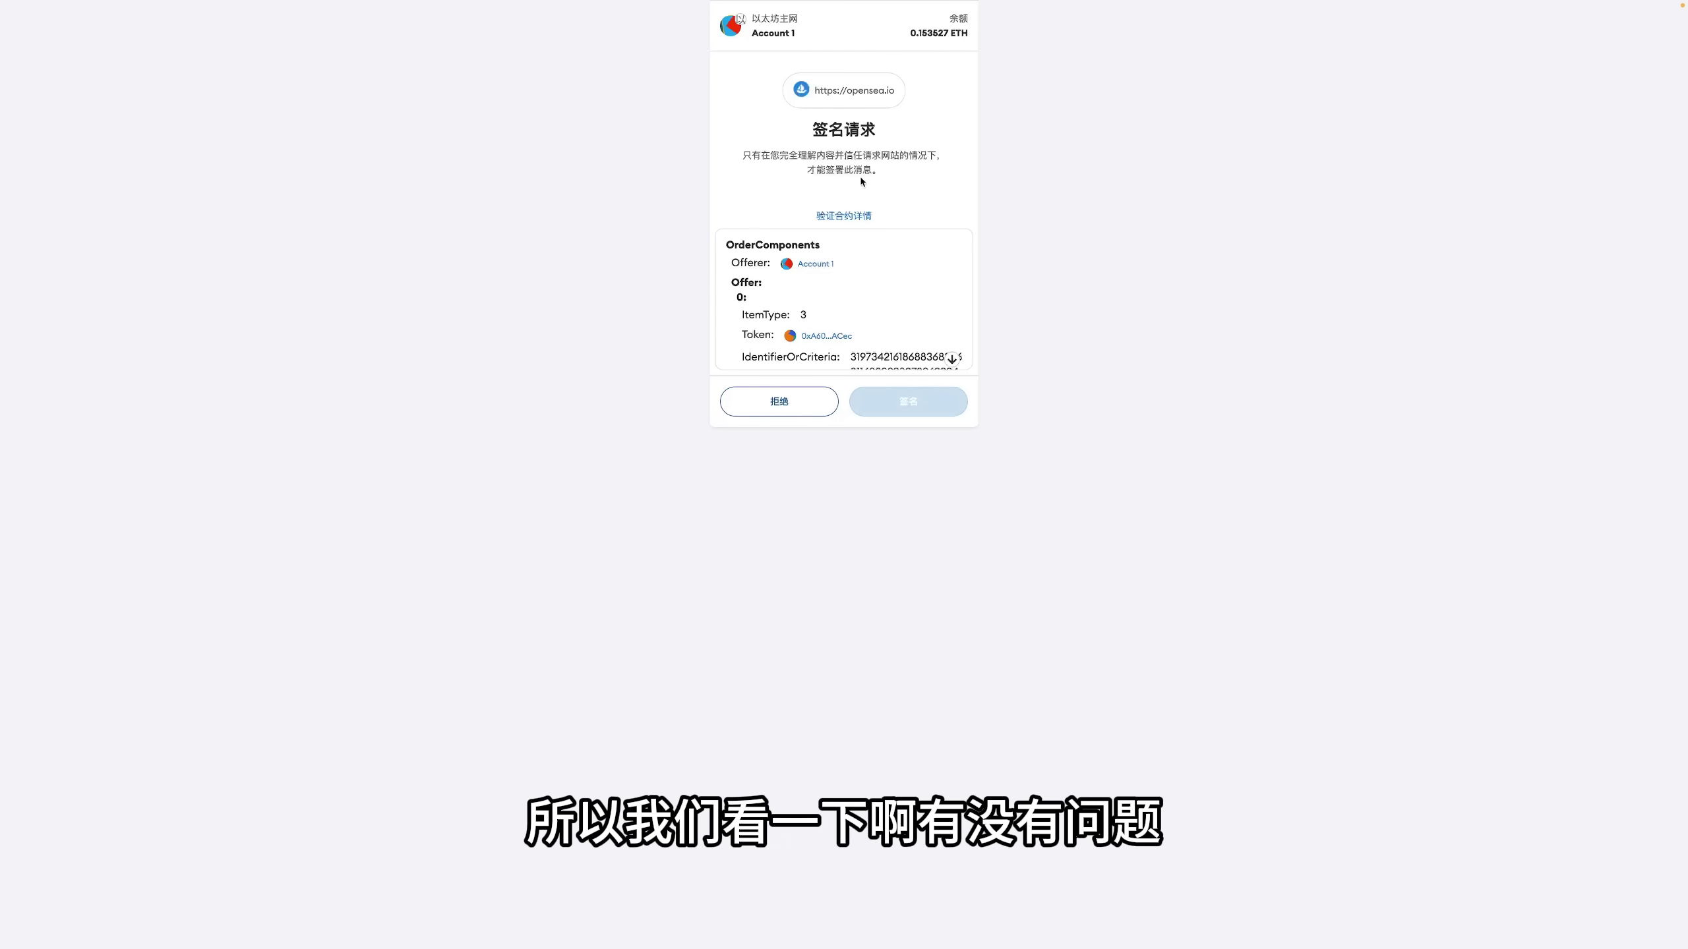
{"action": "scroll", "coordinate": [887, 293], "scroll_direction": "down", "scroll_amount": 10}
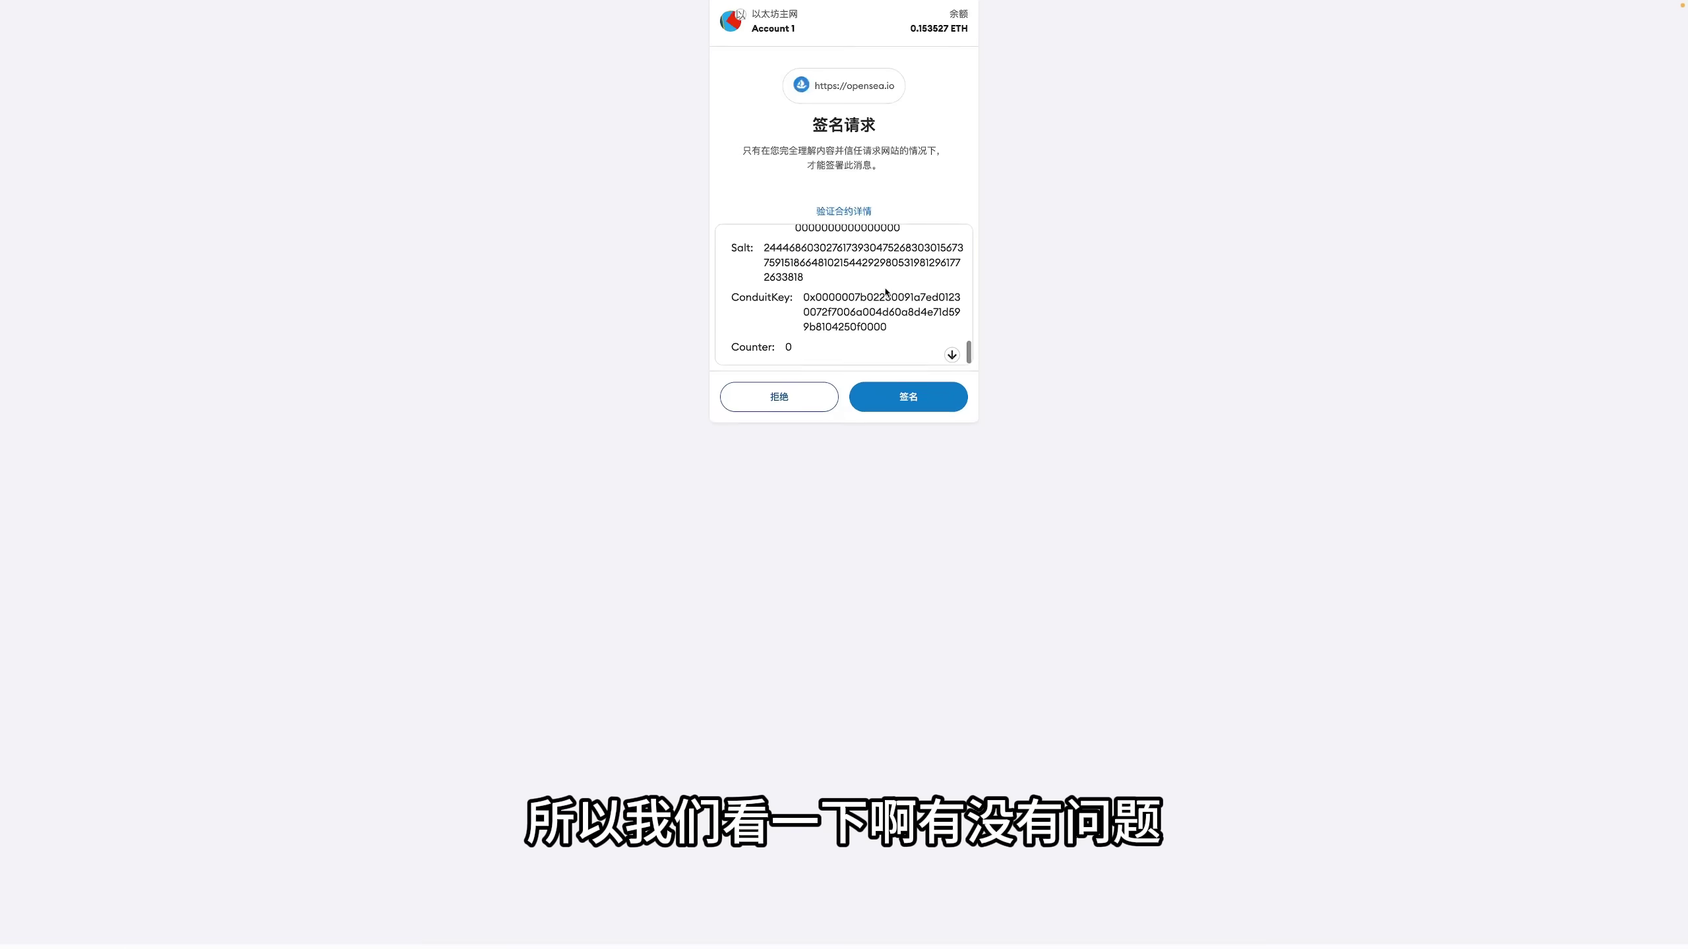
{"action": "left_click", "coordinate": [923, 406]}
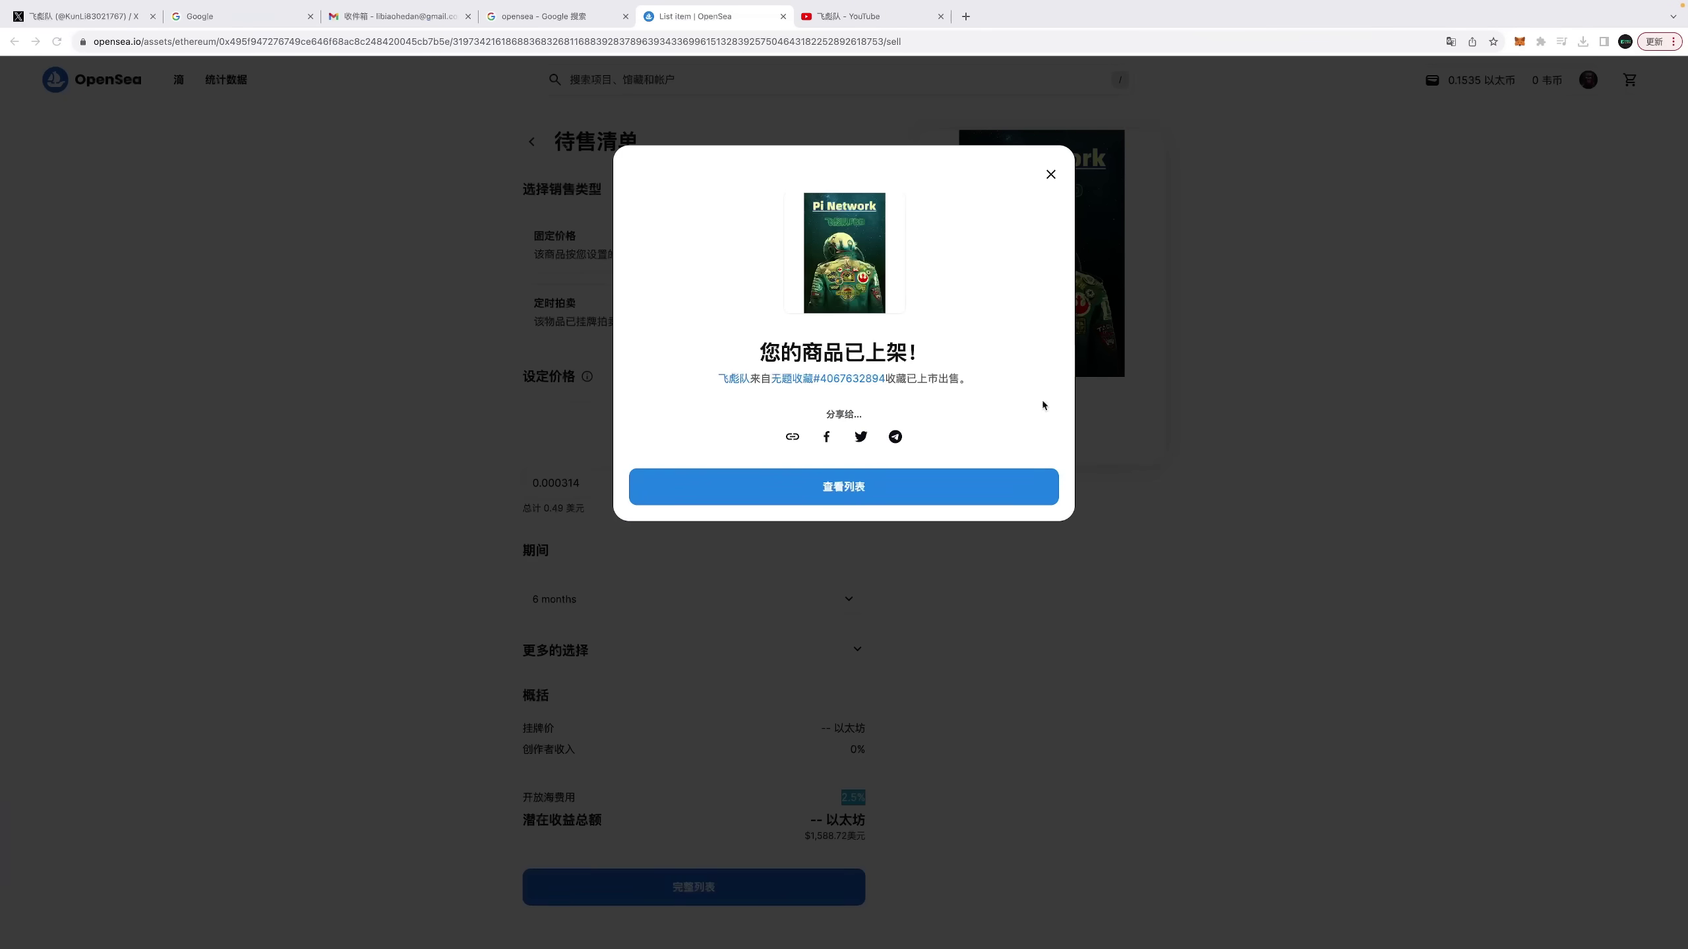
Step: Dismiss the listing confirmation and review the NFTs and their prices in the collected items of the account profile
{"action": "left_click", "coordinate": [1050, 175]}
{"action": "left_click", "coordinate": [1589, 81]}
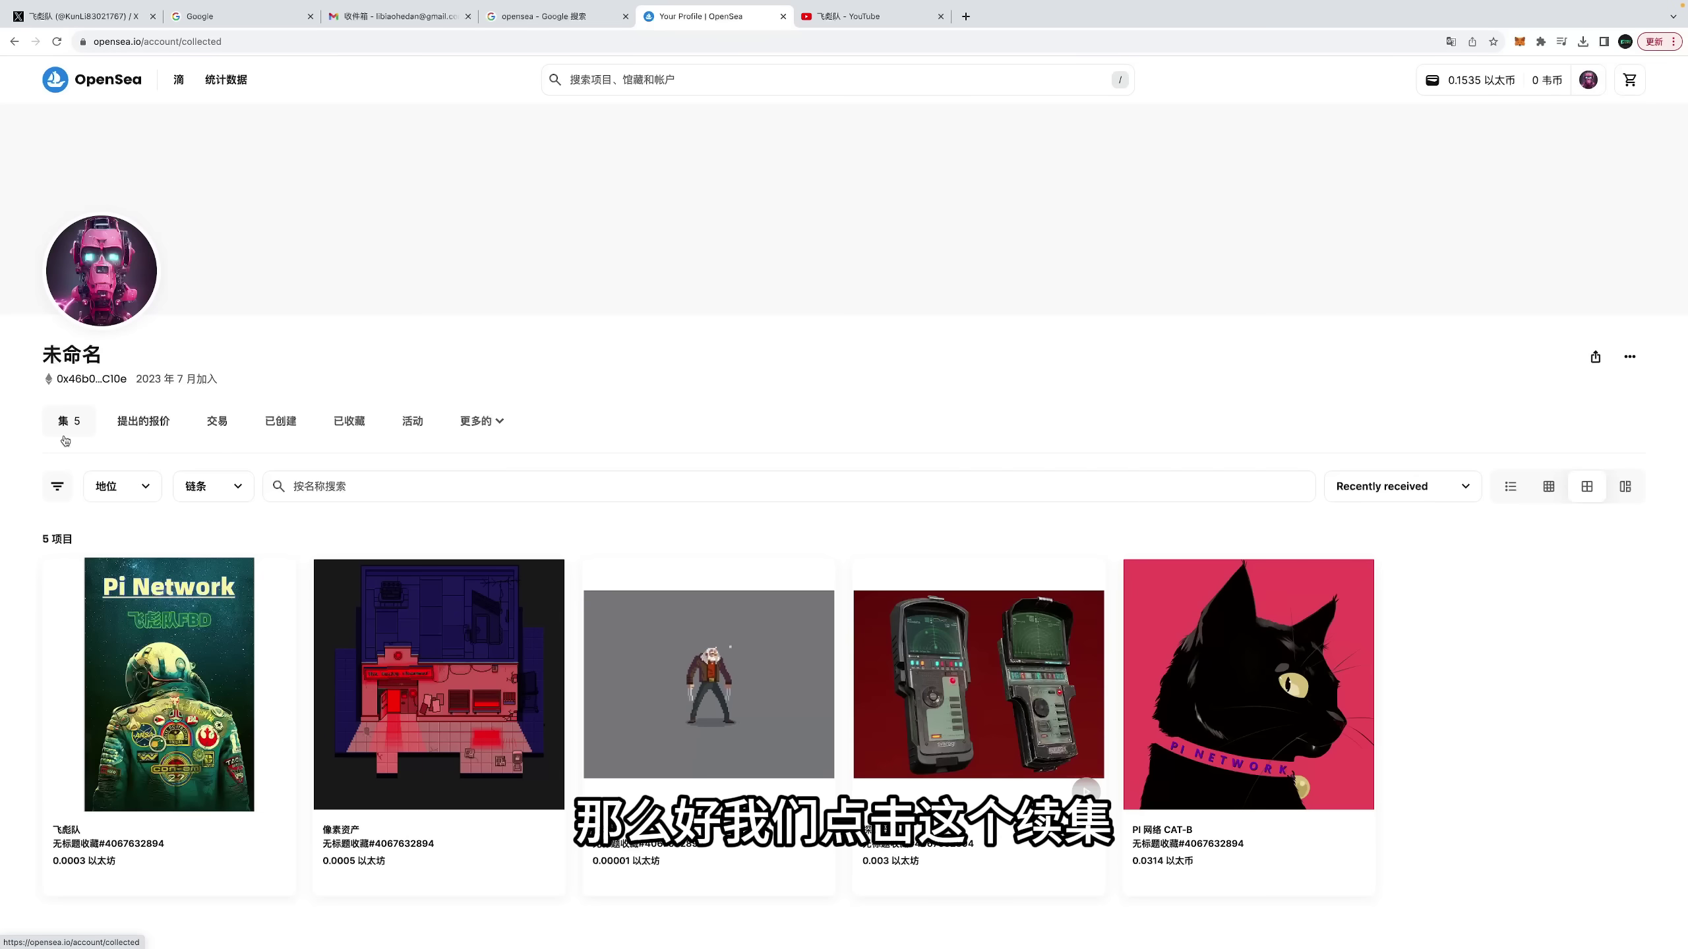
{"action": "scroll", "coordinate": [155, 456], "scroll_direction": "down", "scroll_amount": 2}
{"action": "scroll", "coordinate": [154, 456], "scroll_direction": "down", "scroll_amount": 2}
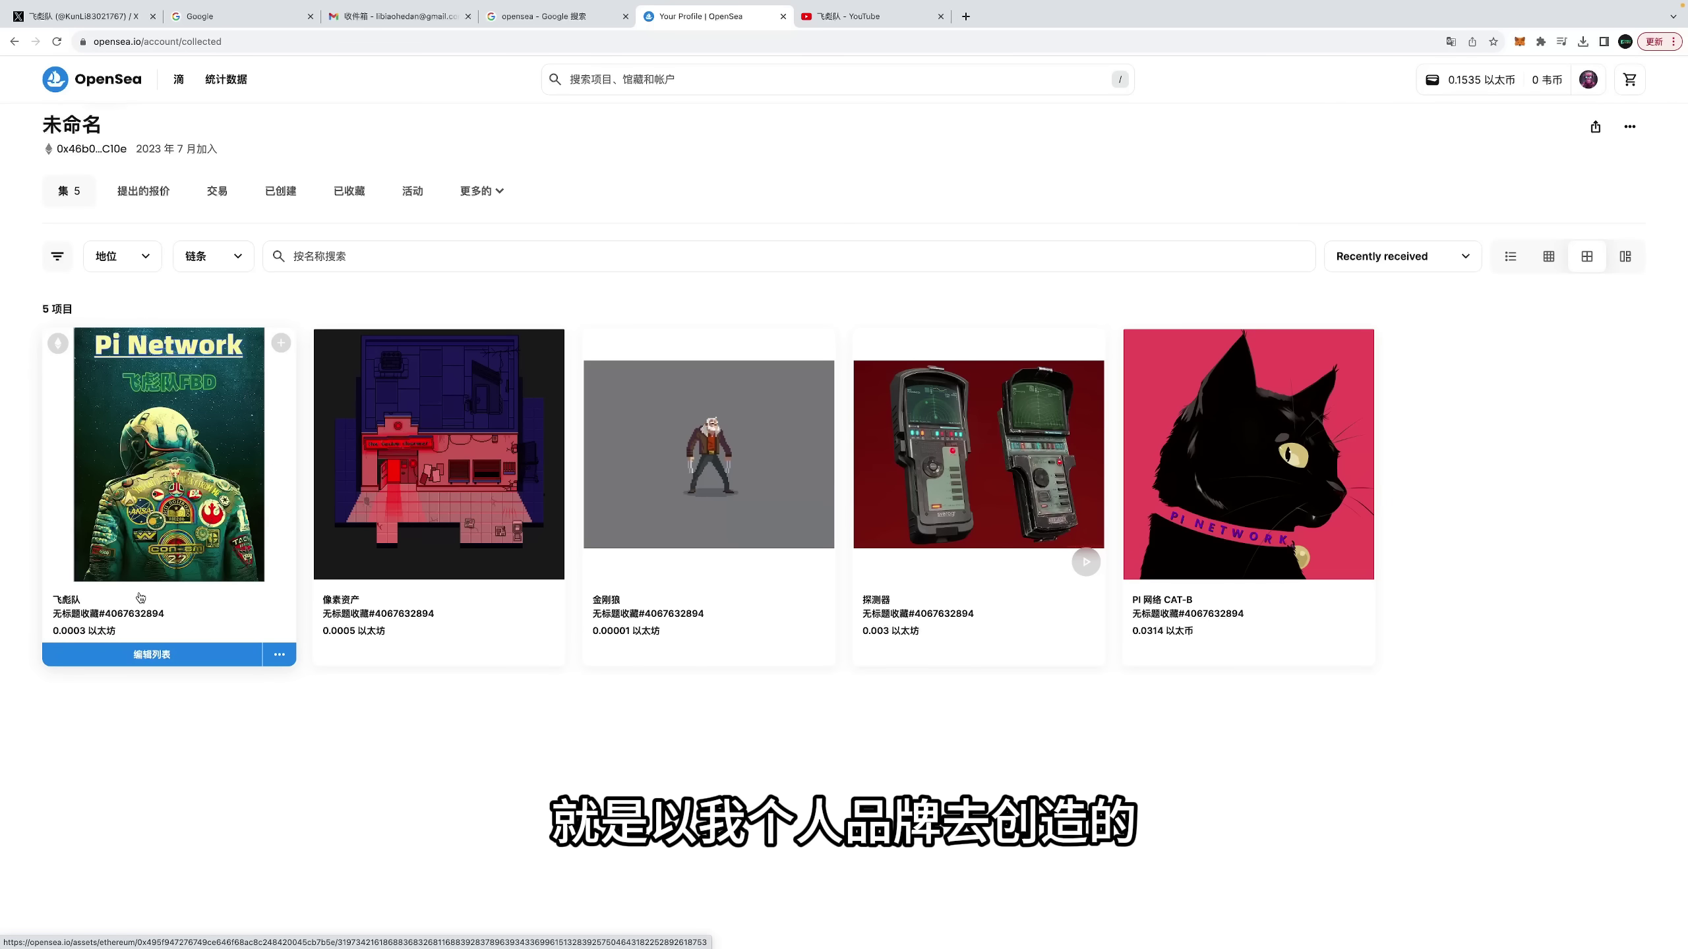
{"action": "scroll", "coordinate": [213, 611], "scroll_direction": "up", "scroll_amount": 1}
{"action": "scroll", "coordinate": [460, 489], "scroll_direction": "down", "scroll_amount": 2}
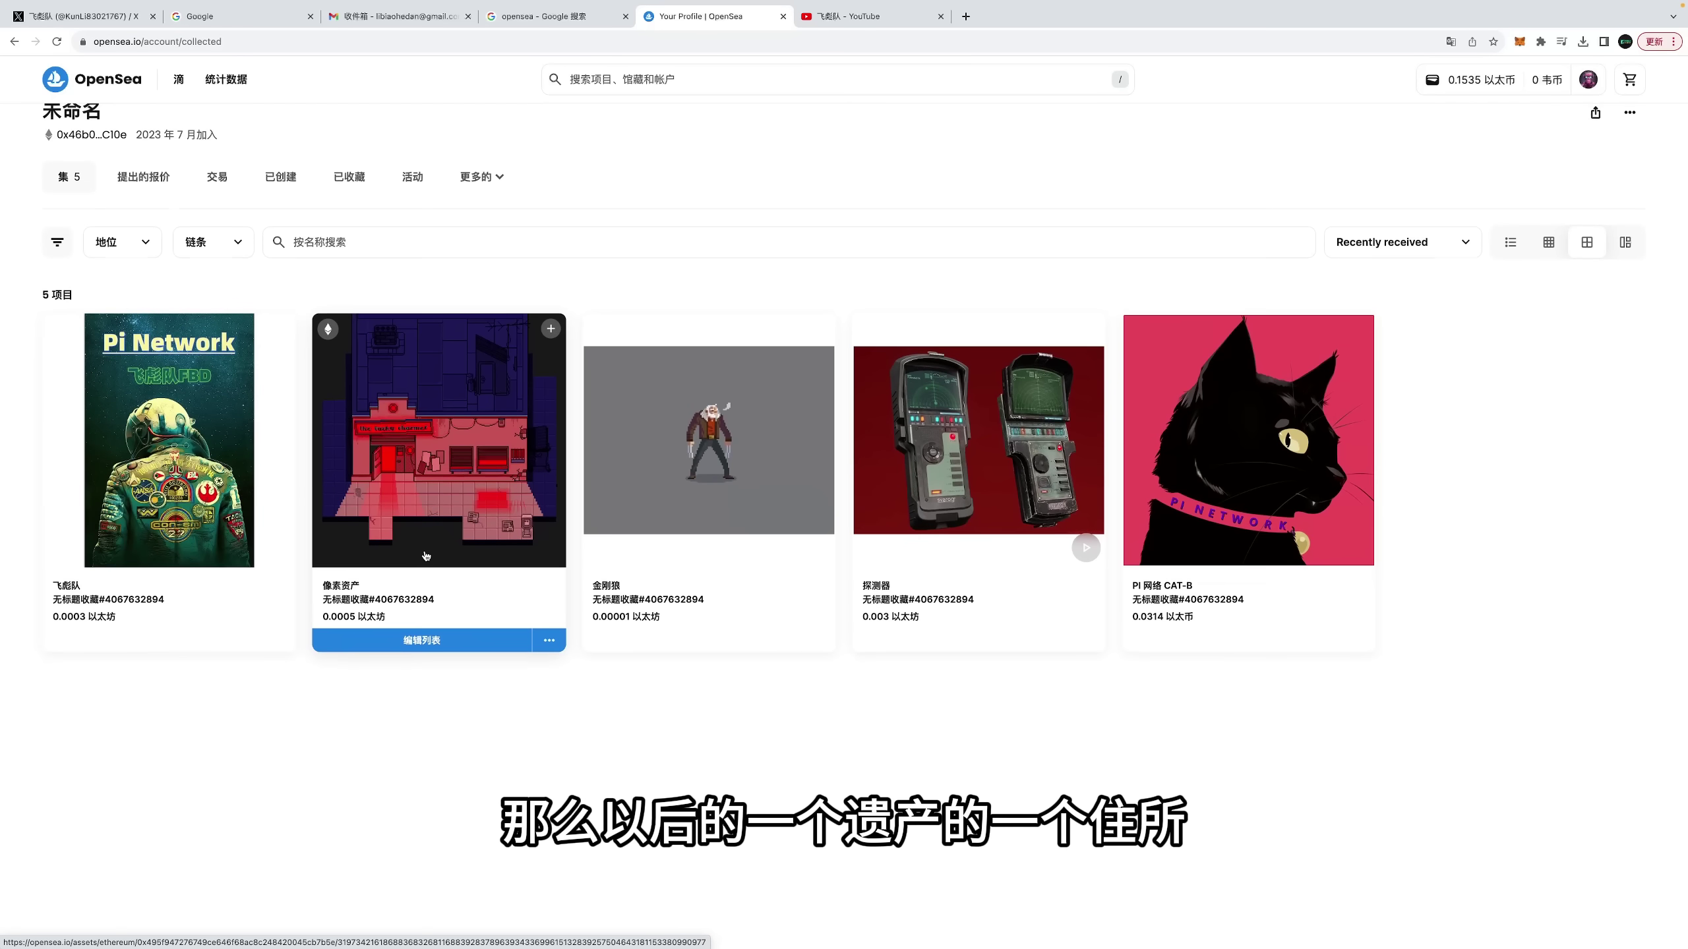
{"action": "mouse_move", "coordinate": [341, 583]}
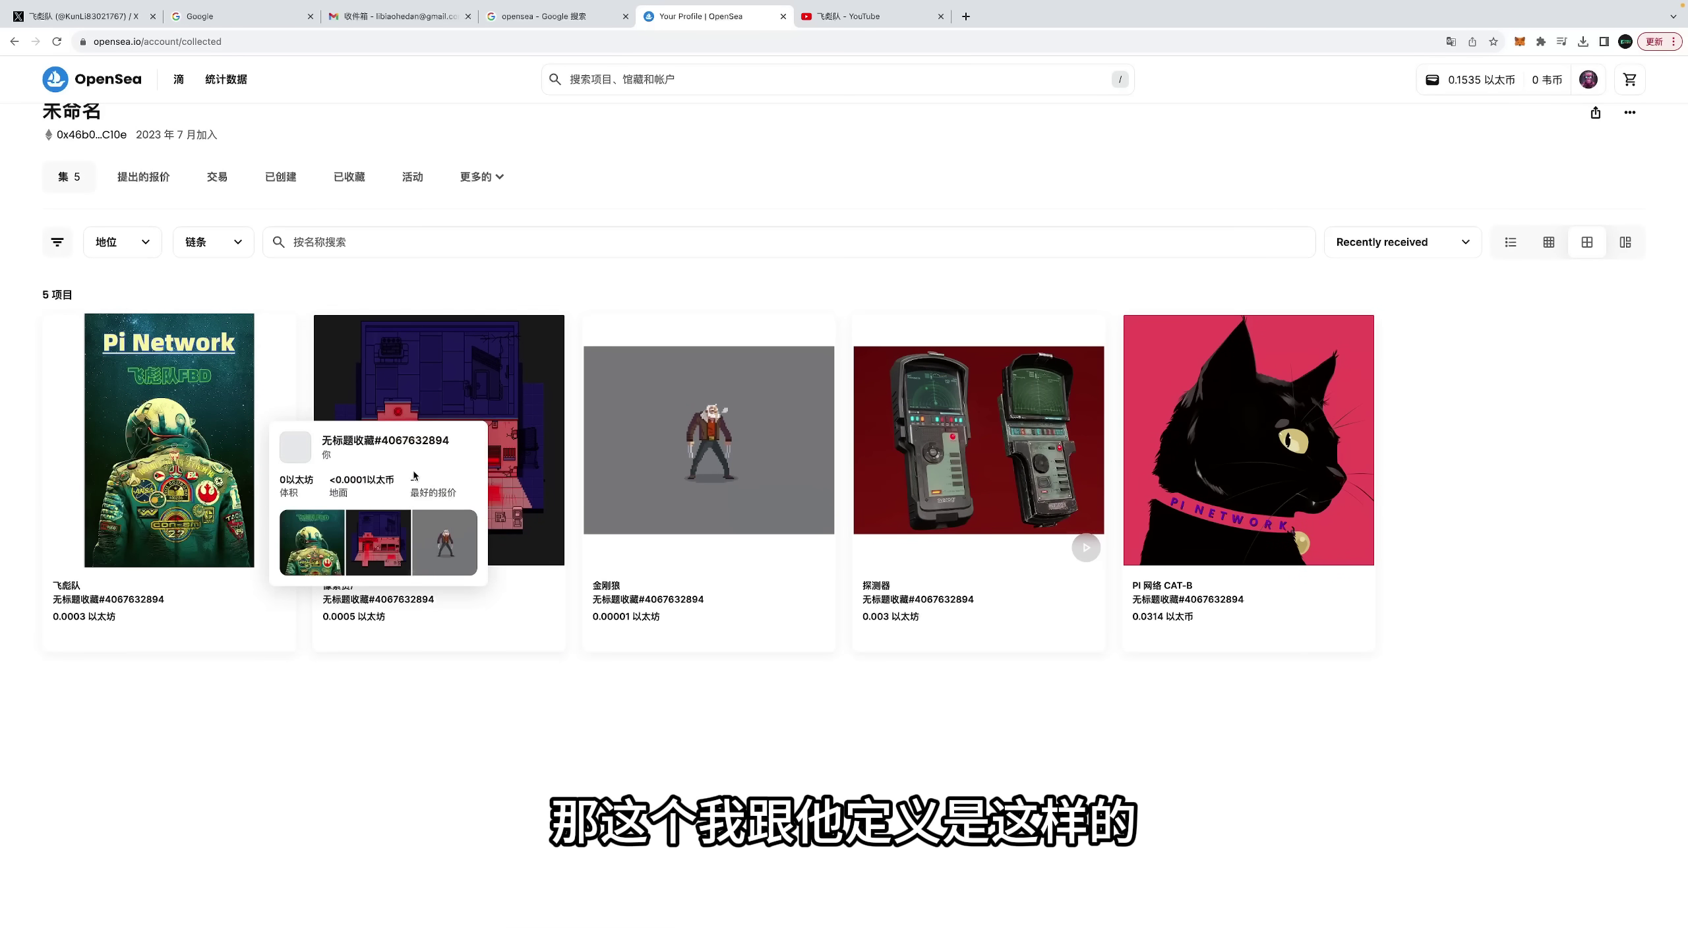
{"action": "mouse_move", "coordinate": [366, 620]}
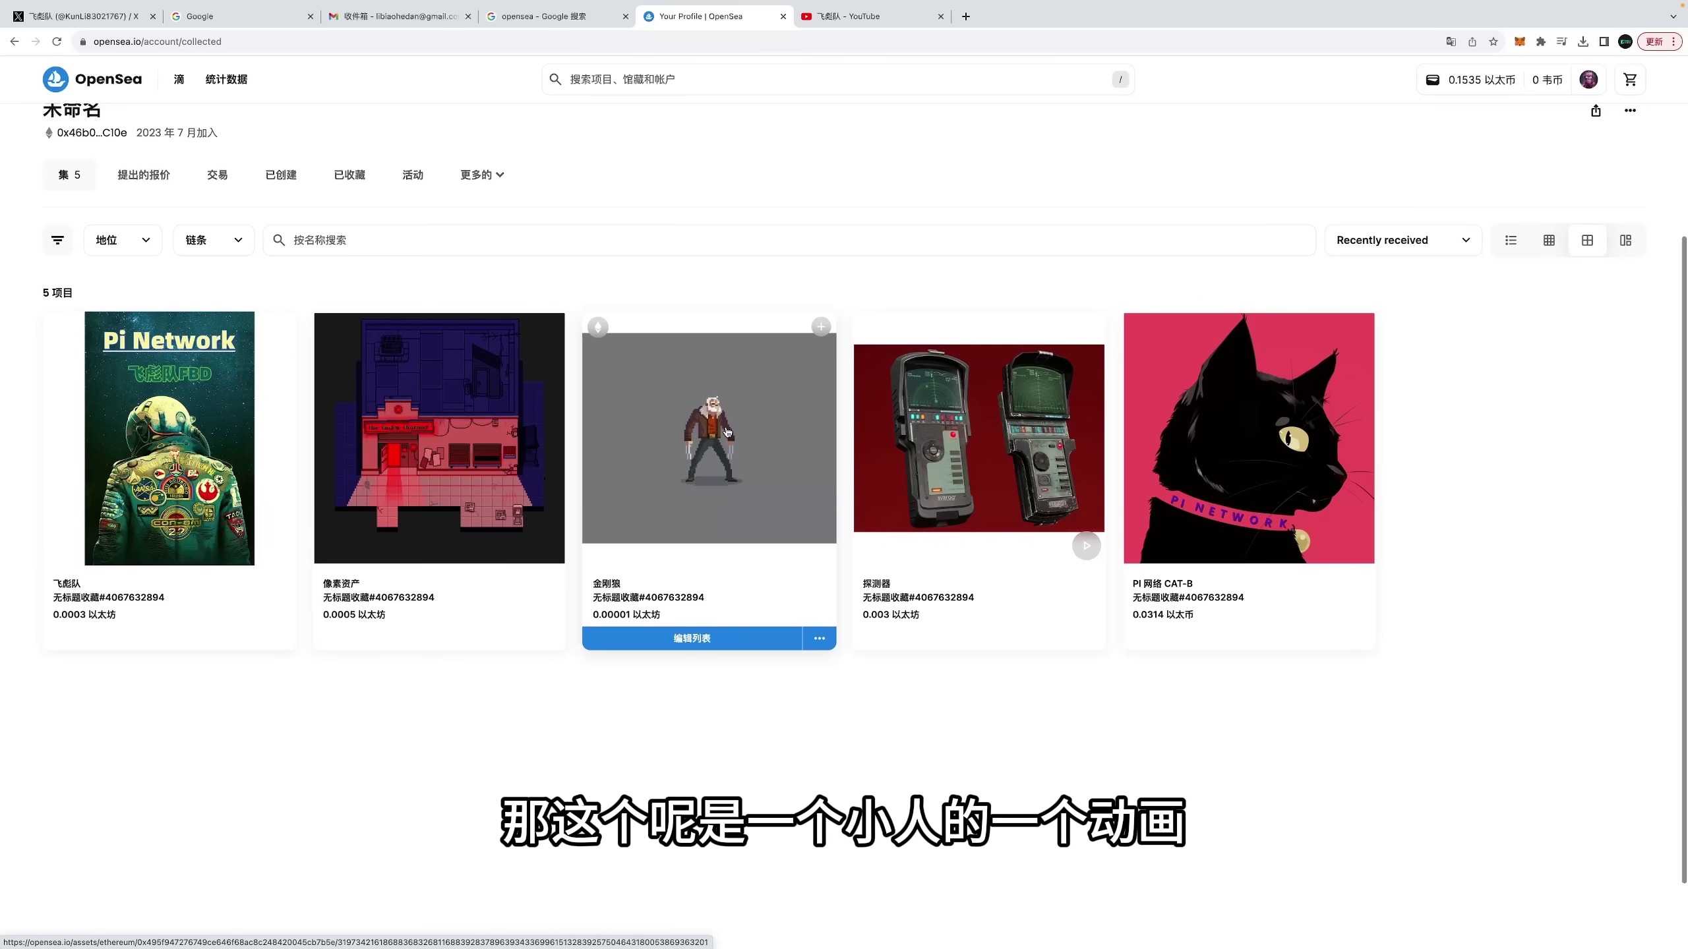
{"action": "scroll", "coordinate": [709, 390], "scroll_direction": "down", "scroll_amount": 1}
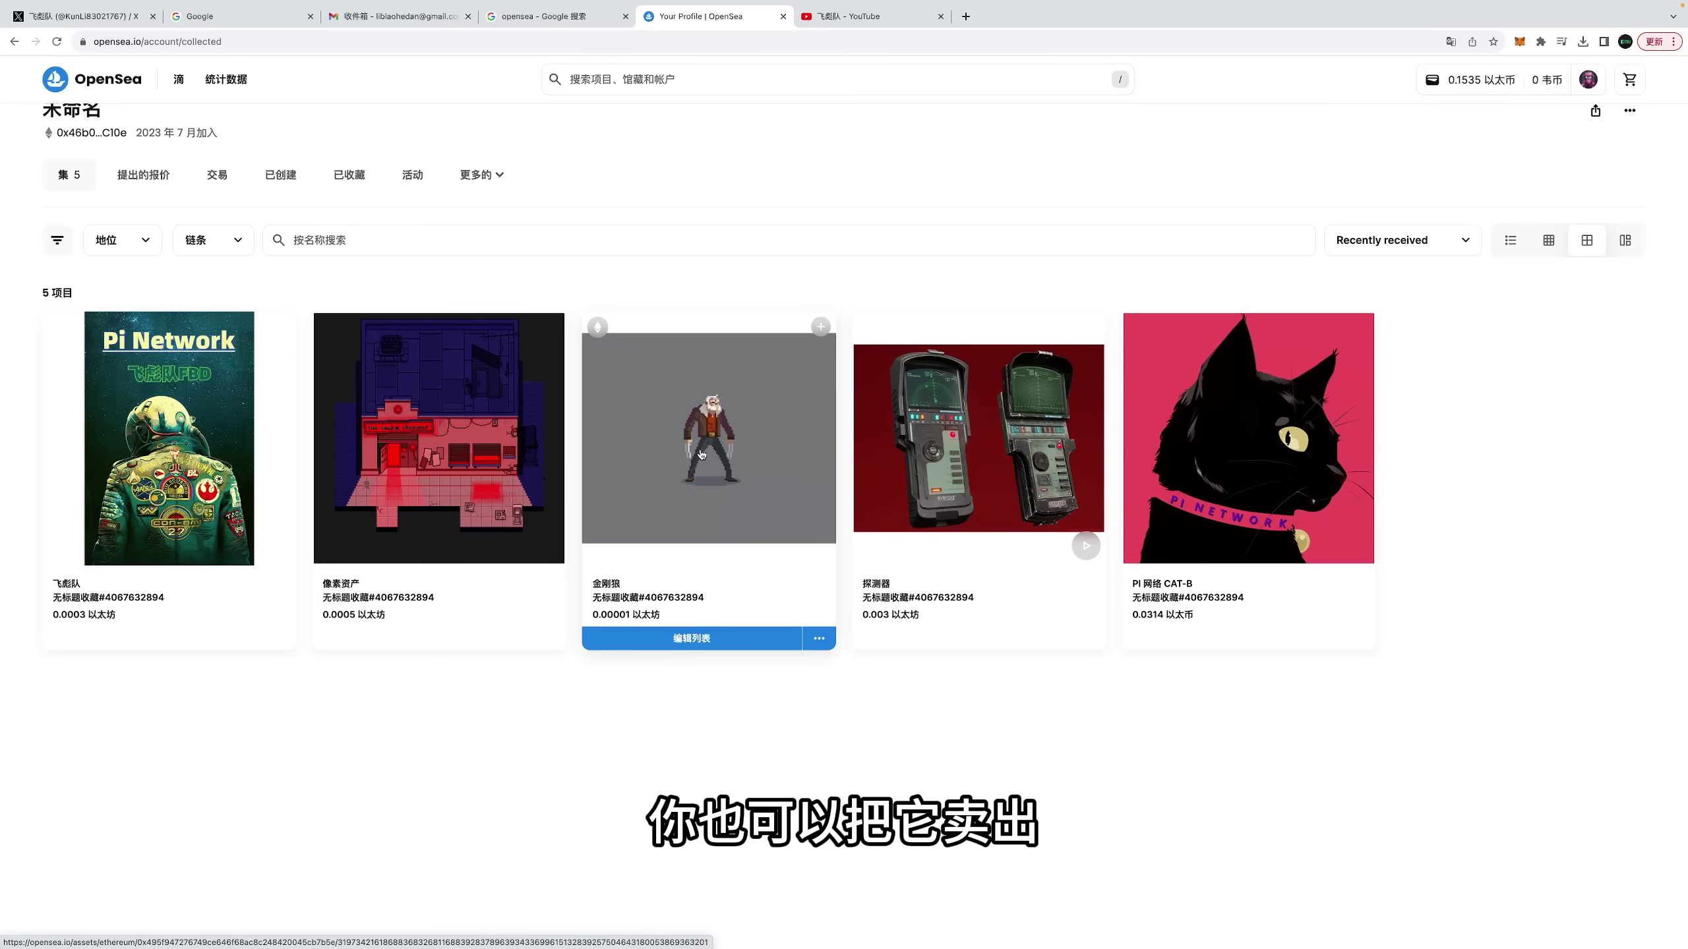
{"action": "scroll", "coordinate": [1027, 495], "scroll_direction": "up", "scroll_amount": 1}
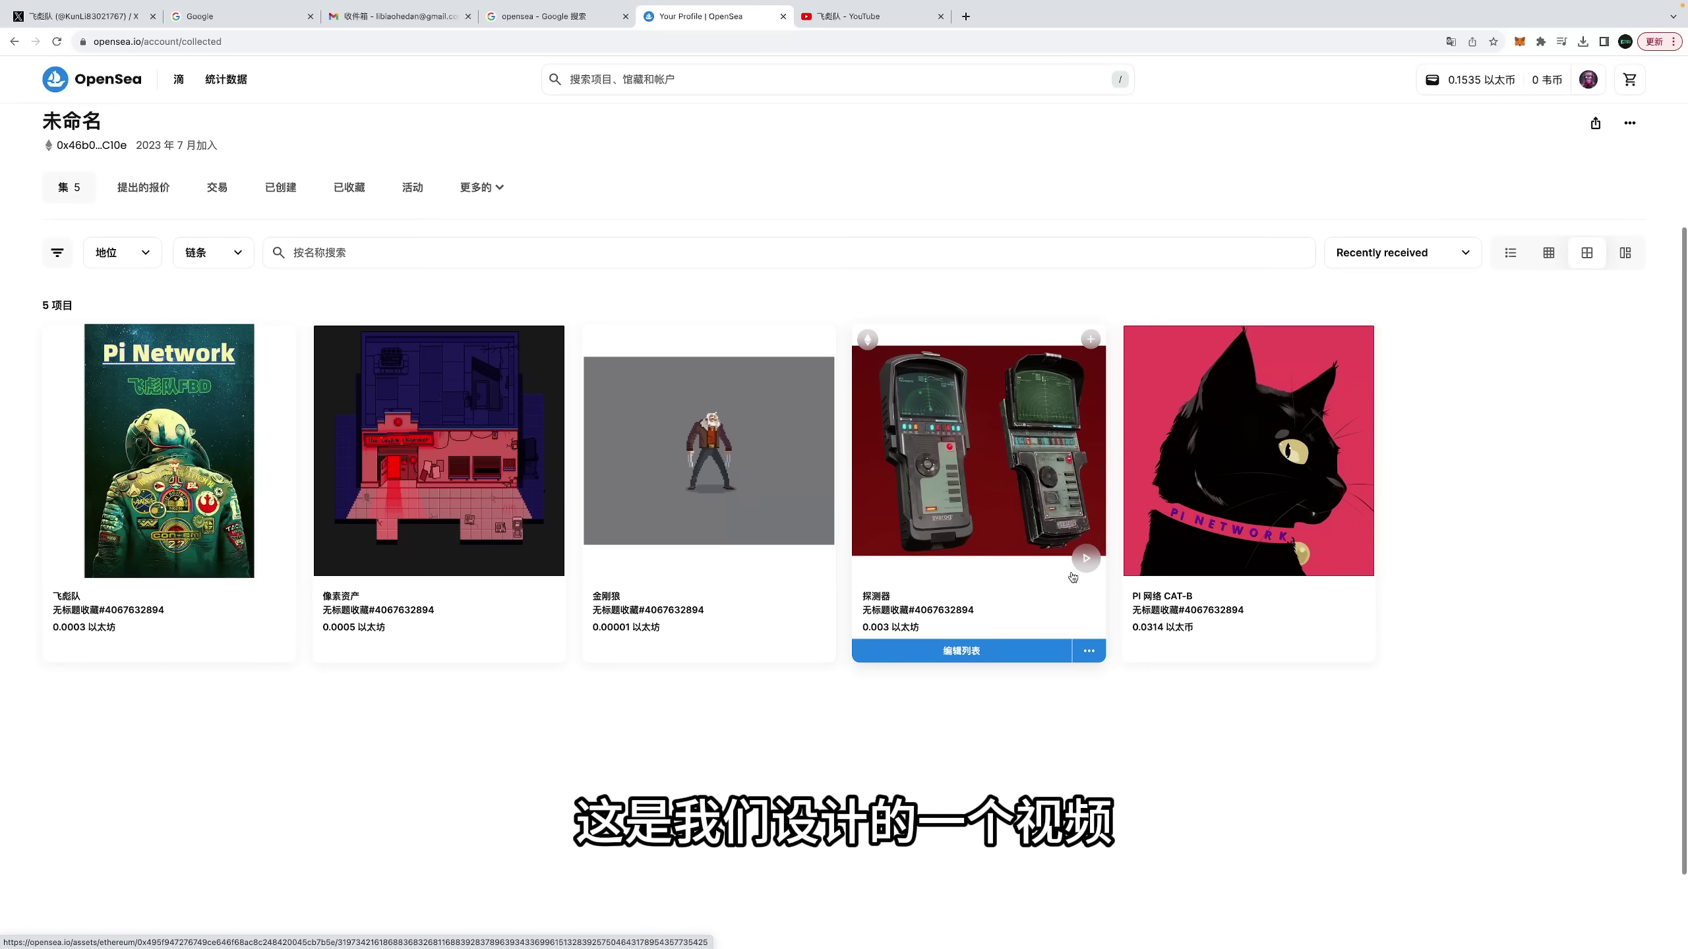